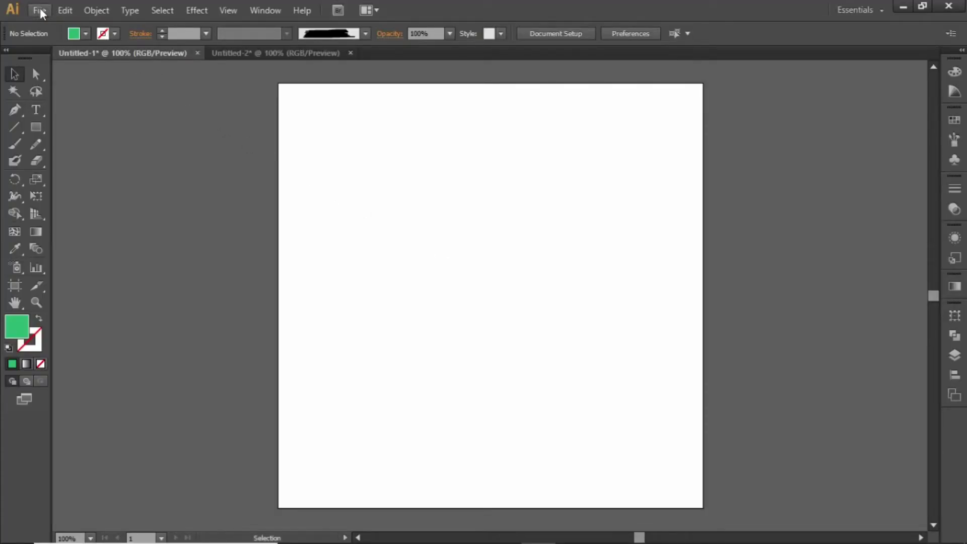
# - Draw a green, strokeless rectangle spanning the artboard from its top-left to bottom-right corner
pyautogui.click(47, 20)
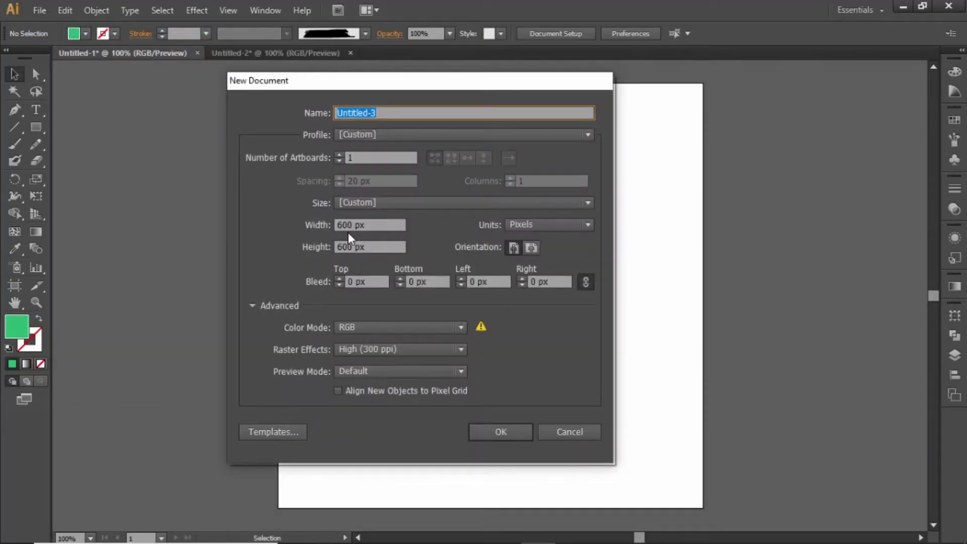
pyautogui.click(560, 436)
pyautogui.click(40, 128)
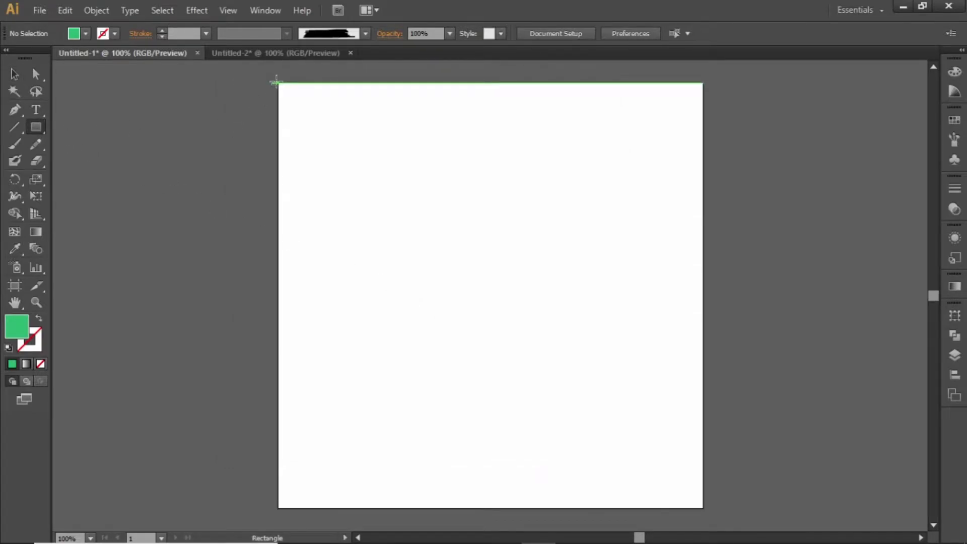
pyautogui.moveTo(275, 82); pyautogui.dragTo(703, 508)
pyautogui.click(15, 75)
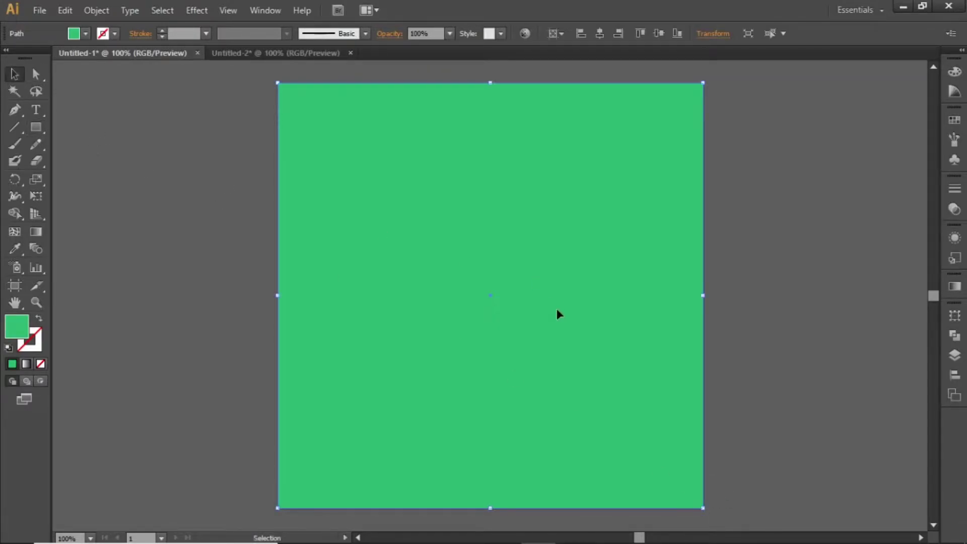
# - Give the background rectangle a reversed radial gradient fill
pyautogui.click(955, 286)
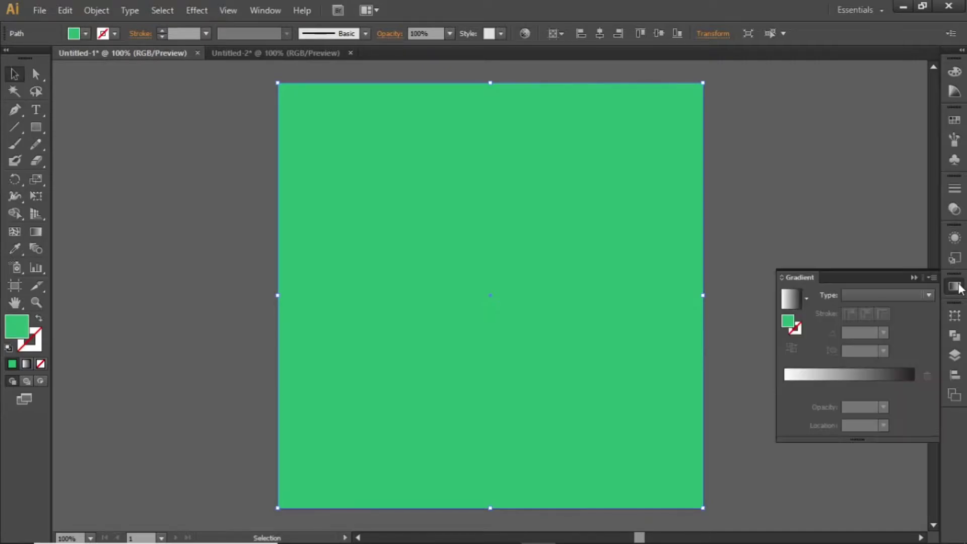
pyautogui.click(781, 301)
pyautogui.click(851, 295)
pyautogui.click(862, 325)
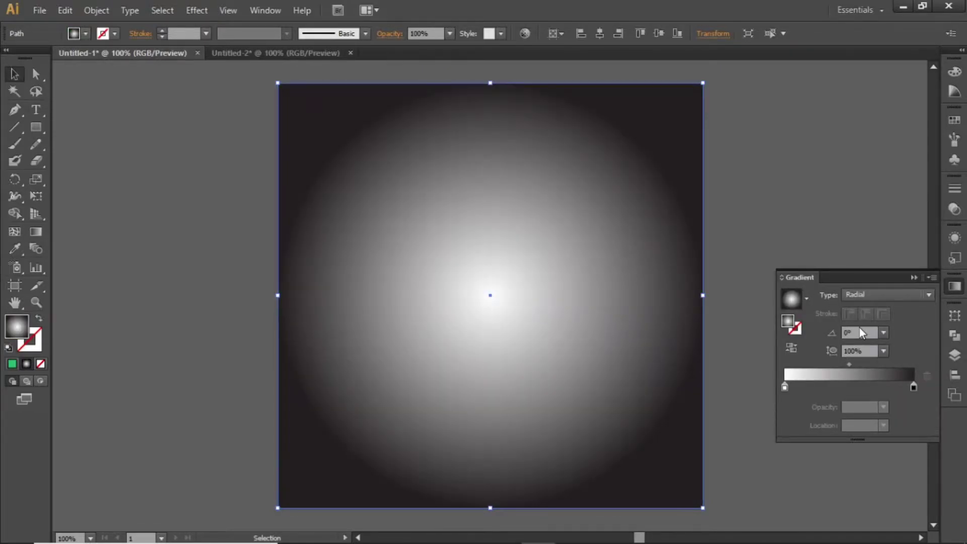
pyautogui.click(792, 348)
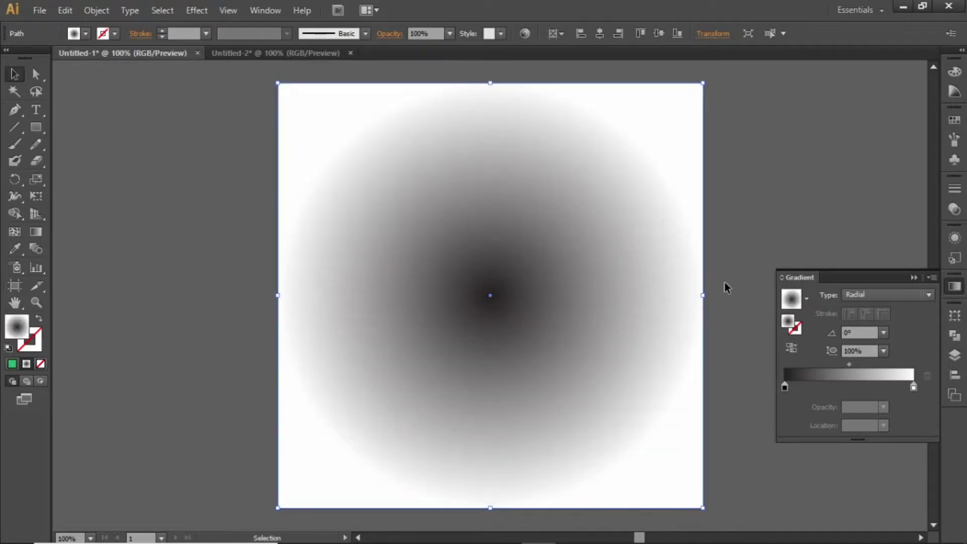
# - Colour the left gradient stop dark slate blue and the right stop near-black
pyautogui.doubleClick(784, 386)
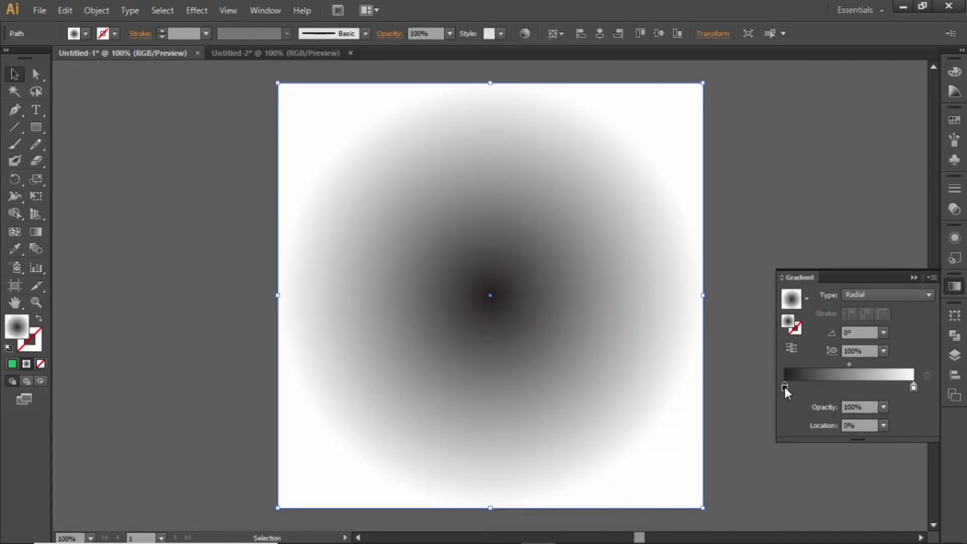
pyautogui.click(778, 299)
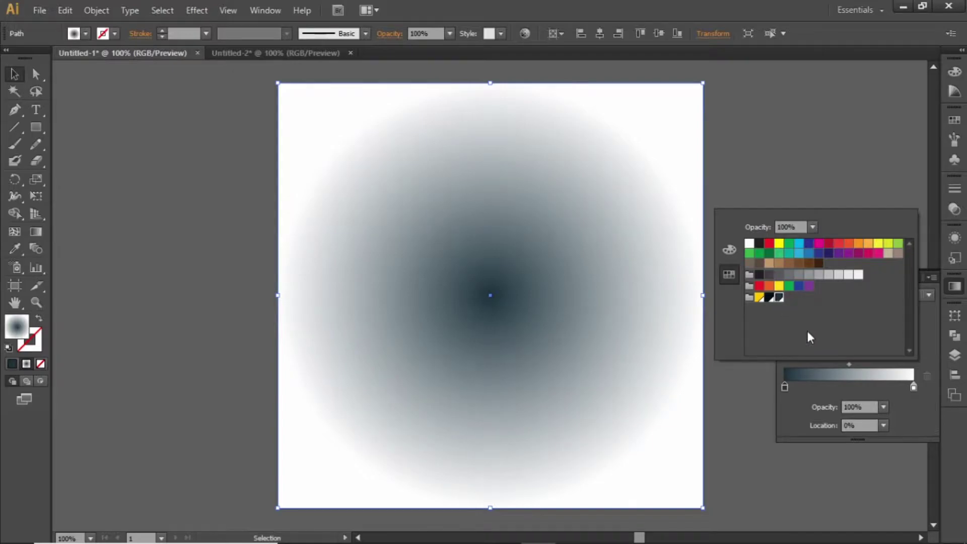
pyautogui.click(913, 386)
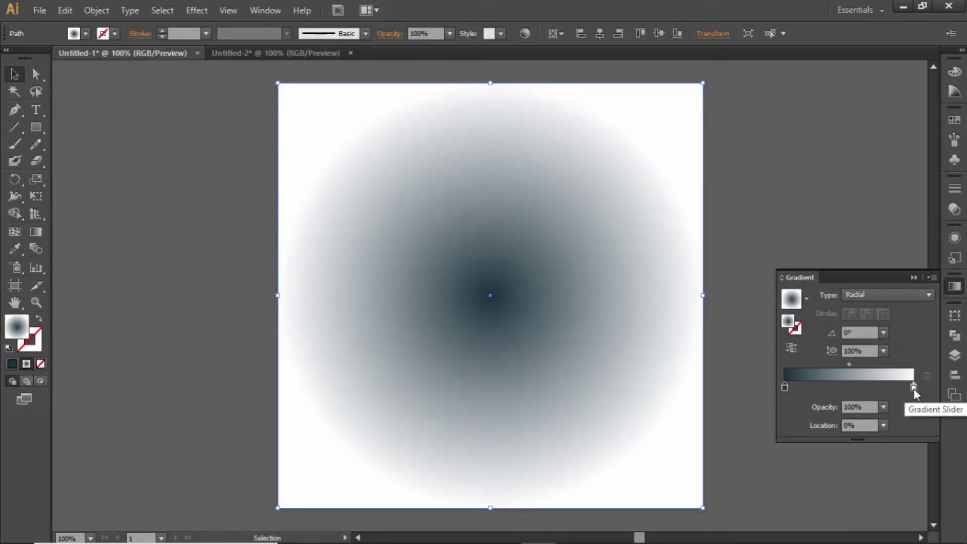
pyautogui.doubleClick(913, 387)
pyautogui.click(772, 299)
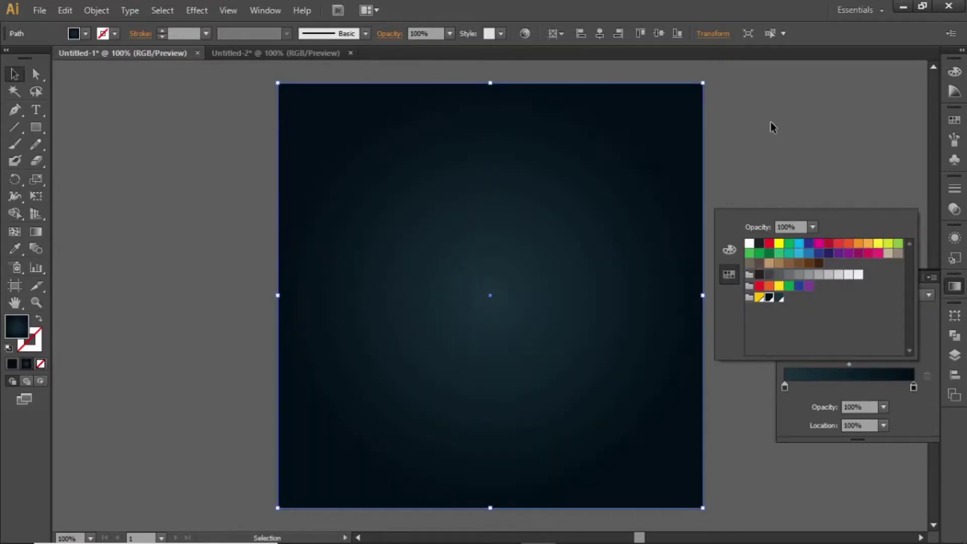
pyautogui.click(775, 133)
pyautogui.click(777, 146)
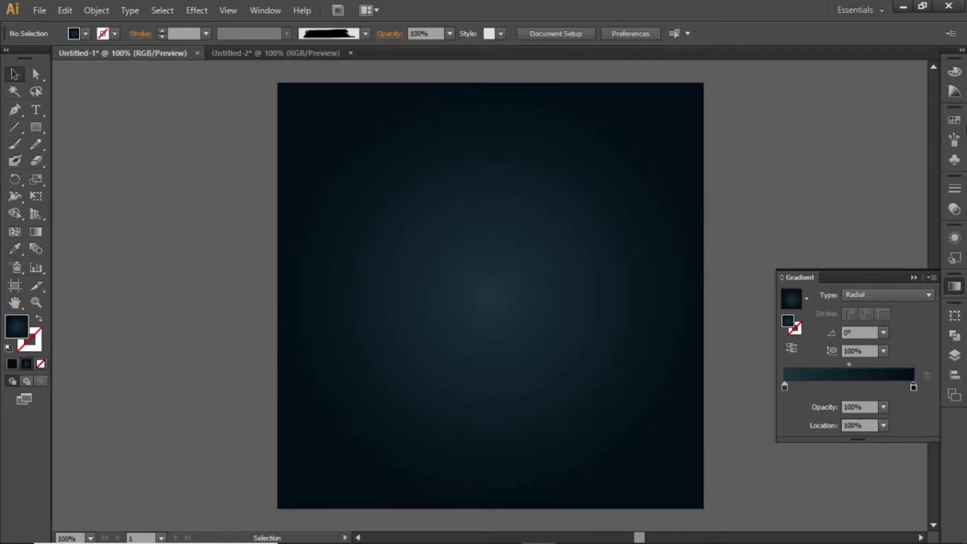
pyautogui.click(954, 120)
# - Check the two dark swatches' values: R=28 G=50 B=61 and R=2 G=13 B=21
pyautogui.doubleClick(806, 180)
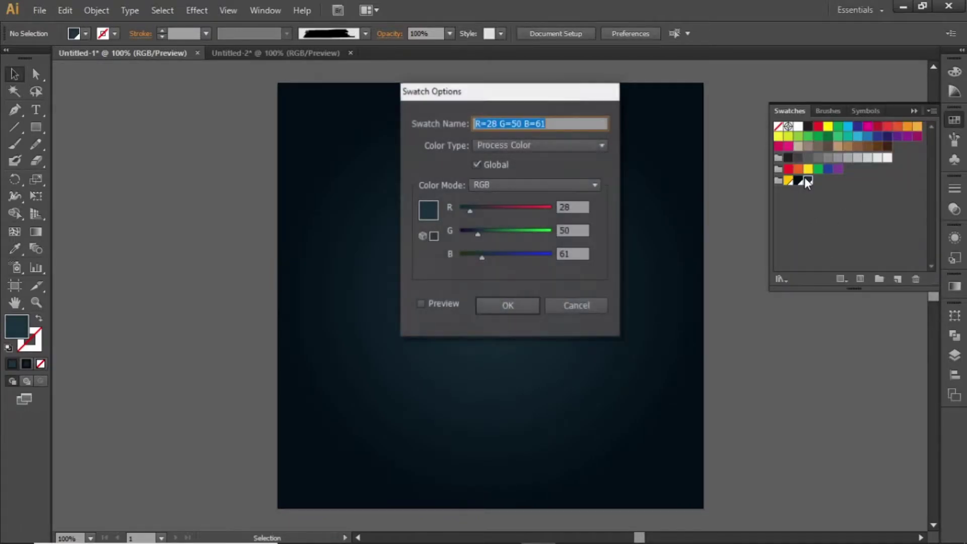
pyautogui.click(528, 304)
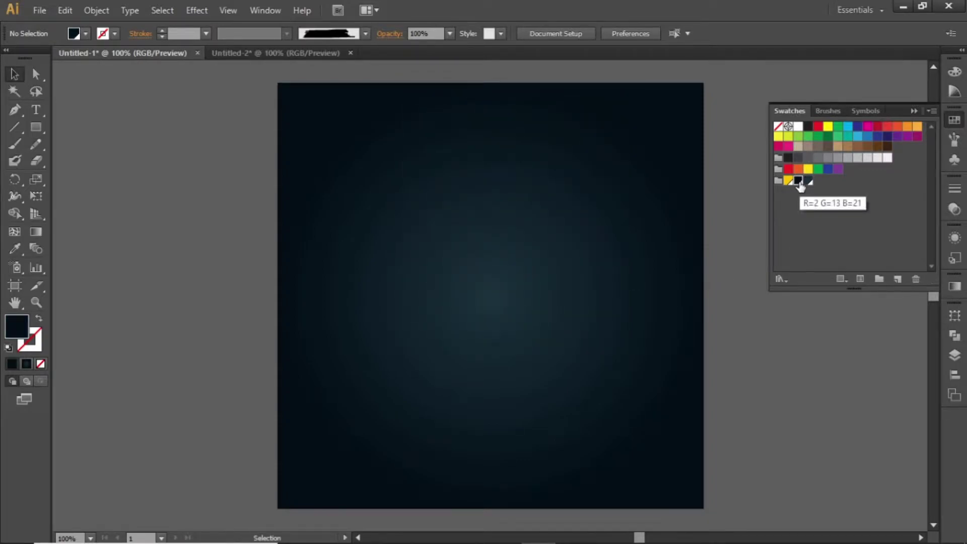
pyautogui.doubleClick(798, 181)
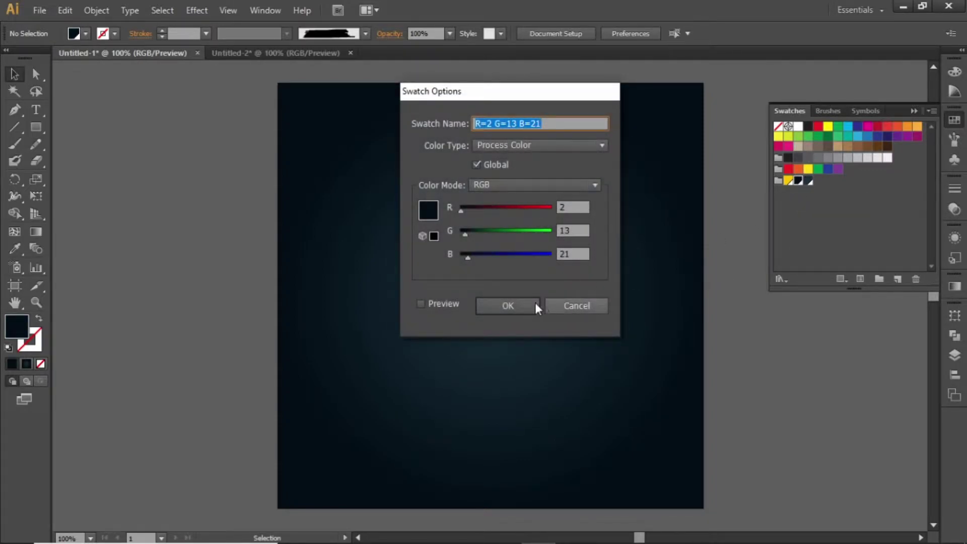
pyautogui.click(521, 306)
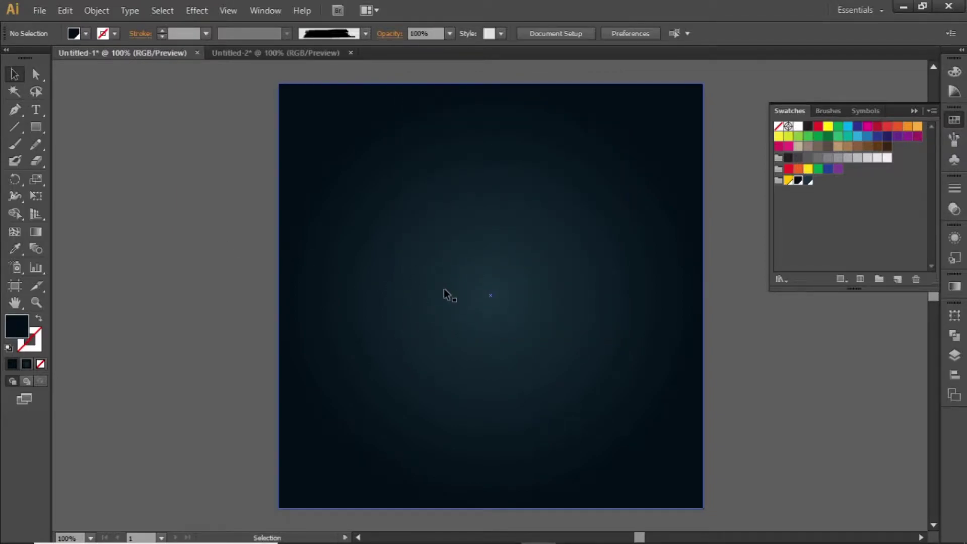
# - Drag the 'Healthy Food (Dark Shaded)' picture from the Video Project folder onto the artboard
pyautogui.click(421, 532)
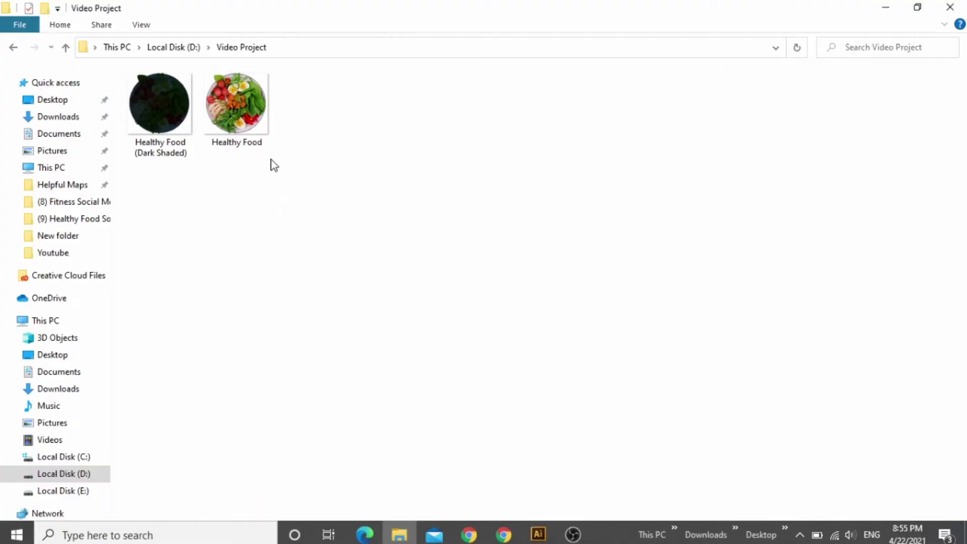
pyautogui.moveTo(244, 202); pyautogui.dragTo(178, 124)
pyautogui.click(286, 234)
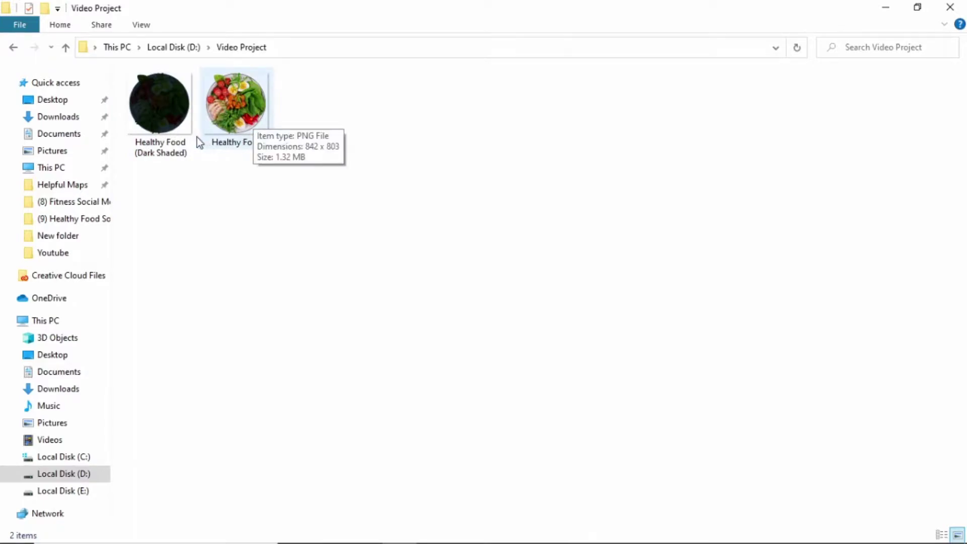
pyautogui.moveTo(152, 98)
pyautogui.mouseDown()
pyautogui.moveTo(184, 160)
pyautogui.moveTo(440, 479)
pyautogui.moveTo(539, 535)
pyautogui.moveTo(471, 339)
pyautogui.mouseUp()
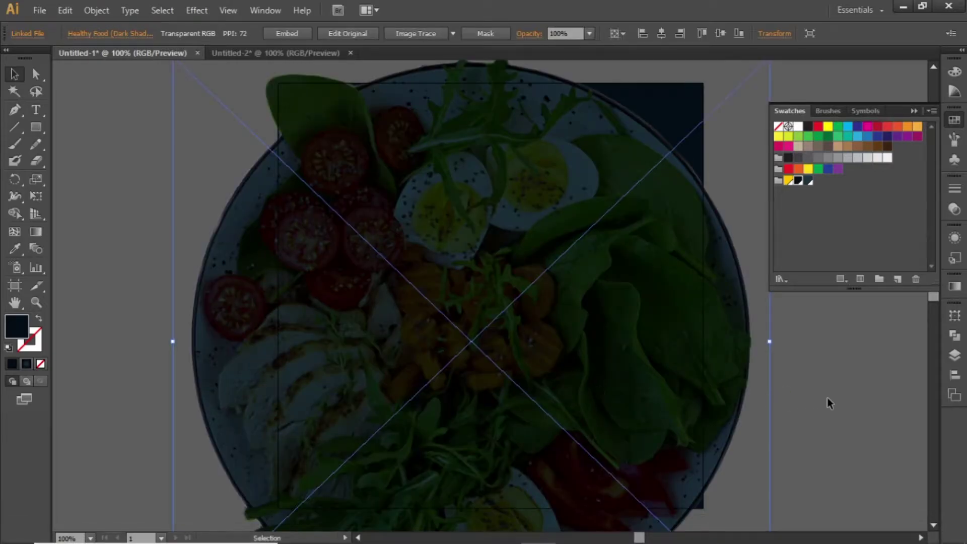
# - Centre the dark salad photo on the artboard, shrink it and move it down
pyautogui.click(955, 375)
pyautogui.click(813, 340)
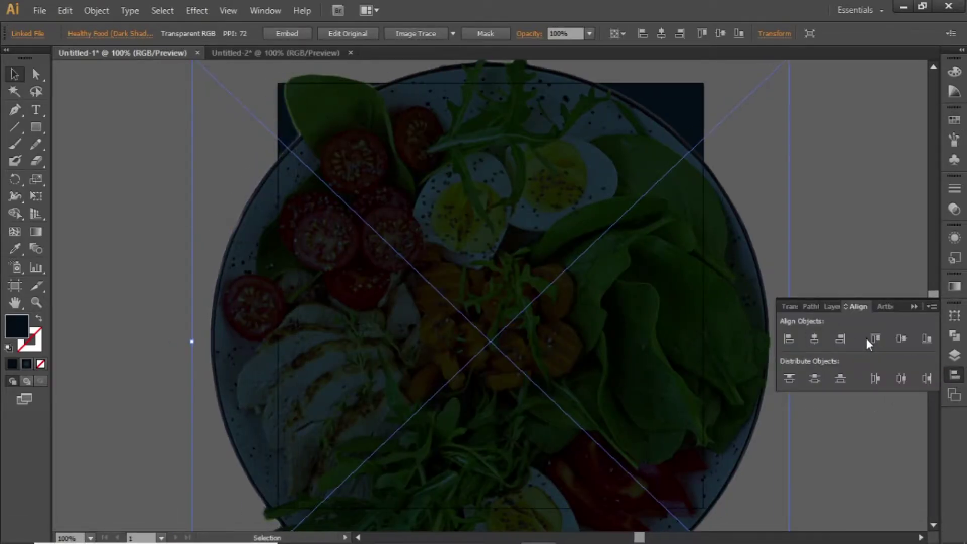
pyautogui.click(901, 338)
pyautogui.moveTo(192, 296); pyautogui.dragTo(248, 301)
pyautogui.moveTo(493, 174); pyautogui.dragTo(504, 307)
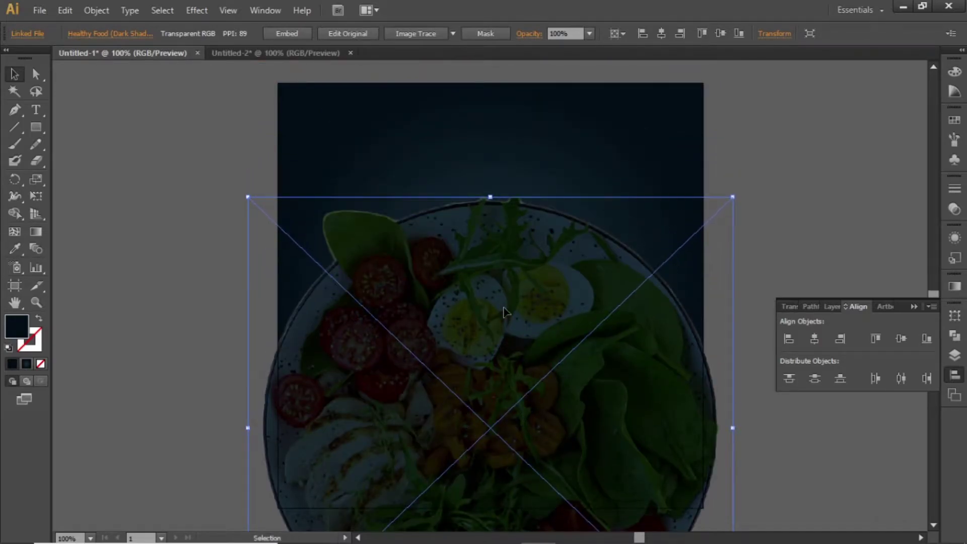
# - Fade the dark photo to 30% opacity and nudge it slightly lower
pyautogui.click(590, 34)
pyautogui.click(597, 92)
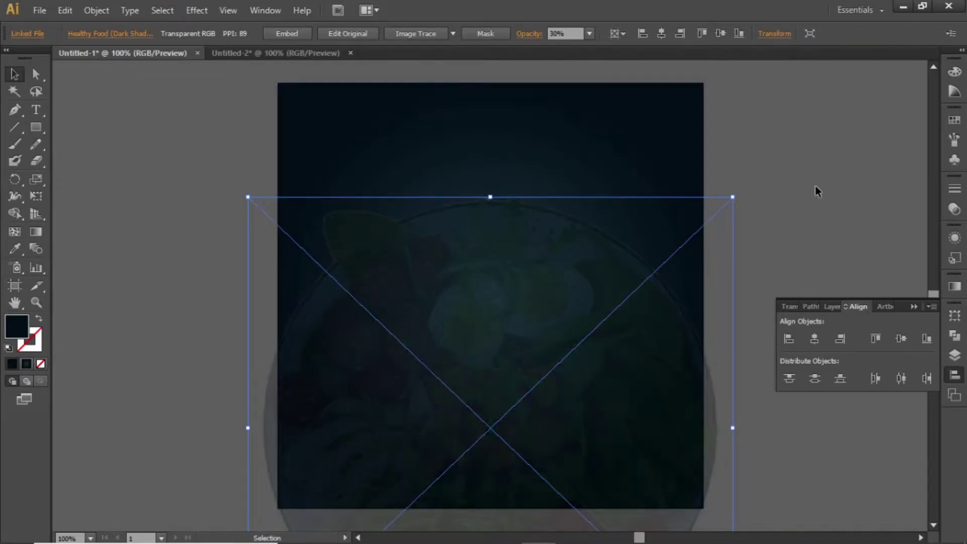
pyautogui.click(833, 198)
pyautogui.click(585, 291)
pyautogui.moveTo(539, 297); pyautogui.dragTo(538, 315)
pyautogui.click(788, 236)
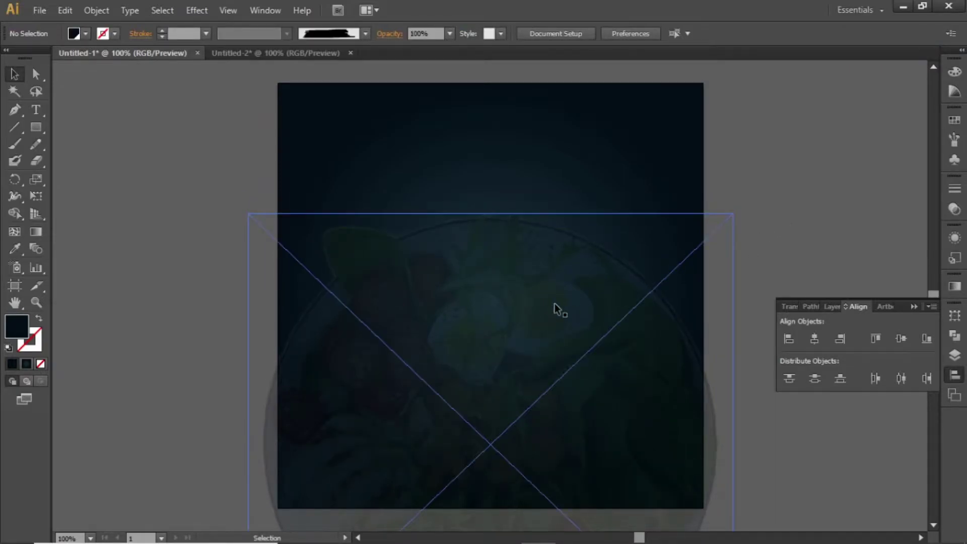
# - Drag the full-colour 'Healthy Food' picture from the Video Project folder into Illustrator
pyautogui.click(433, 539)
pyautogui.click(229, 118)
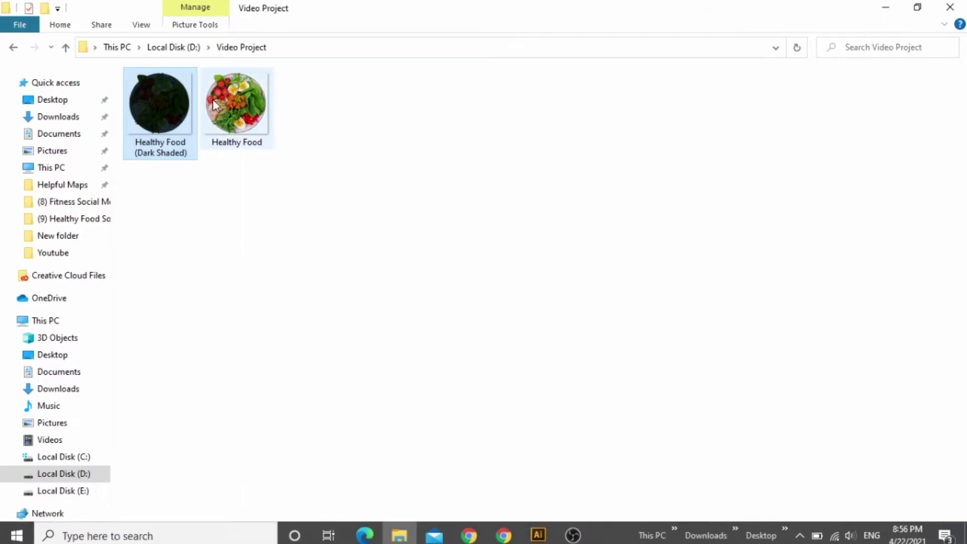
pyautogui.moveTo(227, 117)
pyautogui.mouseDown()
pyautogui.moveTo(447, 380)
pyautogui.moveTo(535, 540)
pyautogui.moveTo(476, 297)
pyautogui.mouseUp()
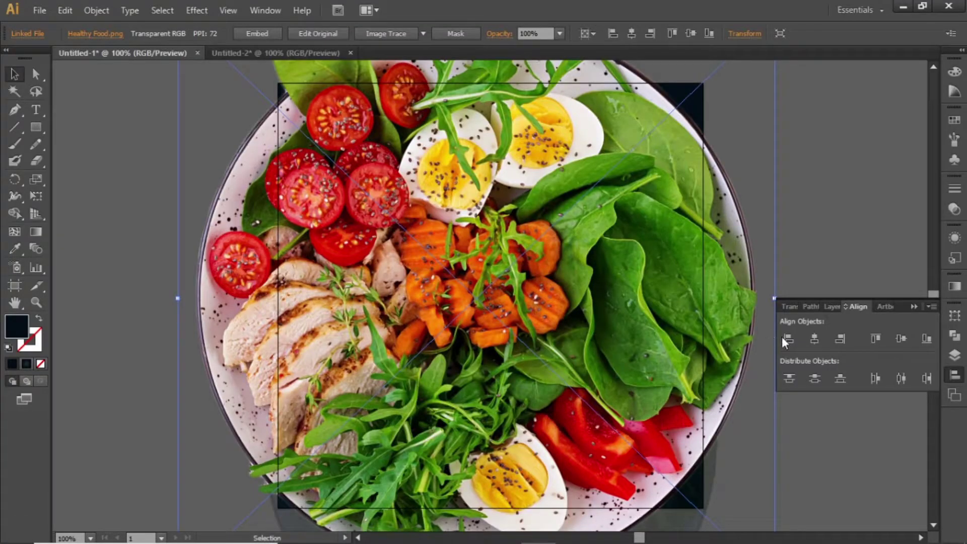
# - Centre the salad bowl picture, shrink it to about 276 × 284 px and move it lower
pyautogui.click(814, 339)
pyautogui.click(902, 341)
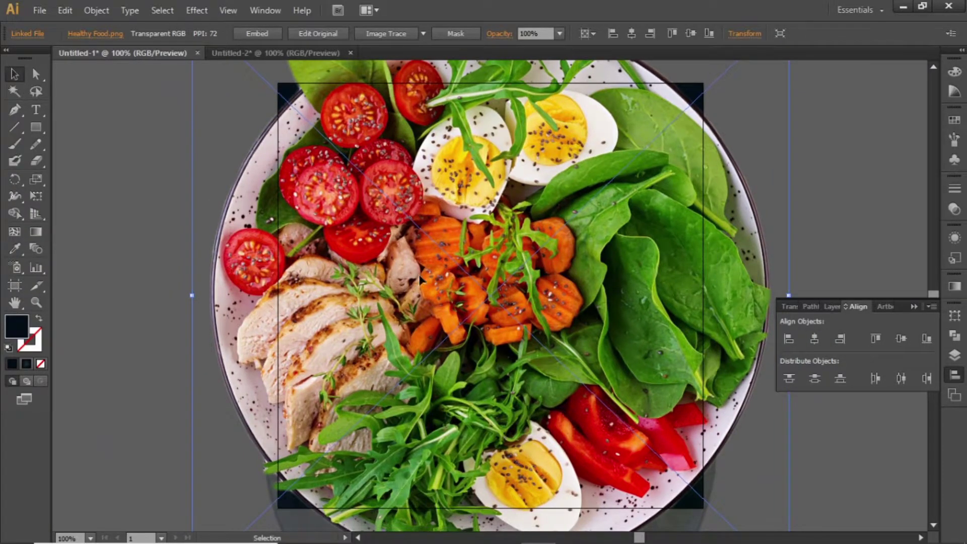
pyautogui.moveTo(193, 297); pyautogui.dragTo(379, 305)
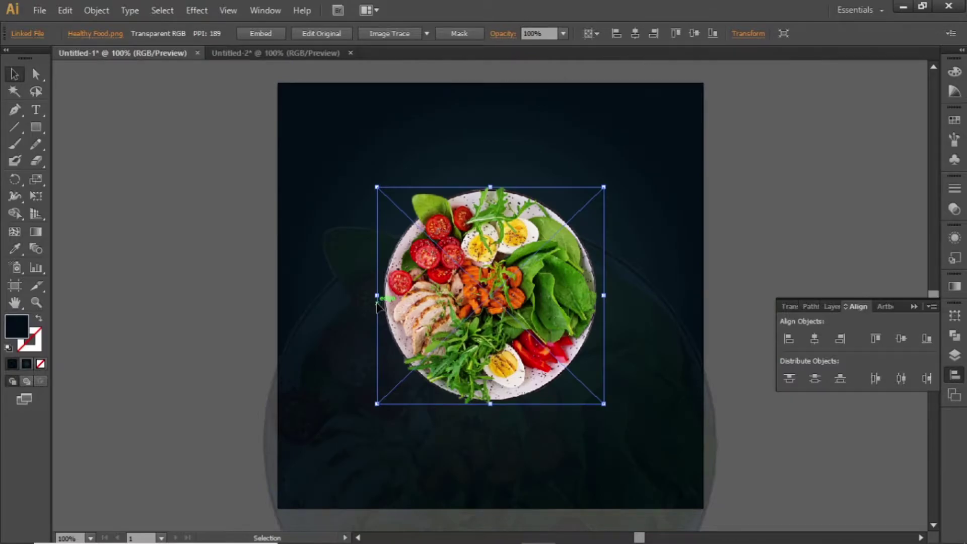
pyautogui.moveTo(499, 272); pyautogui.dragTo(498, 337)
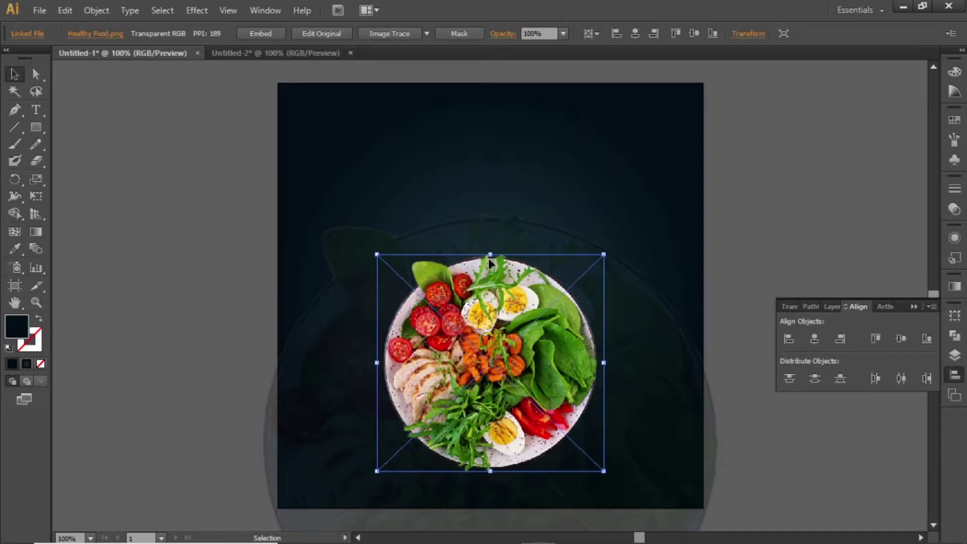
pyautogui.moveTo(489, 255); pyautogui.dragTo(491, 288)
pyautogui.moveTo(492, 347); pyautogui.dragTo(492, 352)
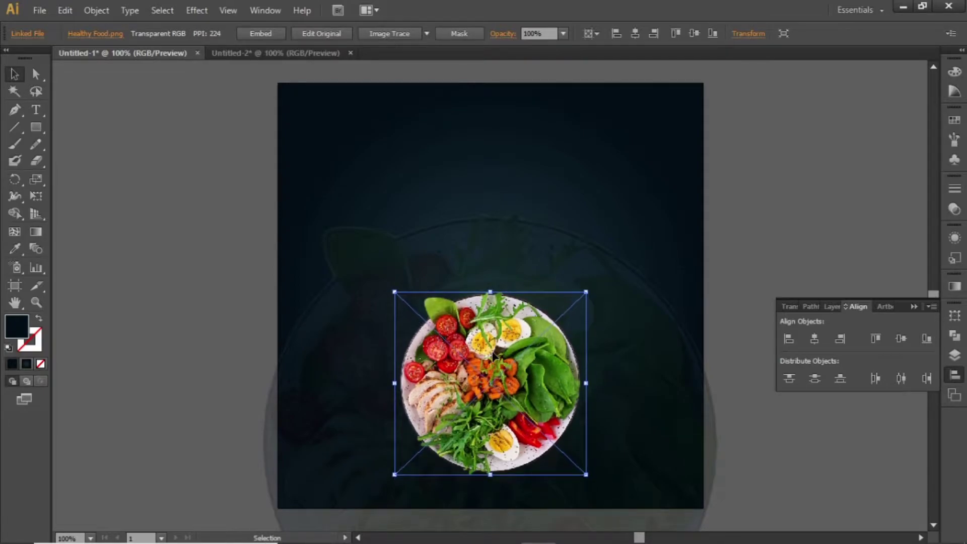
pyautogui.moveTo(490, 292); pyautogui.dragTo(490, 289)
# - Move the faded background photo up slightly behind the salad bowl
pyautogui.click(506, 233)
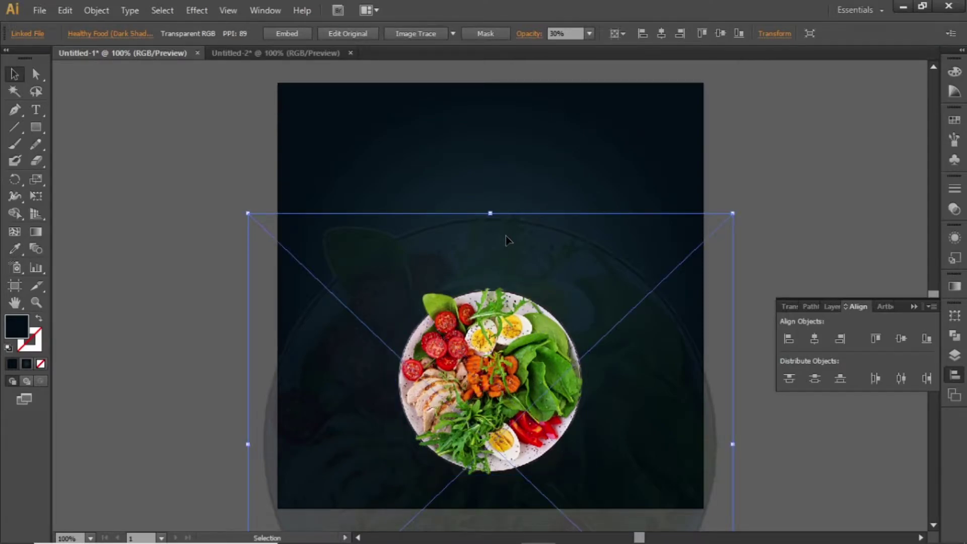
pyautogui.moveTo(504, 236); pyautogui.dragTo(507, 220)
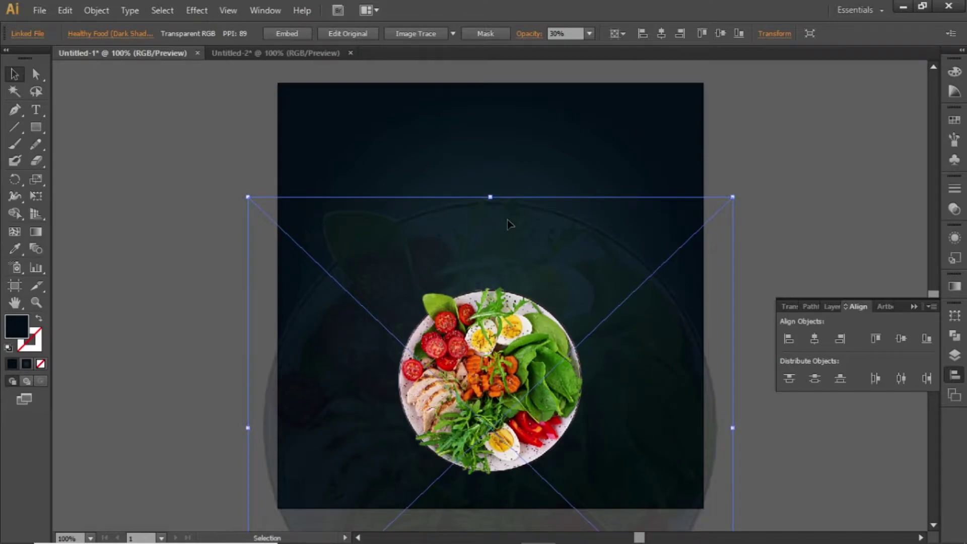
pyautogui.click(809, 187)
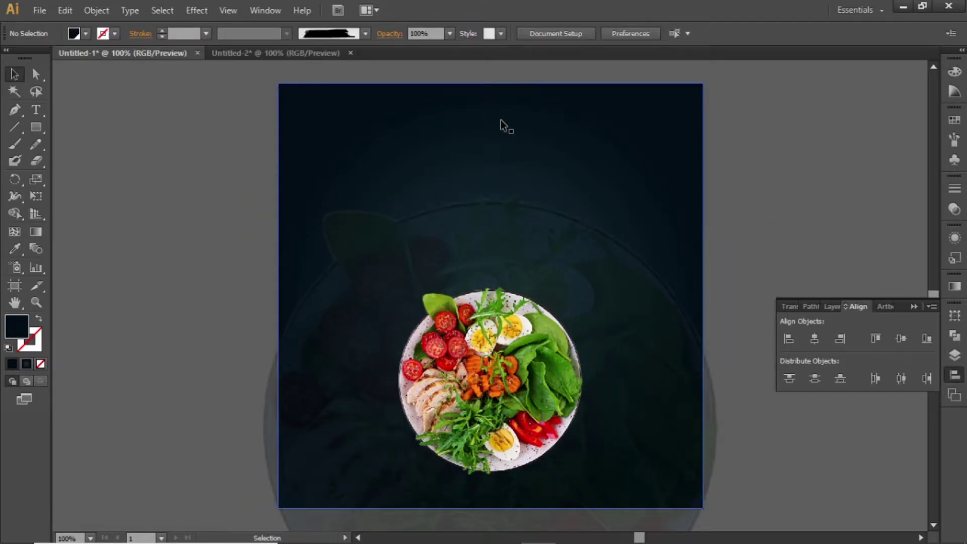
pyautogui.moveTo(498, 119); pyautogui.dragTo(492, 164)
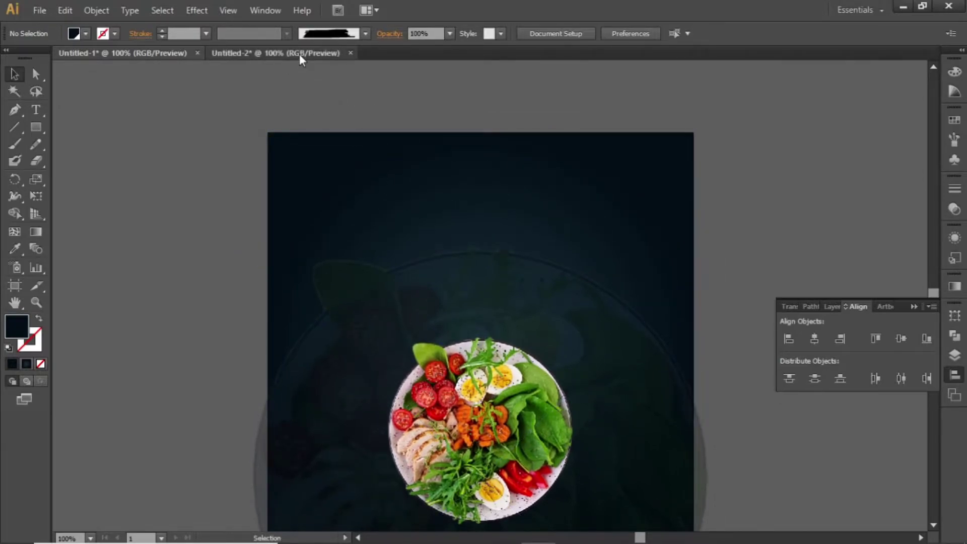
# - Bring the ORGANIC FOOD logo from Untitled-2 into the poster, centred and shrunk at the top
pyautogui.click(299, 53)
pyautogui.click(492, 261)
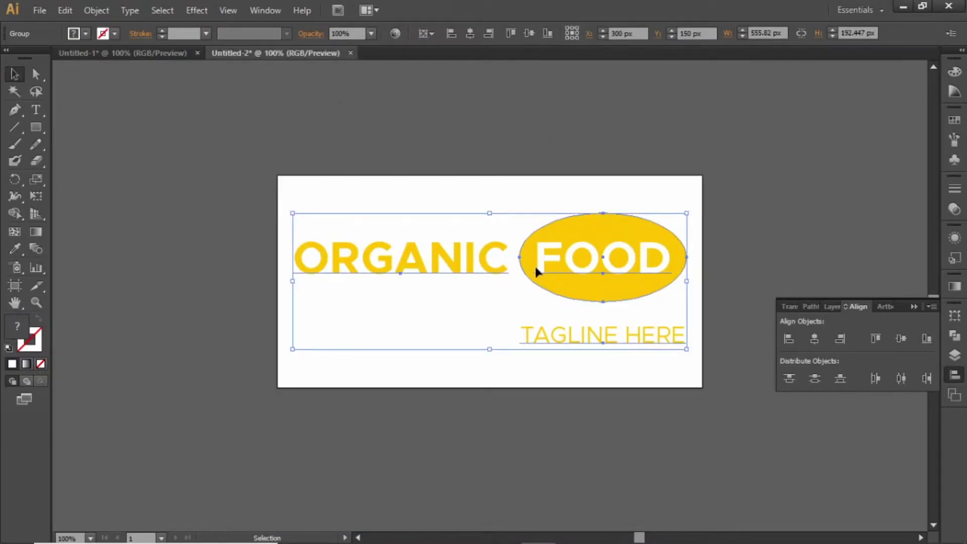
pyautogui.moveTo(547, 264); pyautogui.dragTo(524, 220)
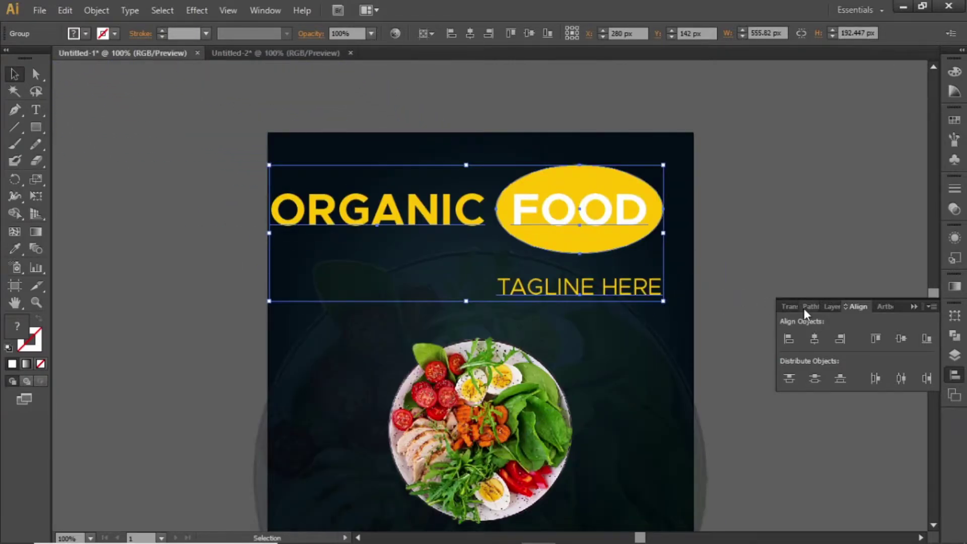
pyautogui.click(819, 342)
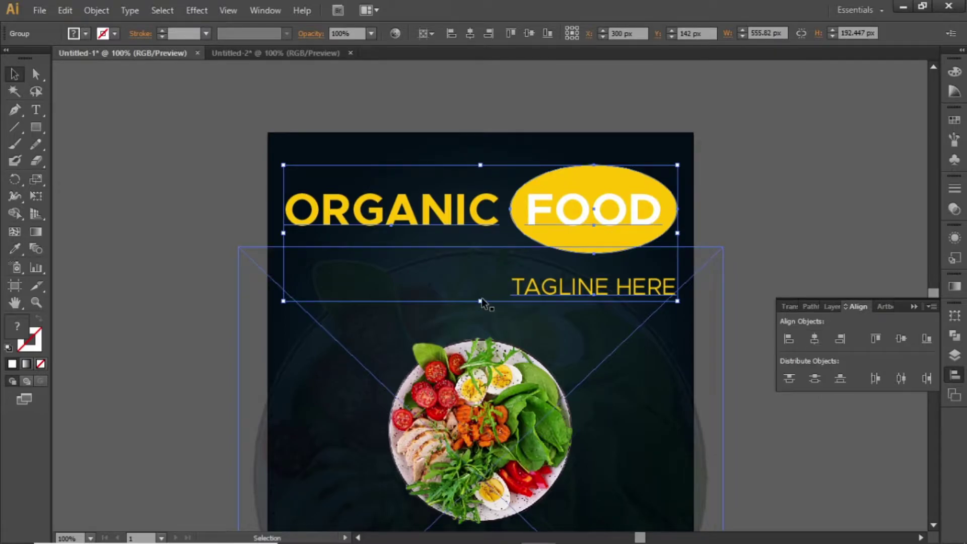
pyautogui.moveTo(481, 302); pyautogui.dragTo(492, 161)
pyautogui.click(742, 158)
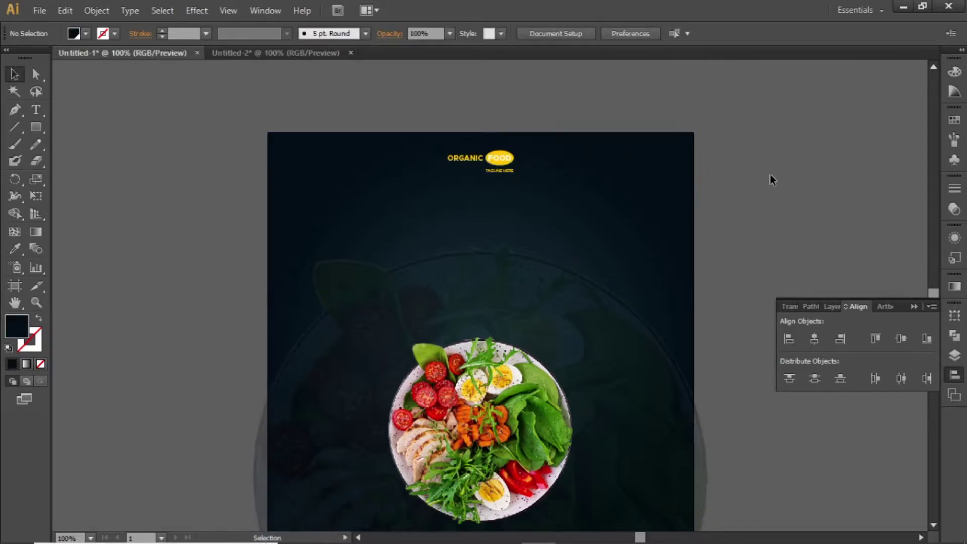
pyautogui.scroll(-2, 637, 235)
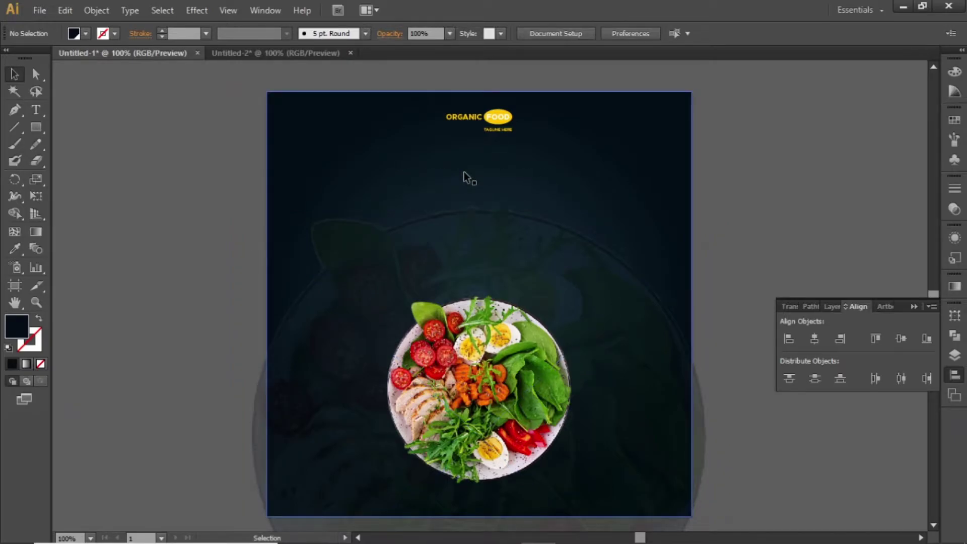
# - Zoom into the upper poster and type the 'NATURAL FAST FOOD' headline below the logo
pyautogui.press('z')
pyautogui.moveTo(202, 103); pyautogui.dragTo(811, 479)
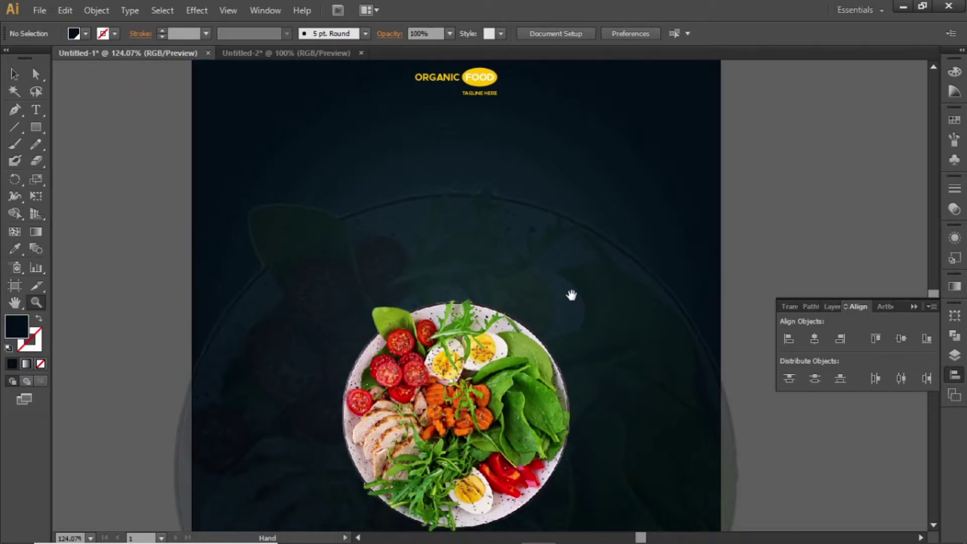
pyautogui.moveTo(571, 295); pyautogui.dragTo(585, 326)
pyautogui.press('v')
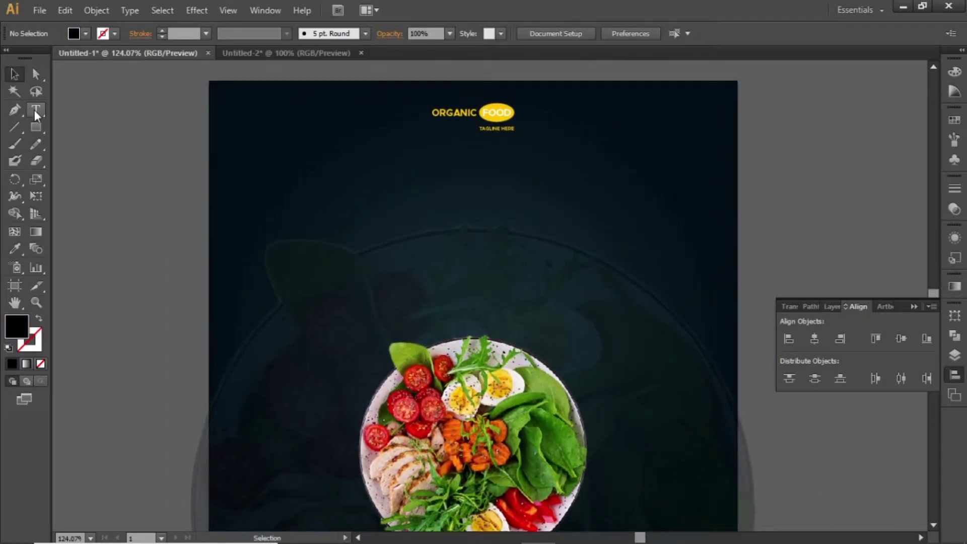
pyautogui.click(34, 109)
pyautogui.click(362, 190)
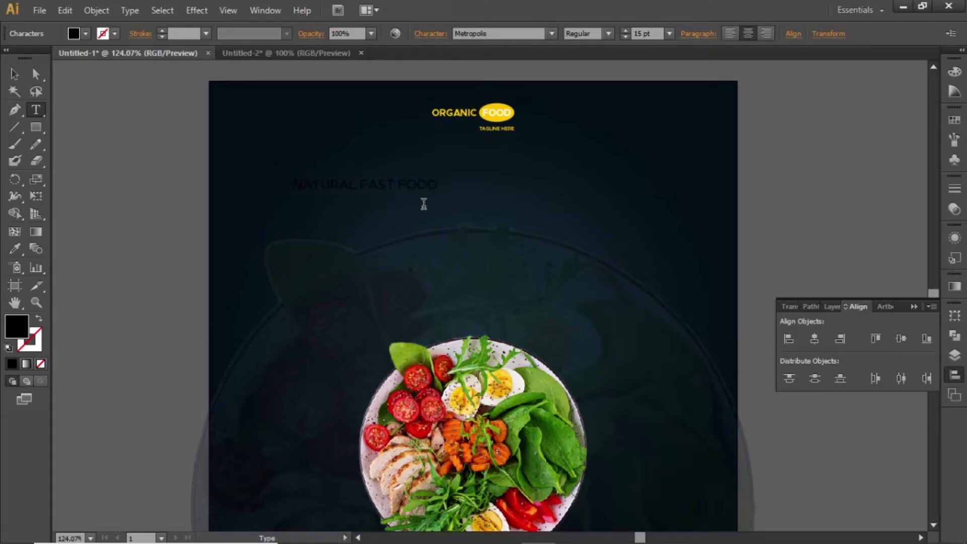
pyautogui.press('Escape')
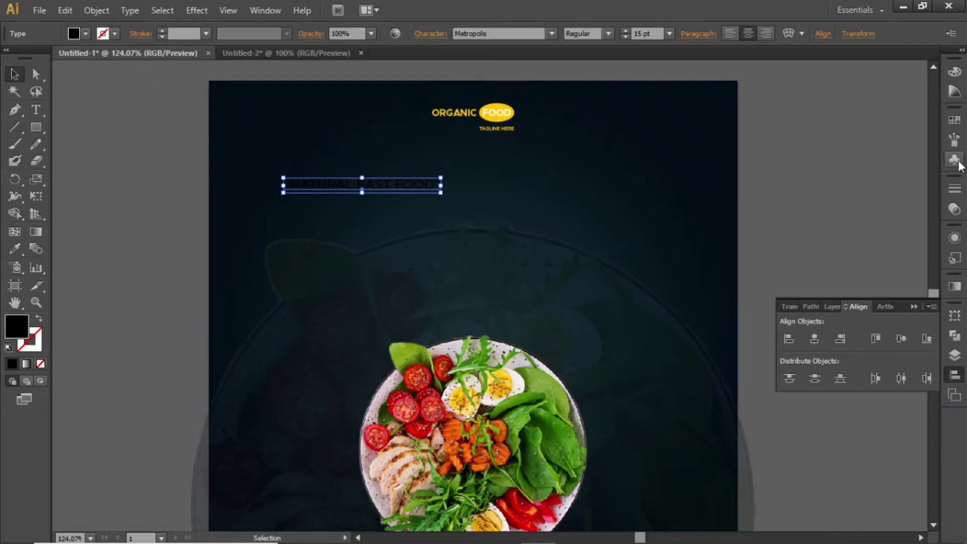
# - Make the headline white and bold, centred horizontally under the logo
pyautogui.click(959, 122)
pyautogui.click(799, 127)
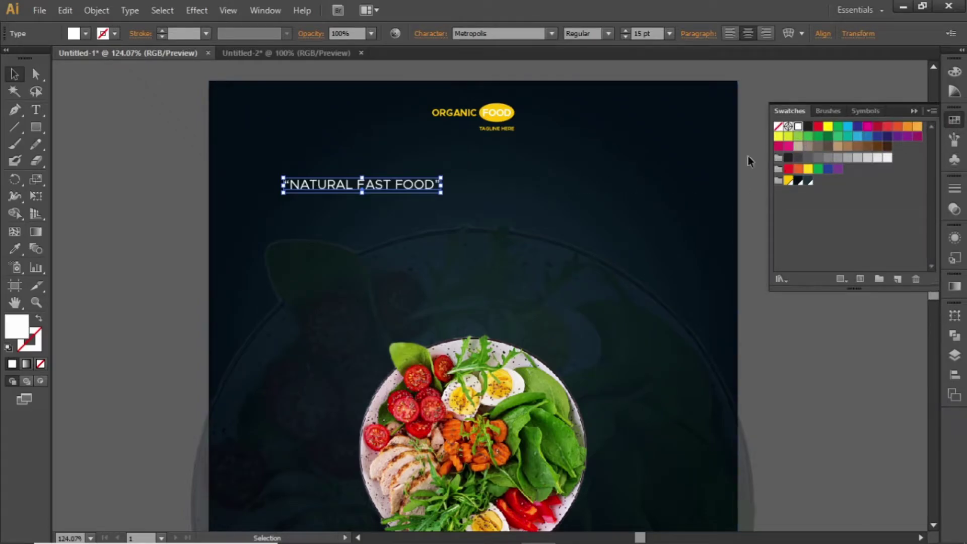
pyautogui.moveTo(408, 194); pyautogui.dragTo(525, 194)
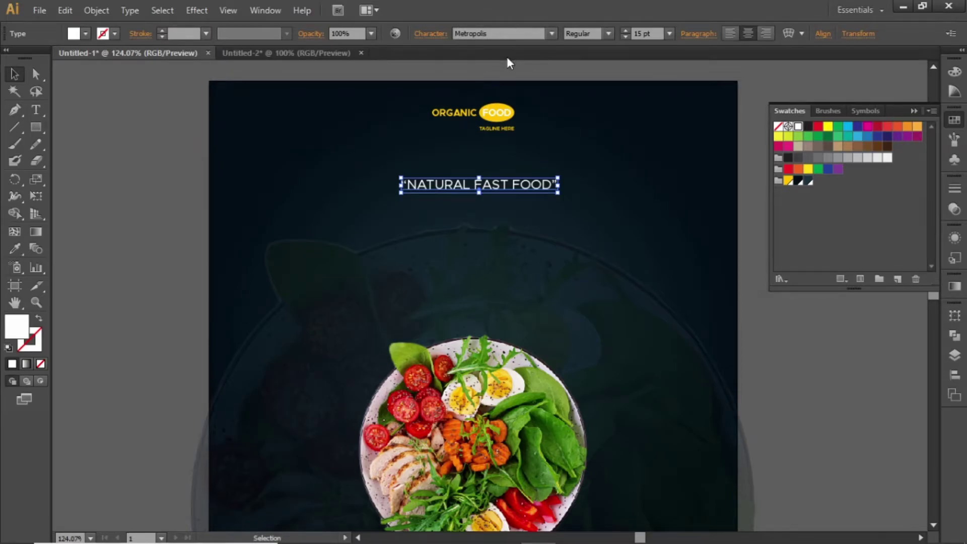
pyautogui.click(609, 34)
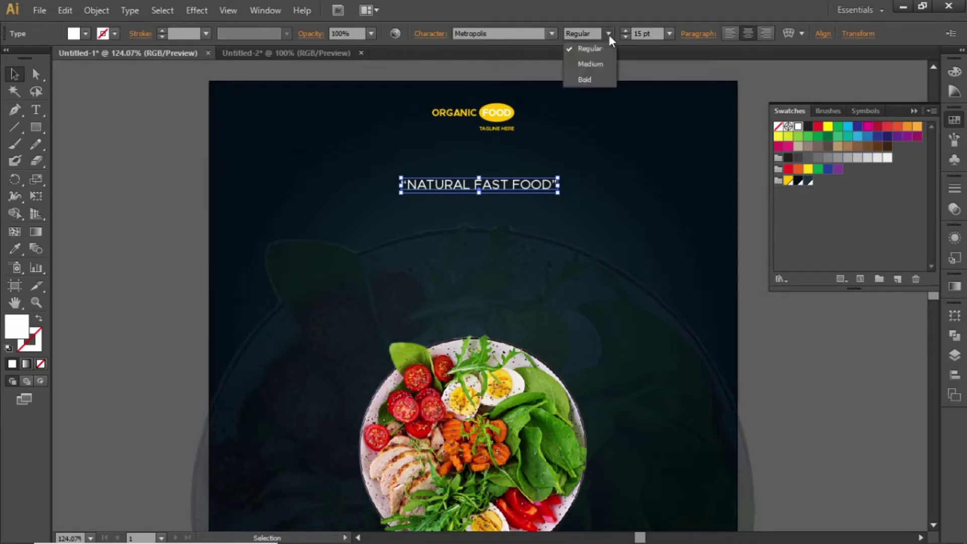
pyautogui.click(588, 78)
pyautogui.click(956, 376)
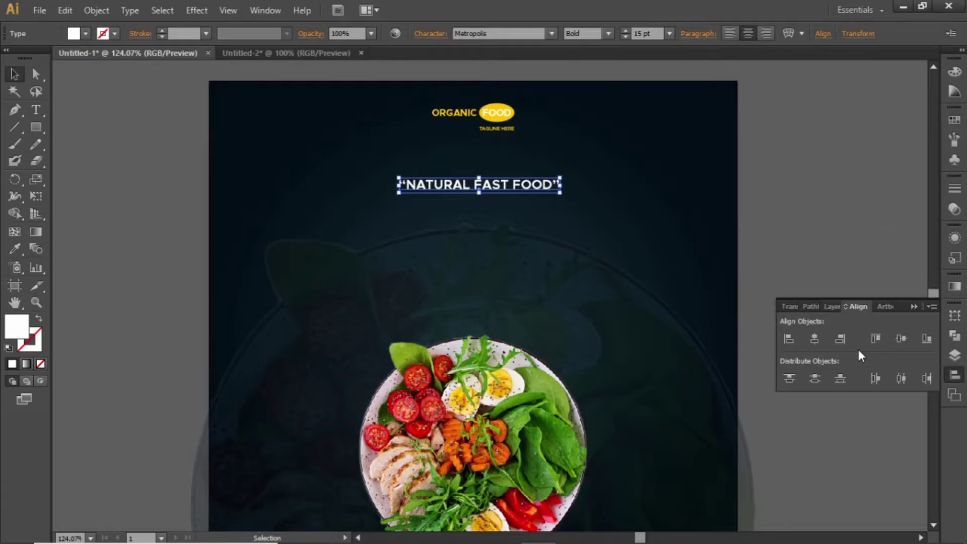
pyautogui.click(821, 336)
pyautogui.click(781, 195)
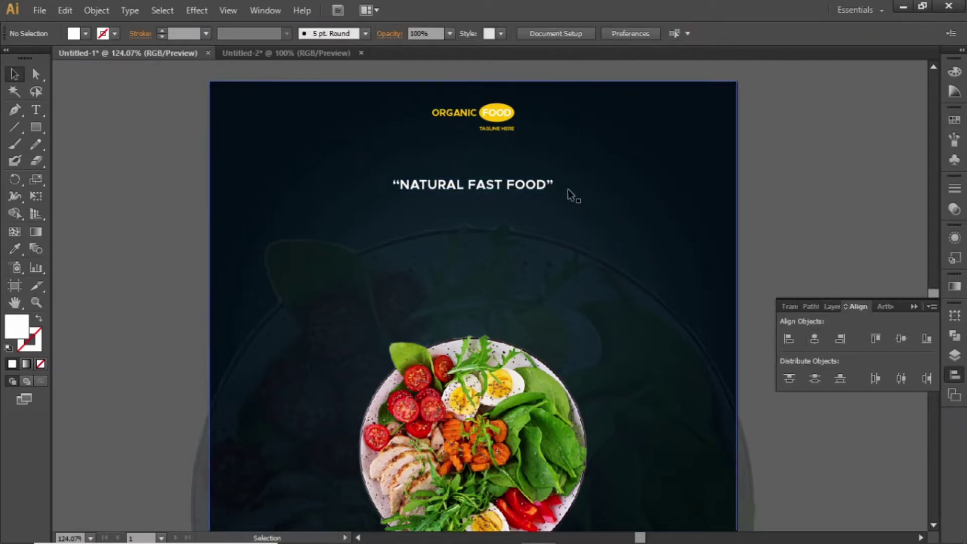
# - Set the headline font size to 30 pt and nudge it slightly lower
pyautogui.click(538, 187)
pyautogui.doubleClick(650, 33)
pyautogui.write('20')
pyautogui.press('Return')
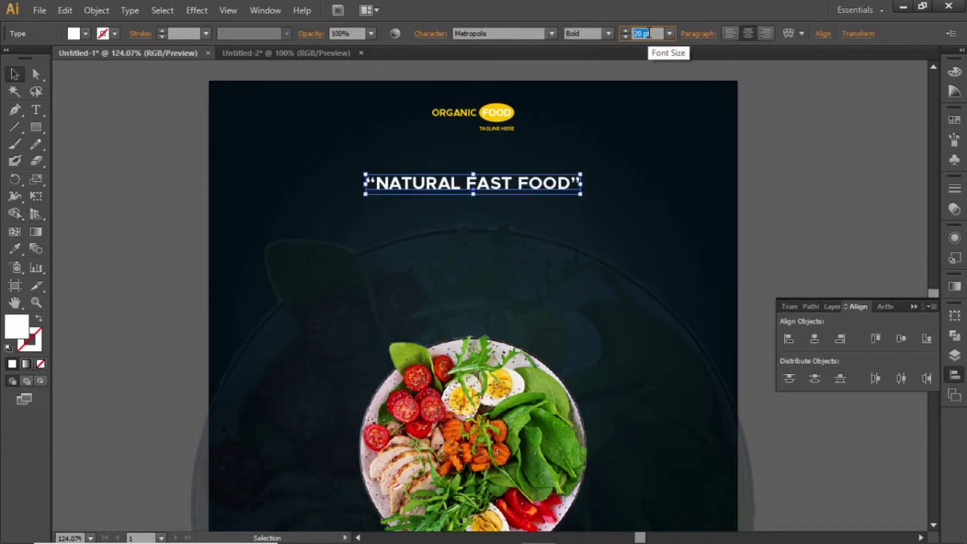
pyautogui.write('30')
pyautogui.press('Return')
pyautogui.click(649, 33)
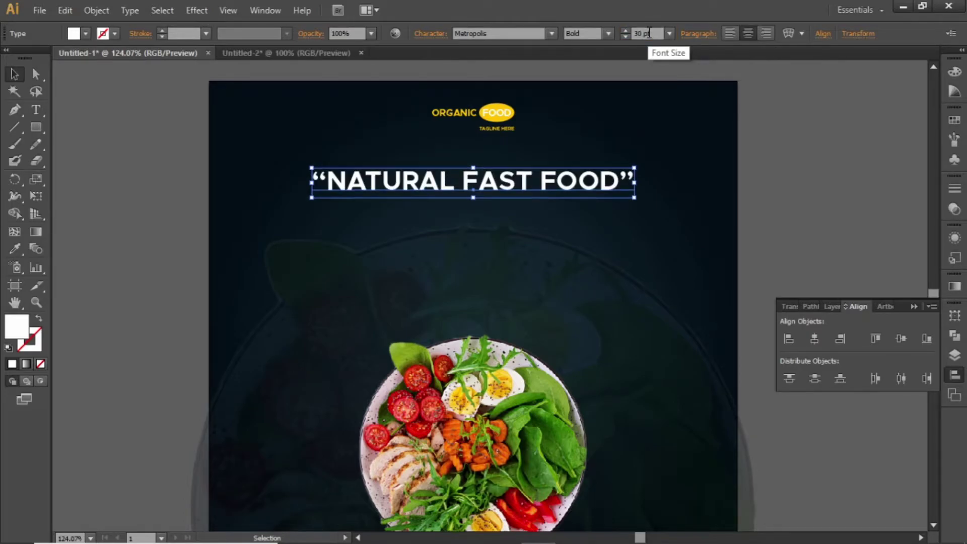
pyautogui.press('Down')
pyautogui.press('Down')
pyautogui.press('Down')
pyautogui.press('Down')
pyautogui.press('Down')
pyautogui.press('Down')
pyautogui.press('Down')
pyautogui.press('Down')
pyautogui.press('Down')
pyautogui.press('Down')
pyautogui.press('Down')
pyautogui.press('Down')
pyautogui.press('Down')
pyautogui.press('Down')
pyautogui.press('Down')
pyautogui.press('Down')
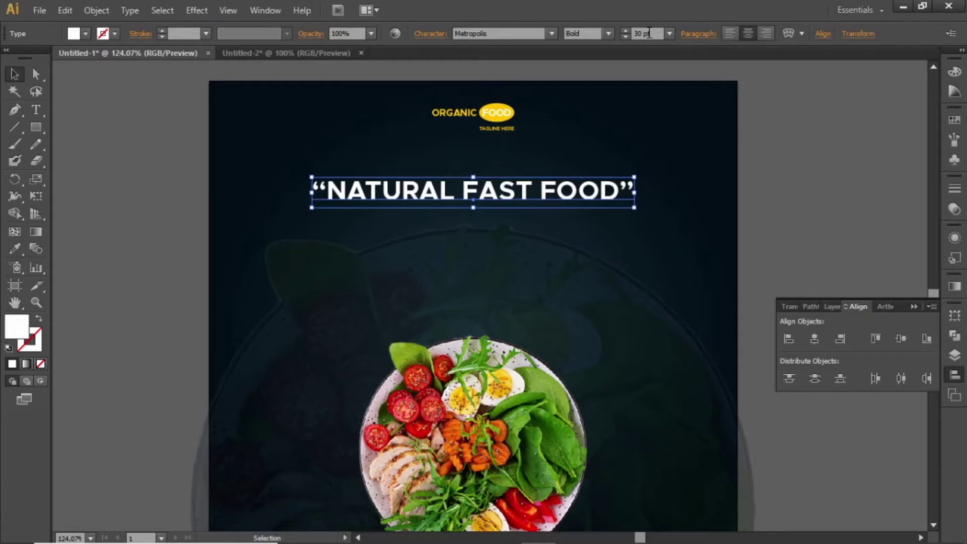
# - Colour the word NATURAL in the headline with the yellow swatch
pyautogui.doubleClick(456, 189)
pyautogui.moveTo(455, 189); pyautogui.dragTo(313, 178)
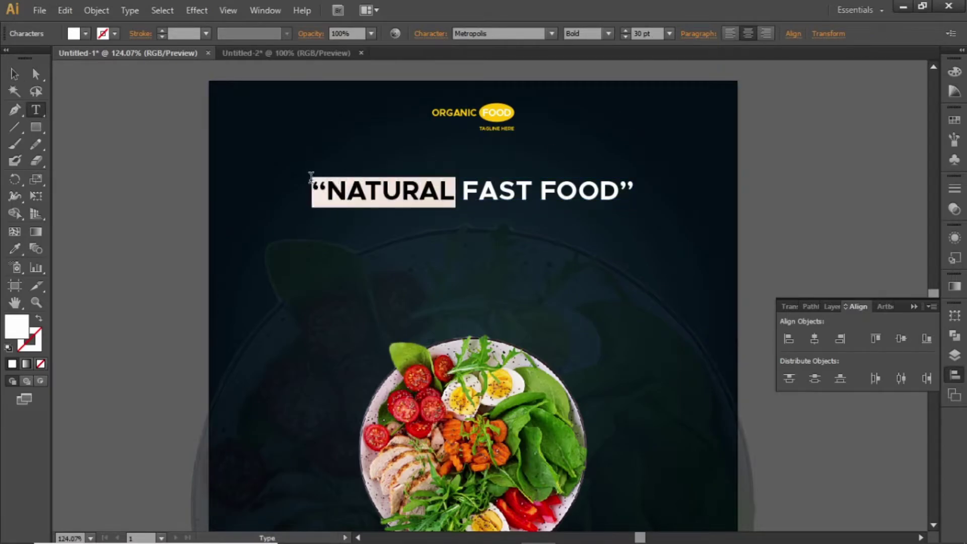
pyautogui.click(952, 121)
pyautogui.click(788, 181)
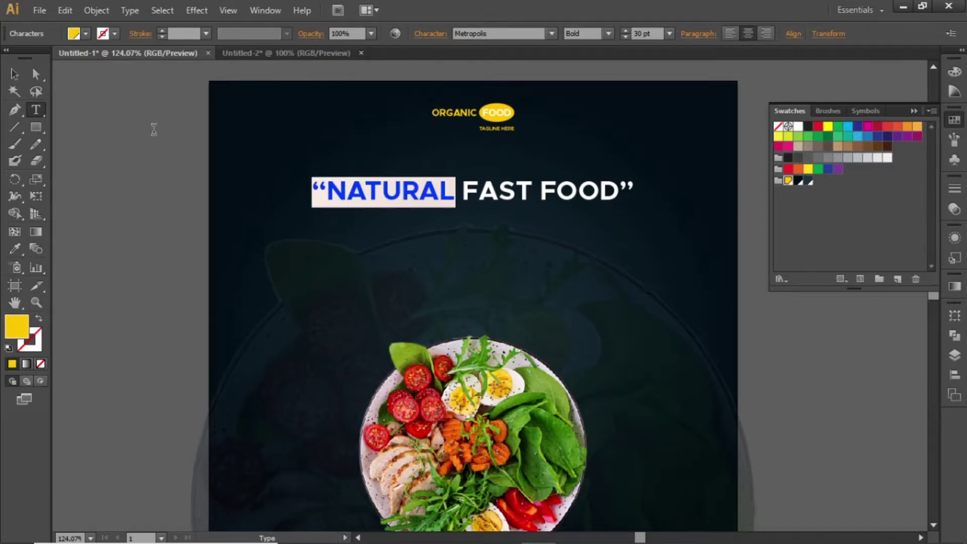
pyautogui.click(14, 74)
pyautogui.click(87, 102)
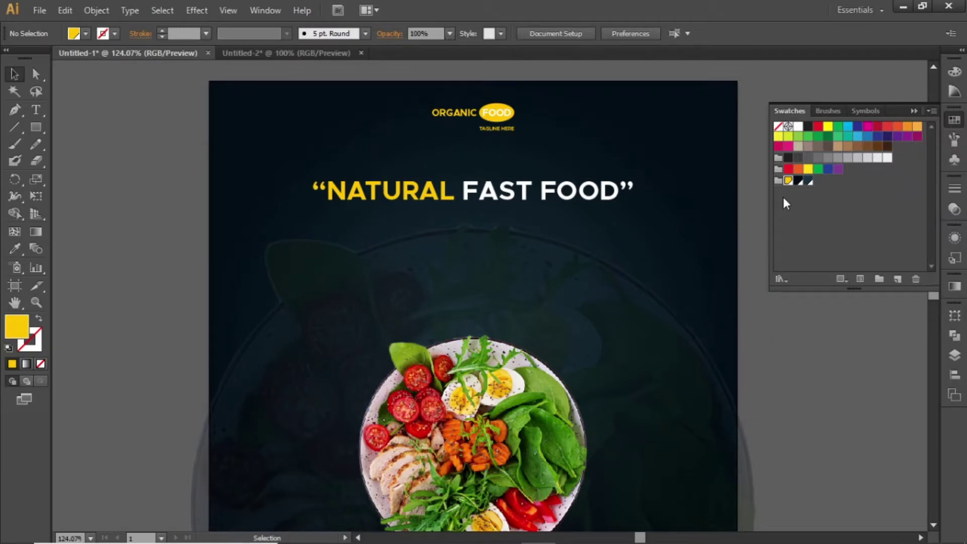
# - Confirm the yellow swatch is R=255 G=197 B=0 and reselect the headline
pyautogui.doubleClick(788, 183)
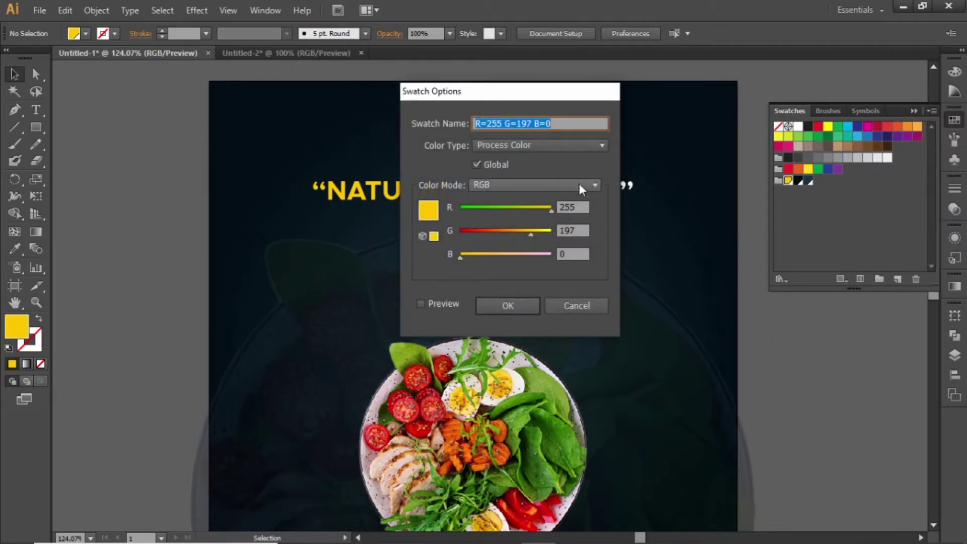
pyautogui.click(530, 306)
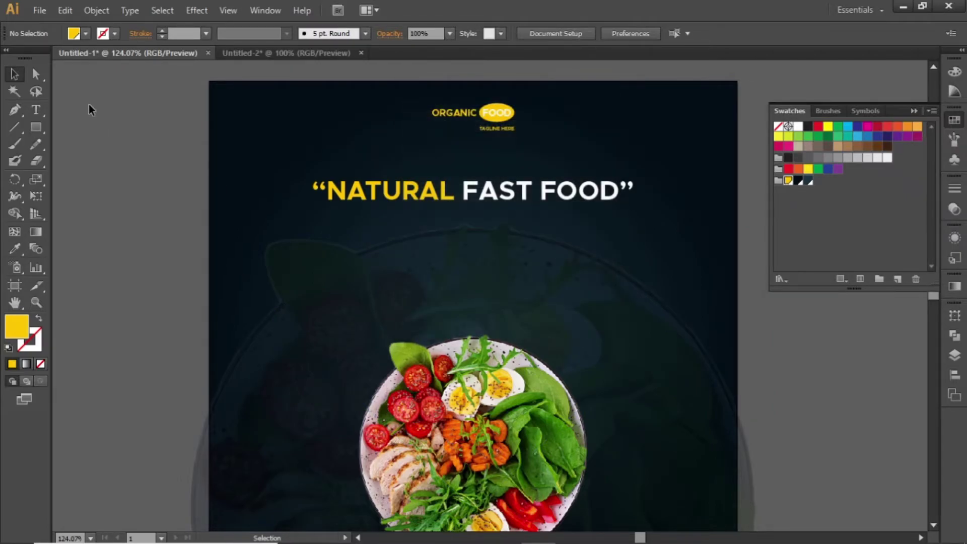
pyautogui.click(475, 201)
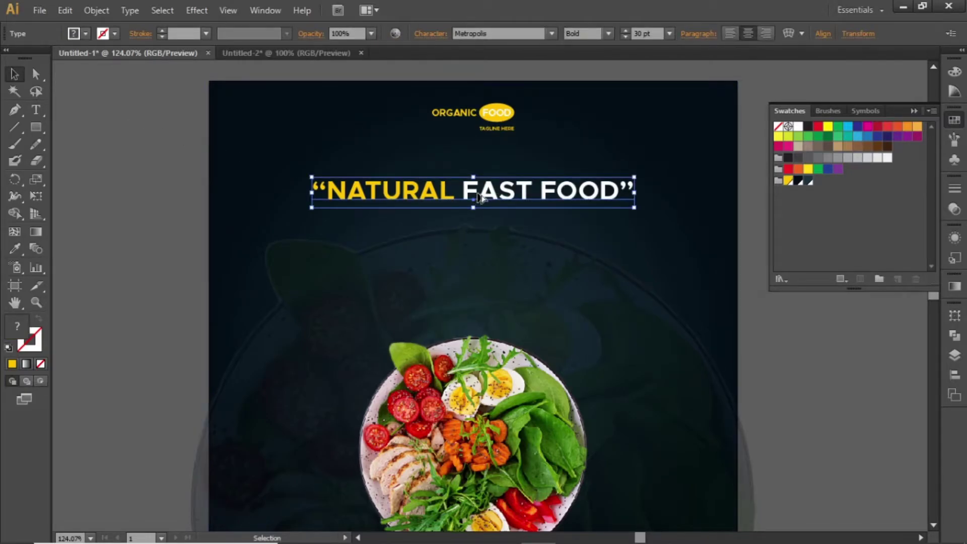
# - Duplicate the headline below and retype it as 'Try our organic salads'
pyautogui.moveTo(478, 197); pyautogui.dragTo(481, 233)
pyautogui.doubleClick(502, 237)
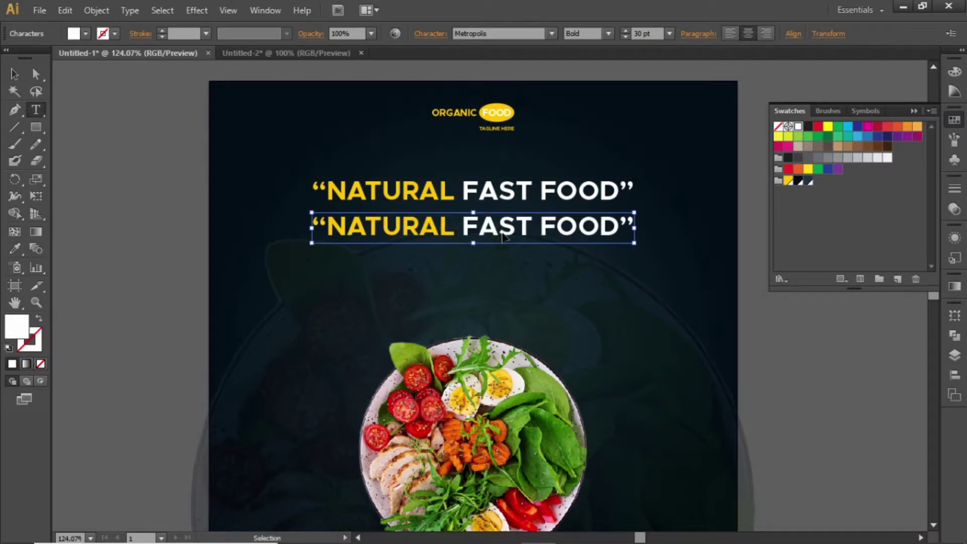
pyautogui.hotkey('ctrl', 'a')
pyautogui.write('Try')
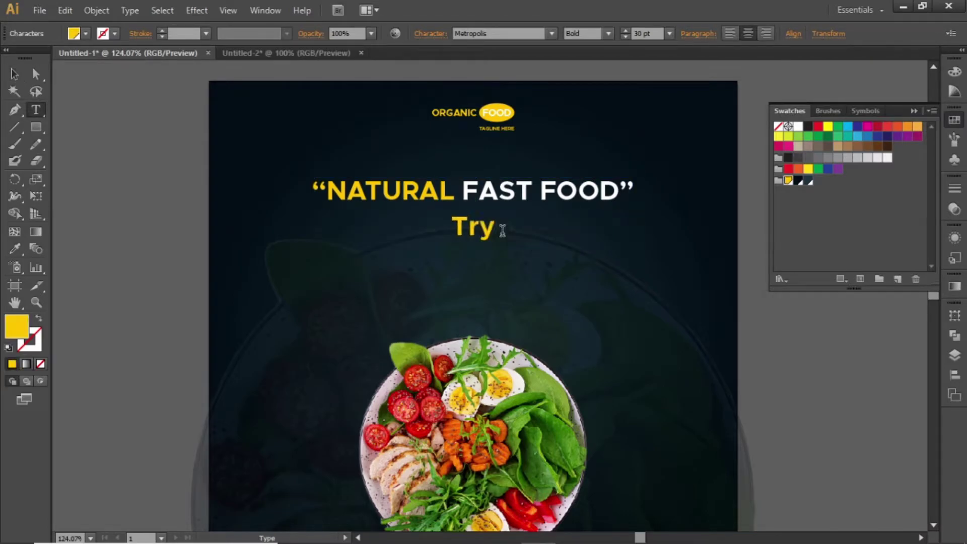
pyautogui.write(' our organic salads')
pyautogui.press('BackSpace')
pyautogui.write('alada')
pyautogui.press('BackSpace')
pyautogui.write('s')
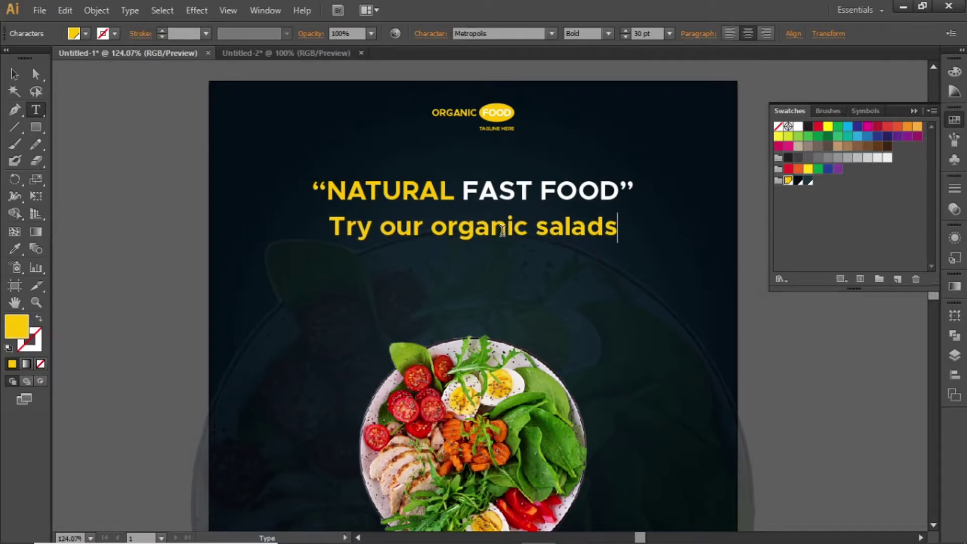
pyautogui.press('Escape')
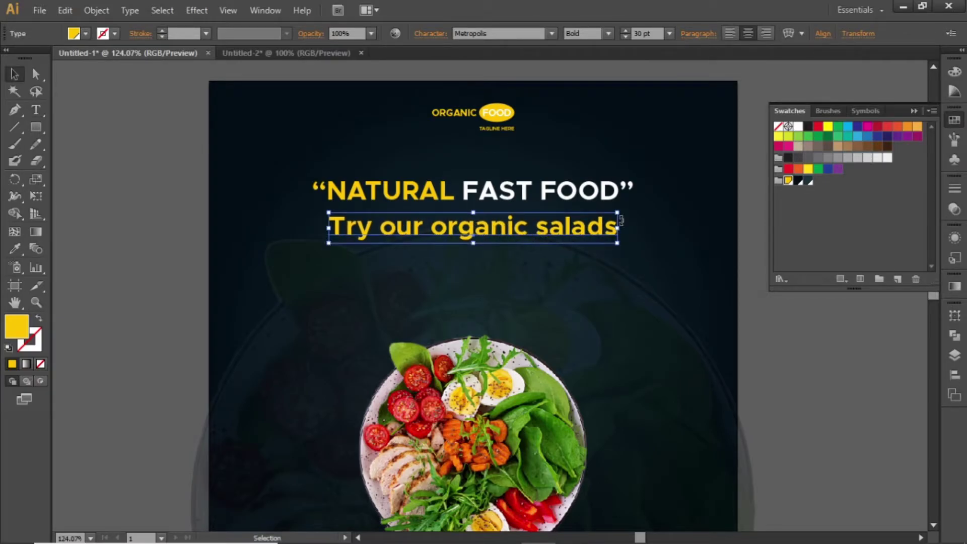
# - Make the subtitle white in the Regular font weight
pyautogui.click(797, 128)
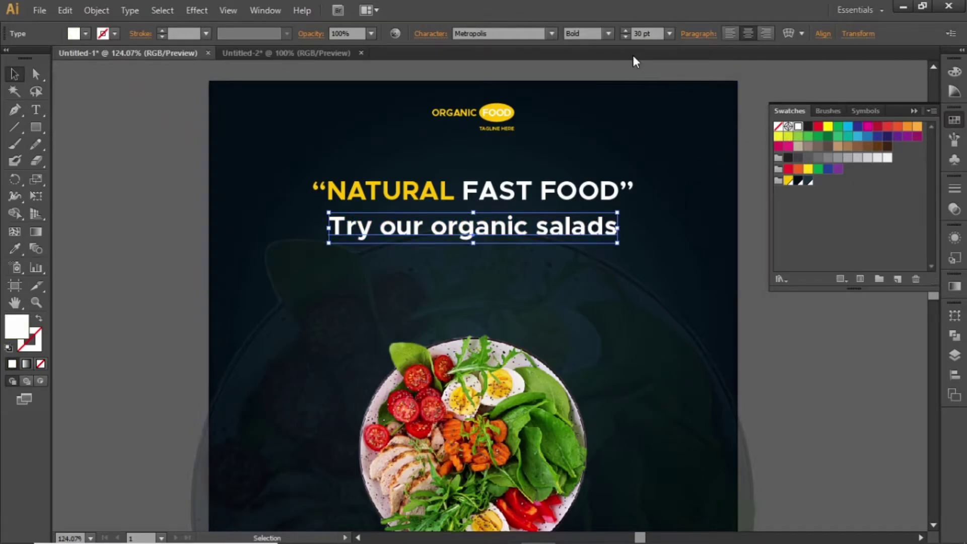
pyautogui.click(609, 33)
pyautogui.click(599, 62)
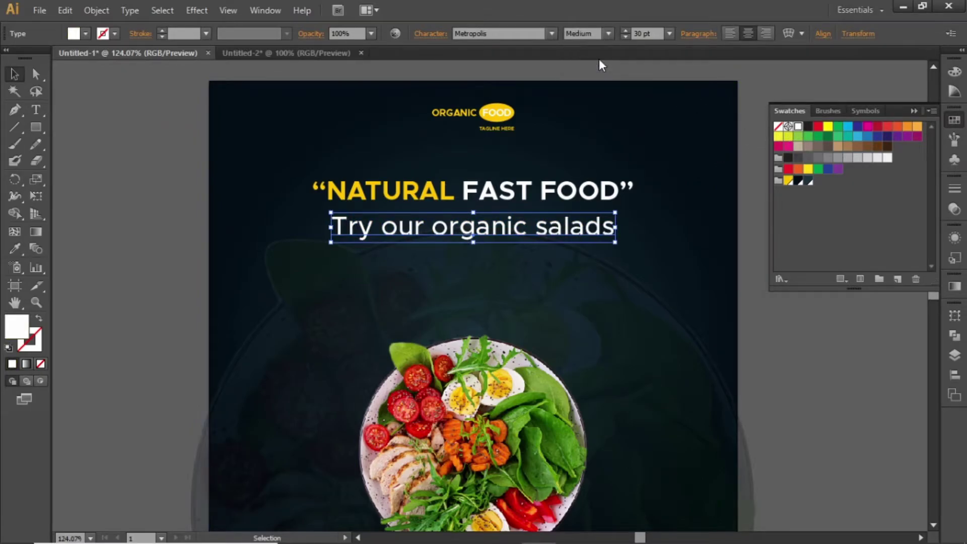
pyautogui.click(608, 34)
pyautogui.click(605, 49)
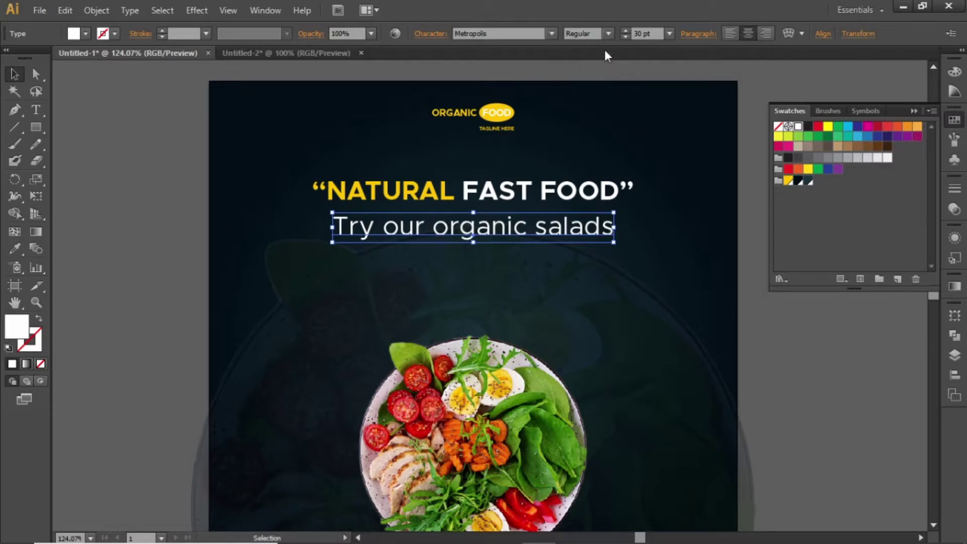
# - Set the subtitle to 17 pt and nudge it up closer to the headline
pyautogui.click(650, 33)
pyautogui.write('18')
pyautogui.press('Return')
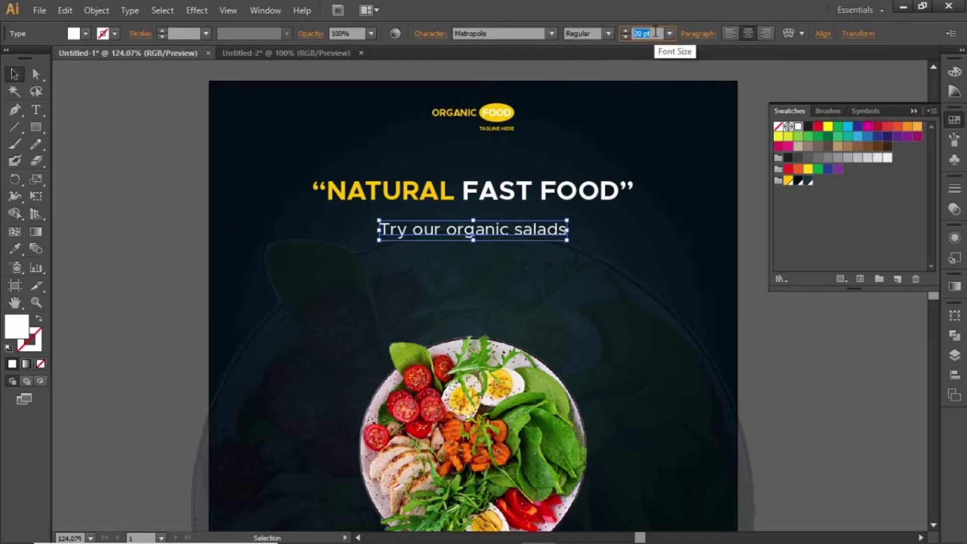
pyautogui.write('16')
pyautogui.press('Return')
pyautogui.press('Up')
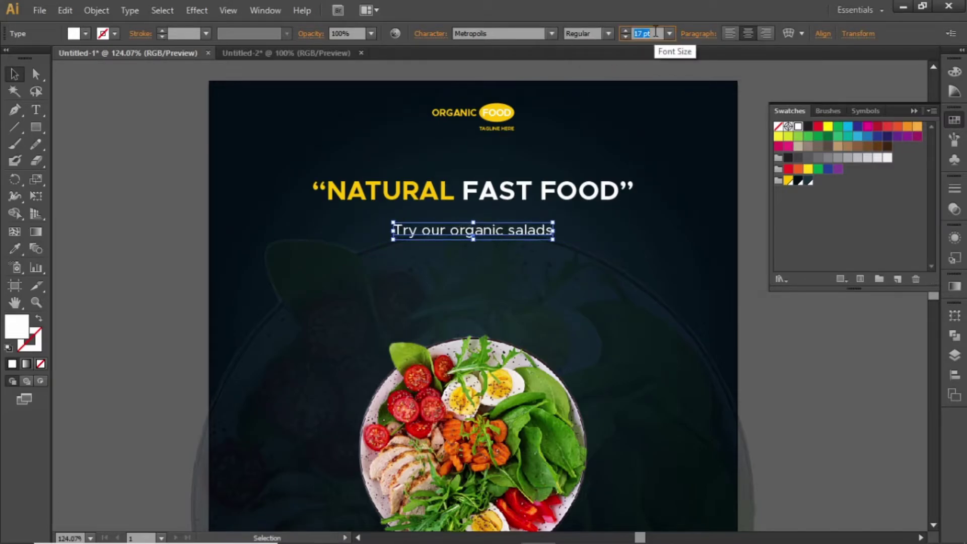
pyautogui.press('Up')
pyautogui.press('Up')
pyautogui.press('Up')
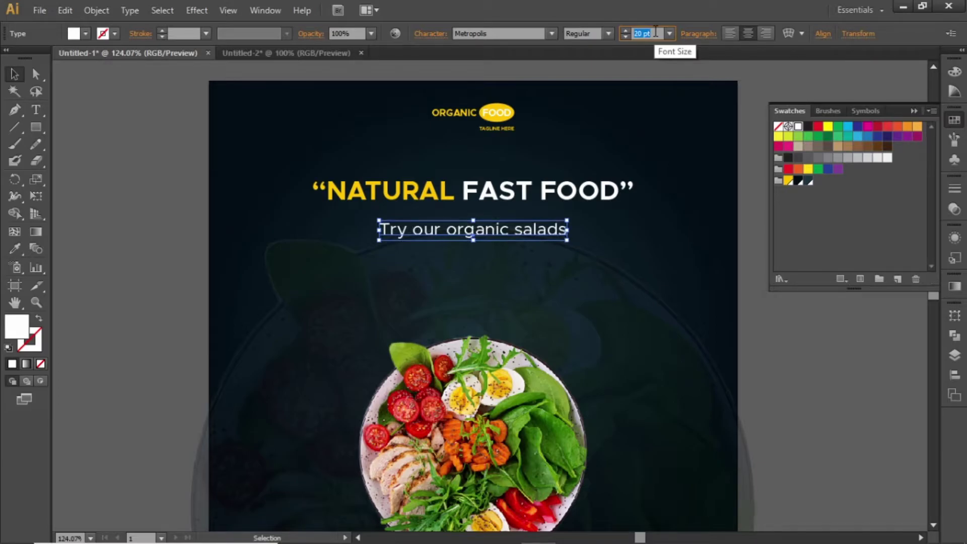
pyautogui.press('Down')
pyautogui.press('Down')
pyautogui.press('Down')
pyautogui.press('Down')
pyautogui.press('Down')
pyautogui.press('Up')
pyautogui.press('Up')
pyautogui.press('Return')
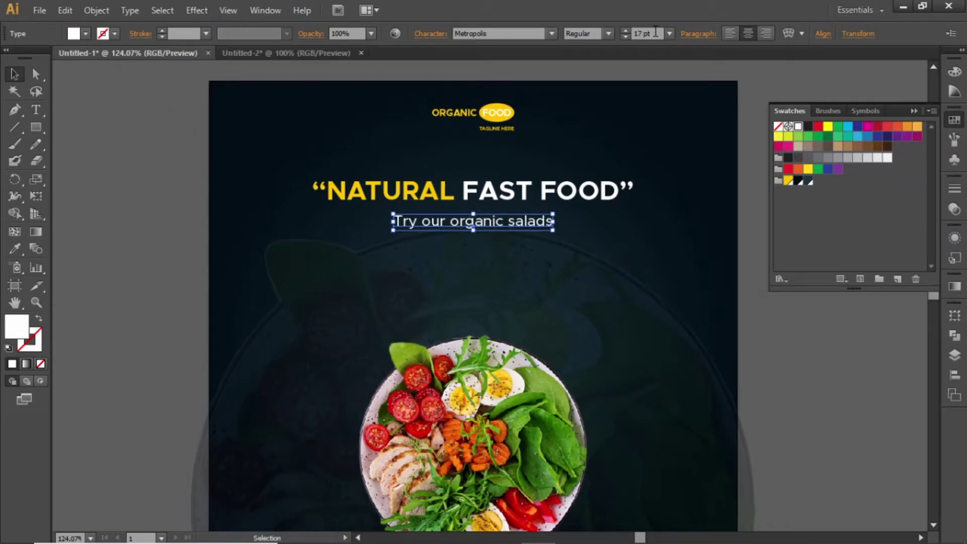
pyautogui.press('Up')
pyautogui.press('Up')
pyautogui.press('Up')
pyautogui.press('Up')
pyautogui.press('Up')
pyautogui.press('Up')
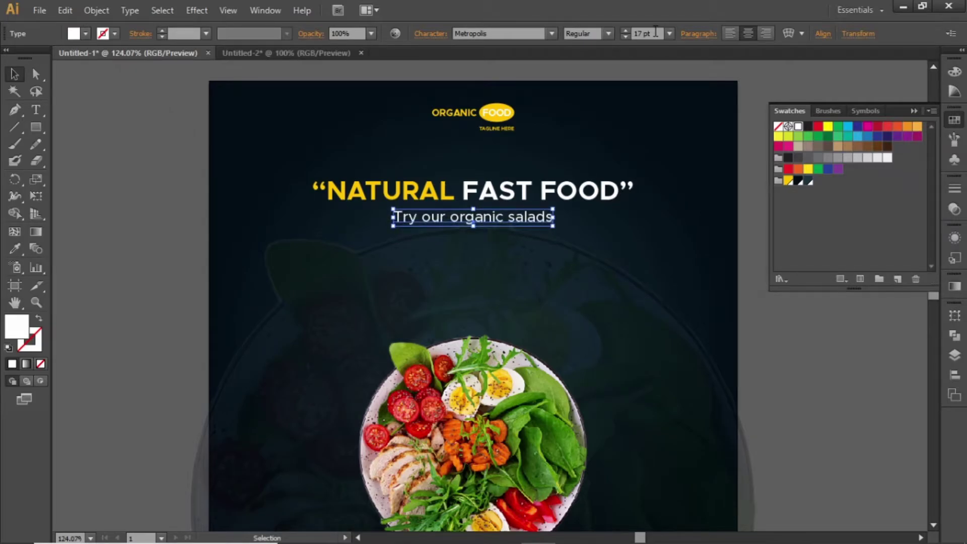
pyautogui.click(769, 85)
# - Draw a wide rectangle below the subtitle and fill it with the yellow swatch
pyautogui.moveTo(624, 243); pyautogui.dragTo(604, 207)
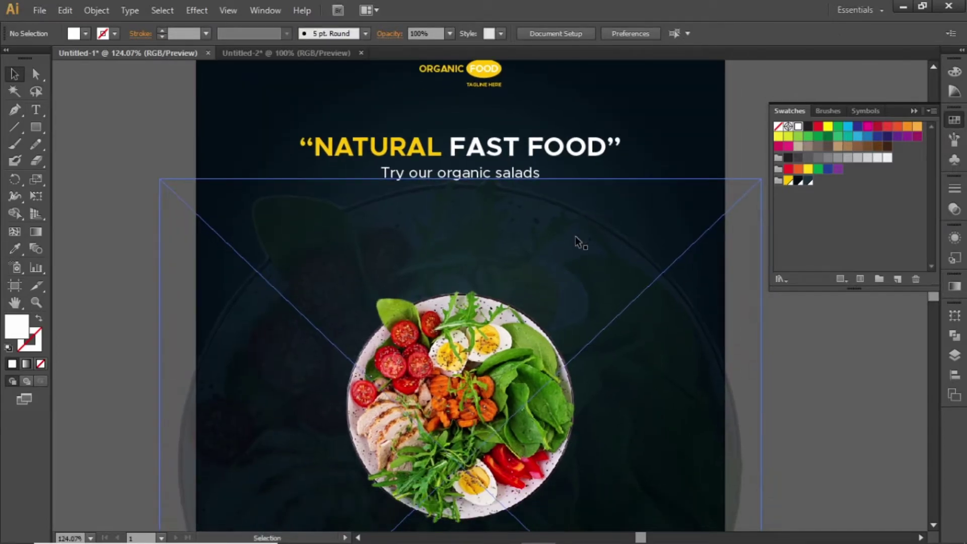
pyautogui.moveTo(464, 233); pyautogui.dragTo(486, 260)
pyautogui.press('z')
pyautogui.moveTo(218, 155); pyautogui.dragTo(736, 376)
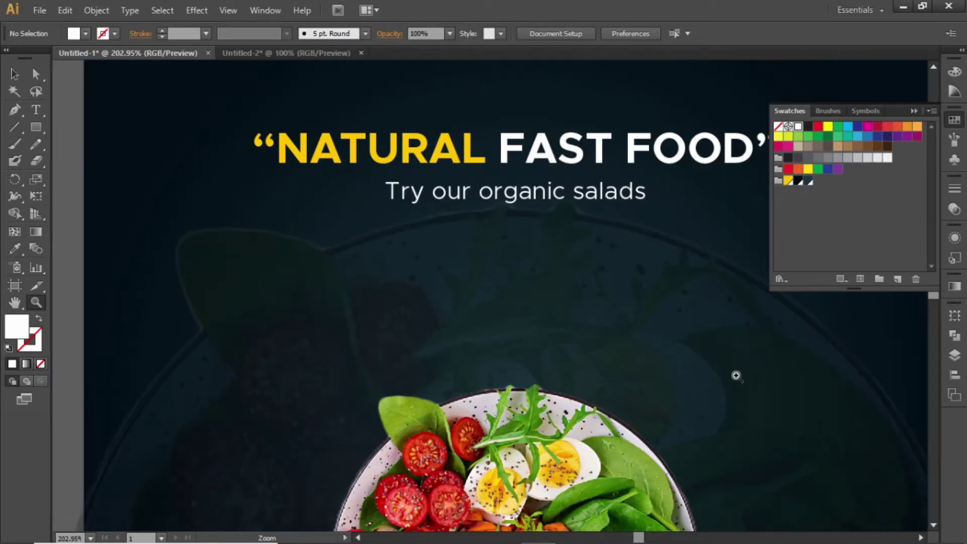
pyautogui.click(32, 125)
pyautogui.moveTo(389, 268); pyautogui.dragTo(551, 300)
pyautogui.press('v')
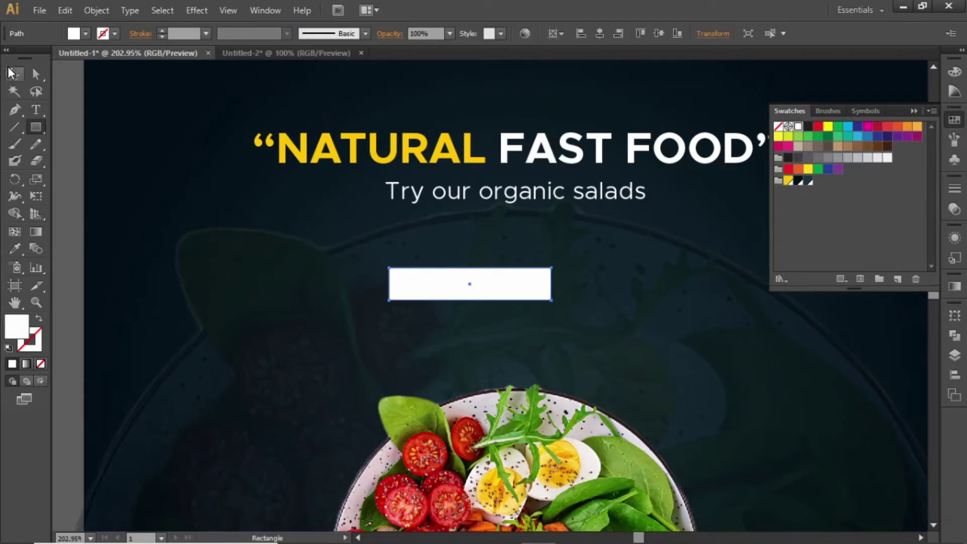
pyautogui.click(788, 181)
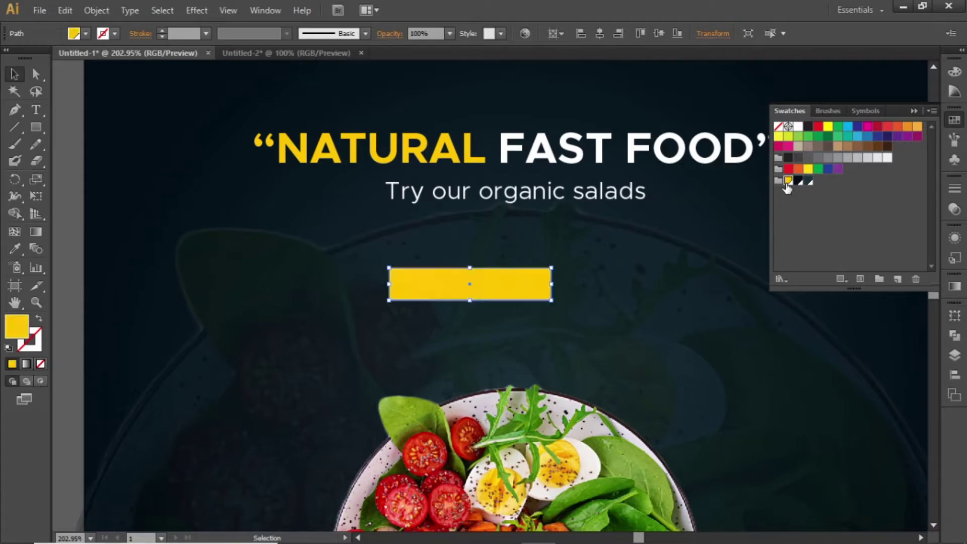
# - Apply the Round Corners effect to the rectangle with a 12 px radius
pyautogui.click(202, 14)
pyautogui.moveTo(286, 171)
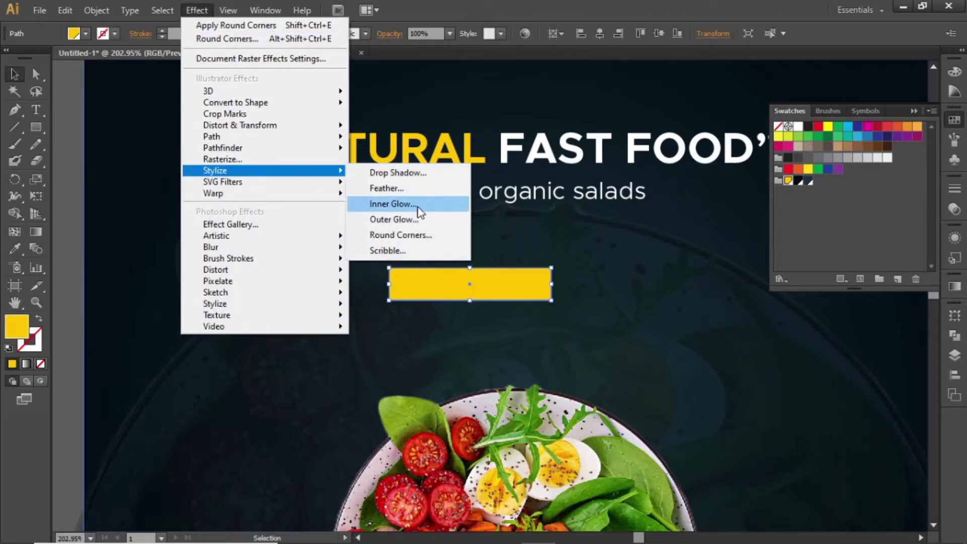
pyautogui.click(428, 235)
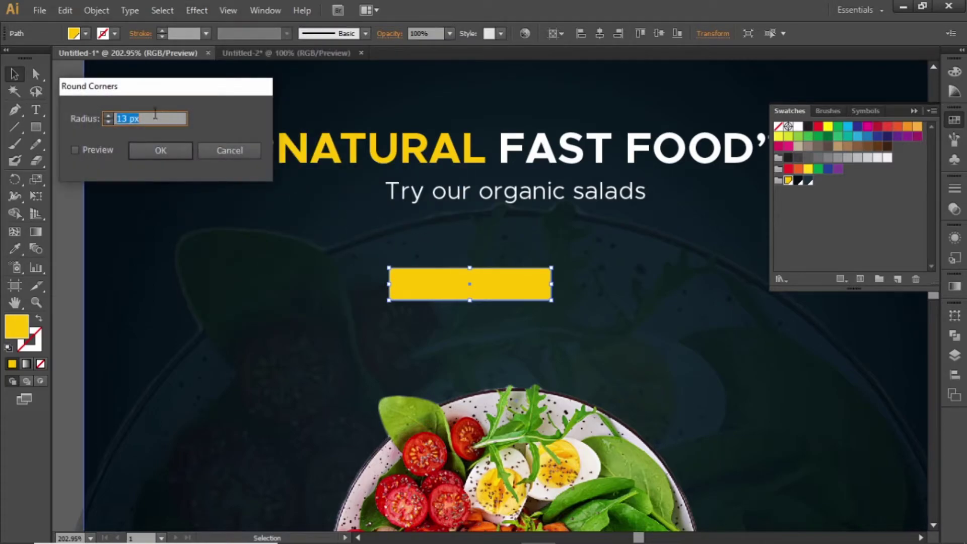
pyautogui.moveTo(145, 90); pyautogui.dragTo(170, 89)
pyautogui.click(110, 150)
pyautogui.click(183, 118)
pyautogui.press('Down')
pyautogui.press('Down')
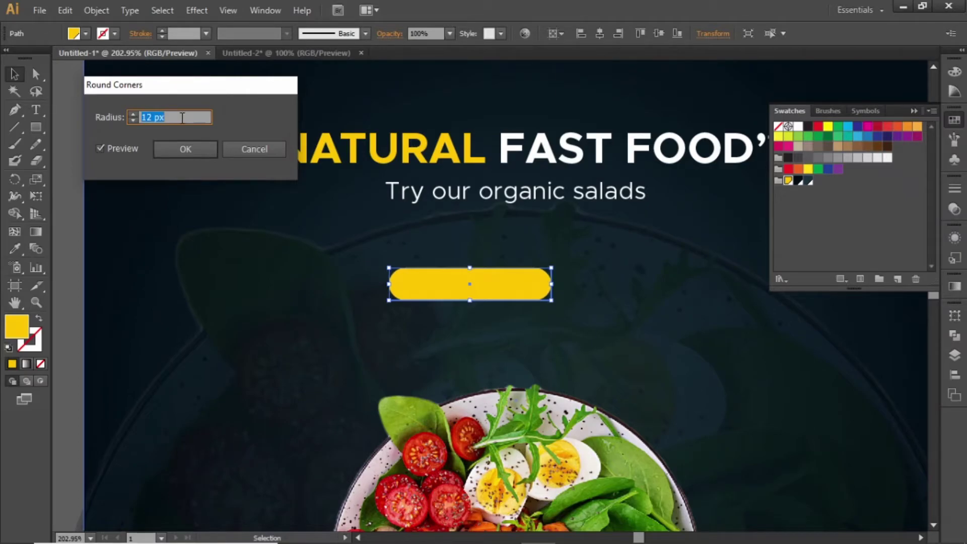
pyautogui.press('Return')
# - Centre the yellow rounded button horizontally on the poster
pyautogui.click(203, 252)
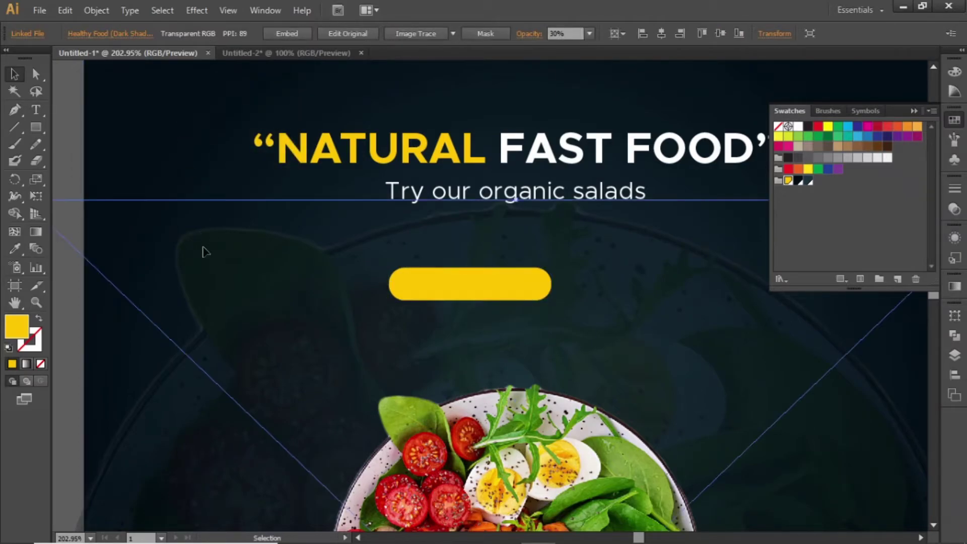
pyautogui.click(460, 296)
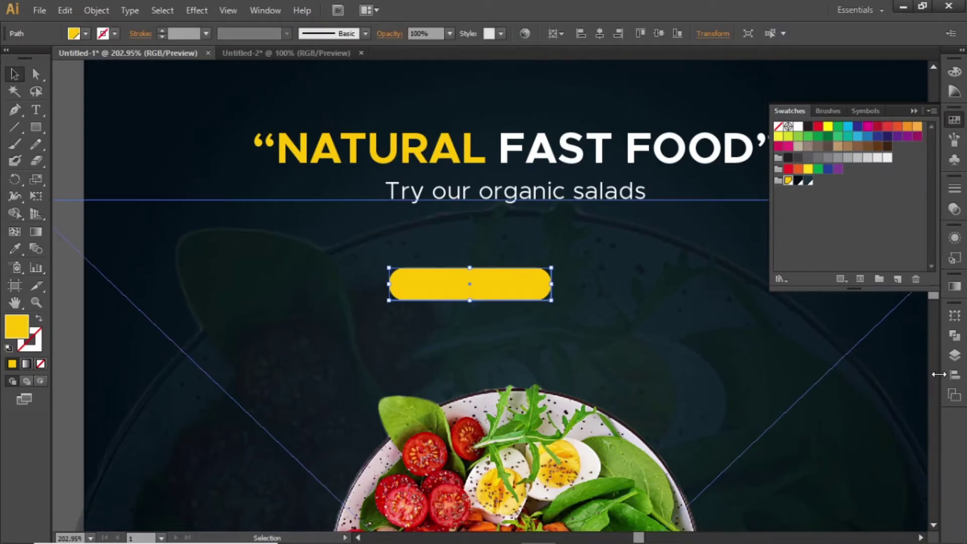
pyautogui.click(955, 375)
pyautogui.click(814, 339)
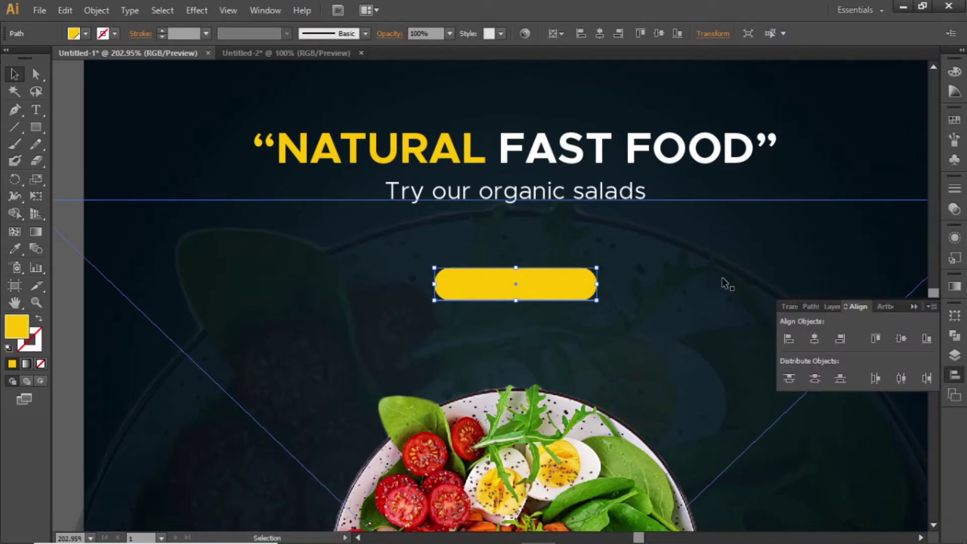
# - Add the text 'CALL NOW' and place it on the yellow button
pyautogui.click(36, 110)
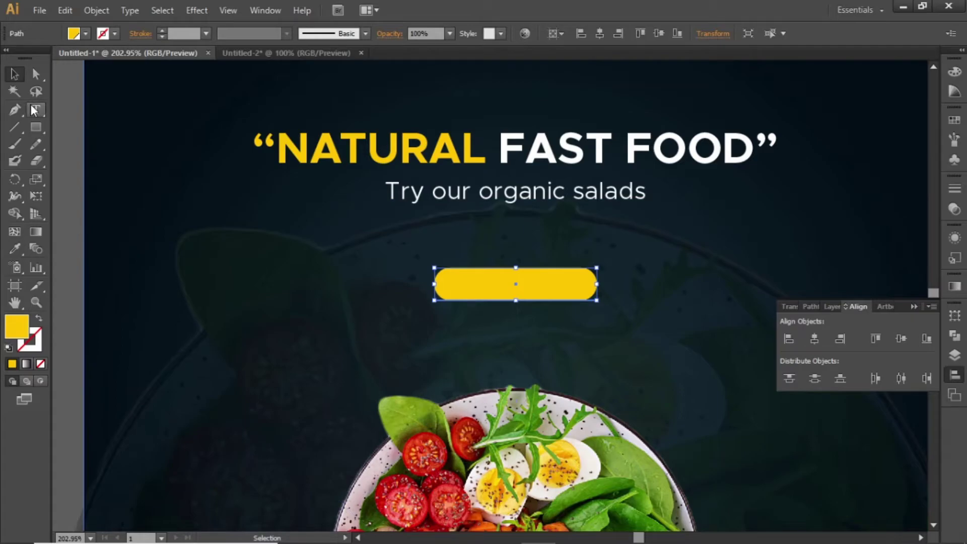
pyautogui.click(473, 286)
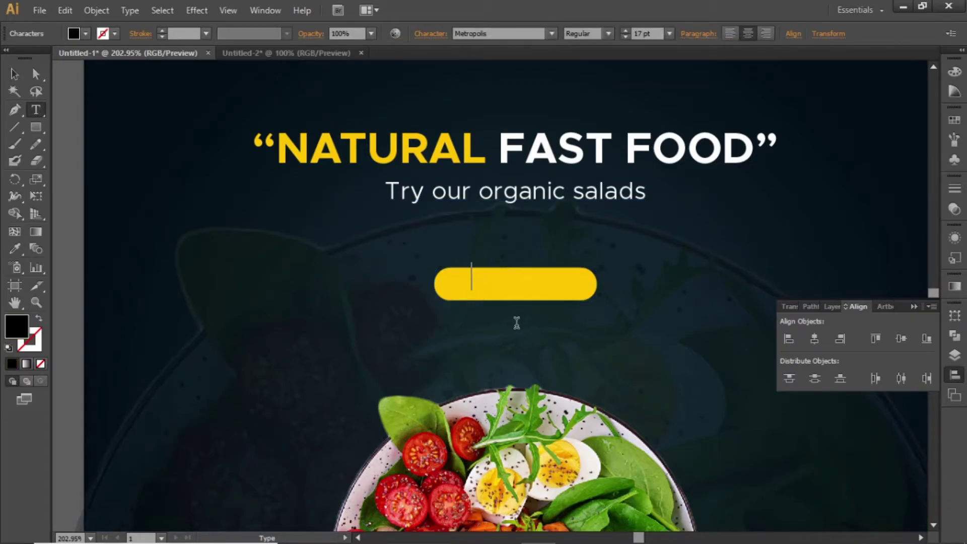
pyautogui.write('CALL NOW')
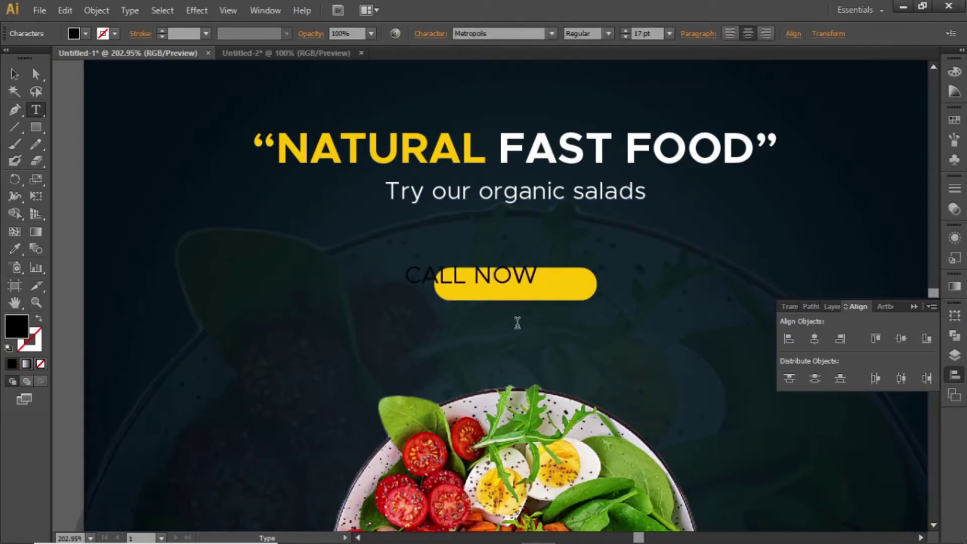
pyautogui.press('Escape')
pyautogui.moveTo(503, 284); pyautogui.dragTo(525, 293)
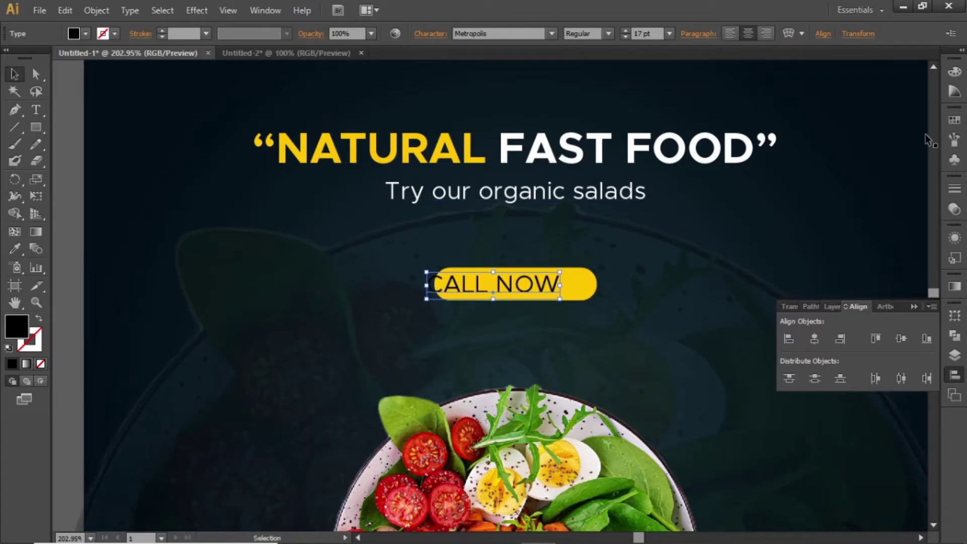
# - Make the CALL NOW text white, Bold, at 14 pt
pyautogui.click(955, 120)
pyautogui.click(800, 127)
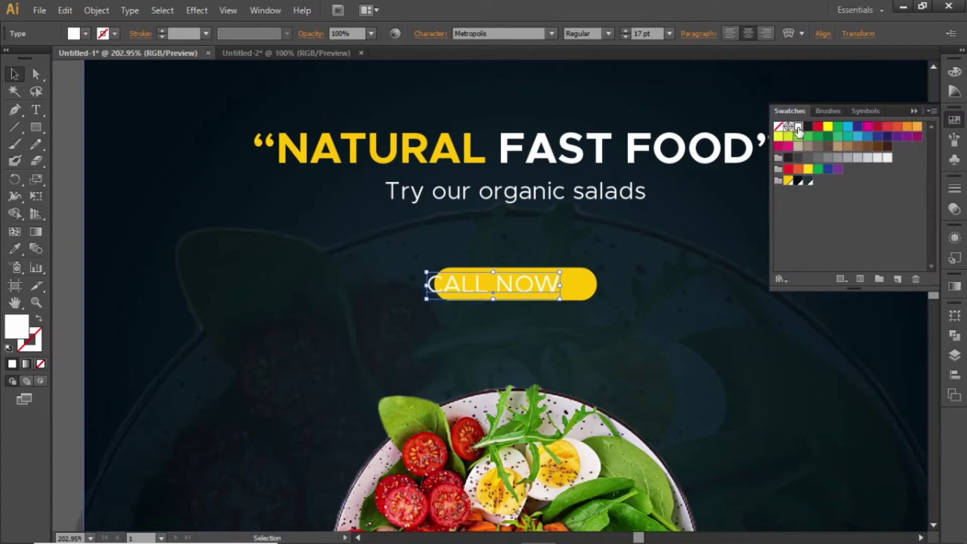
pyautogui.click(607, 33)
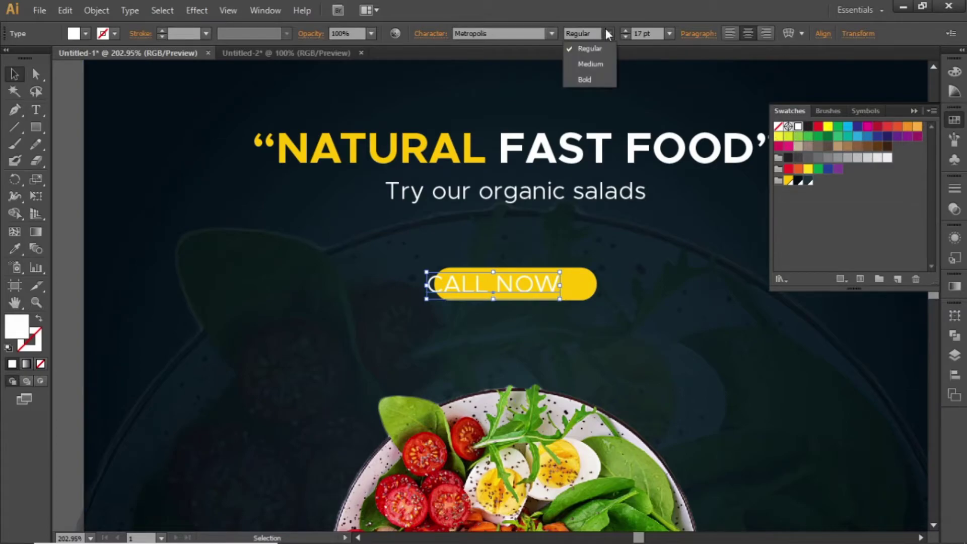
pyautogui.click(587, 81)
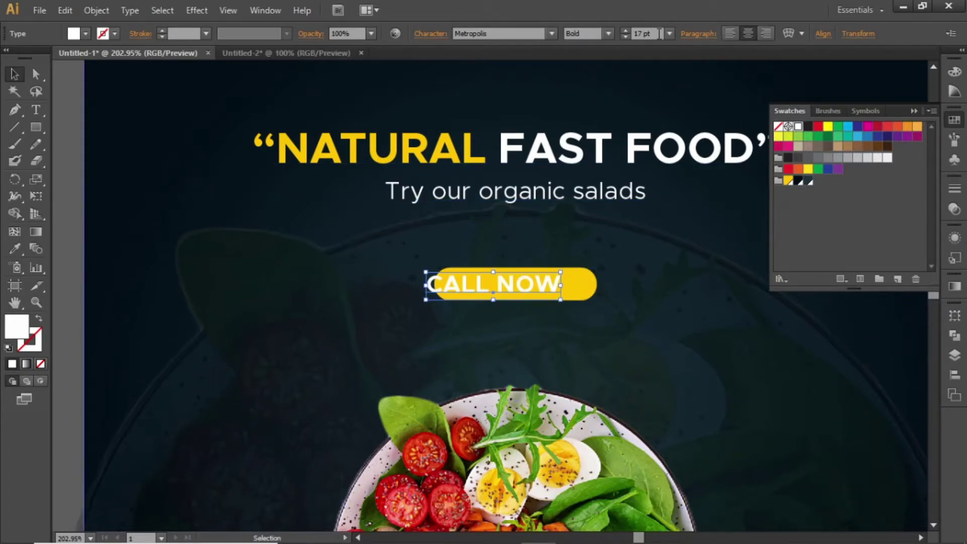
pyautogui.click(660, 34)
pyautogui.press('Down')
pyautogui.press('Down')
pyautogui.press('Down')
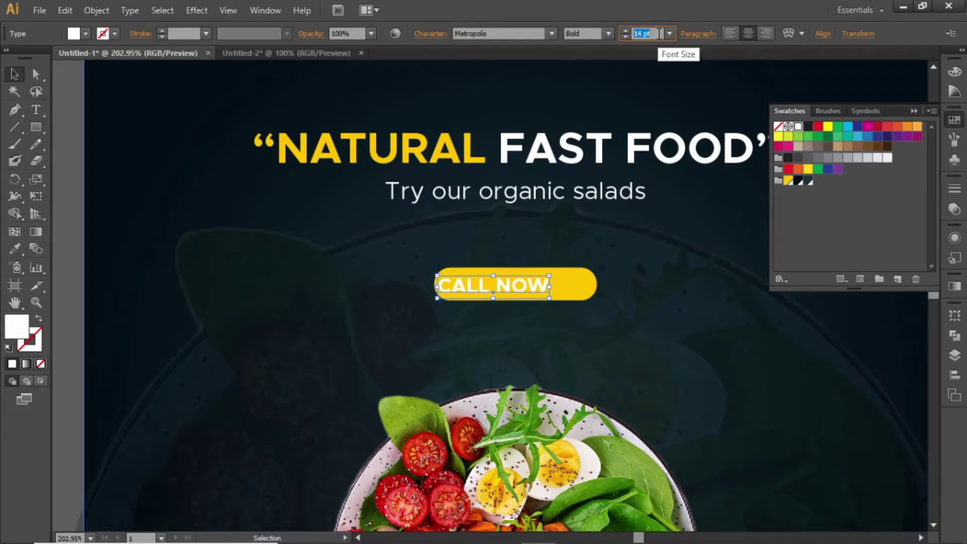
# - Centre CALL NOW horizontally and vertically on the yellow button as key object
pyautogui.keyDown('shift'); pyautogui.click(580, 283); pyautogui.keyUp('shift')
pyautogui.click(580, 278)
pyautogui.click(472, 31)
pyautogui.click(531, 34)
pyautogui.click(536, 149)
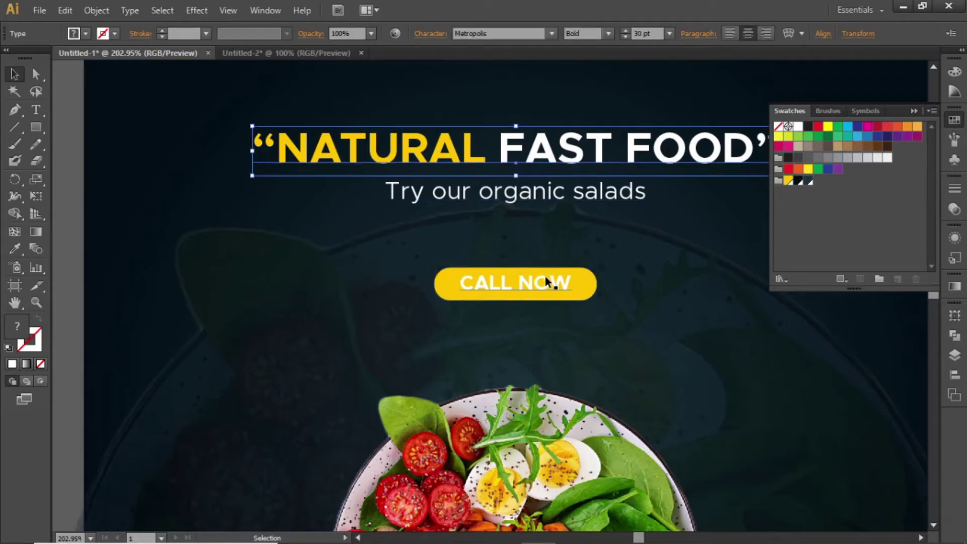
pyautogui.click(544, 273)
# - Copy the CALL NOW text below the button and replace it with the phone number
pyautogui.moveTo(669, 262); pyautogui.dragTo(641, 229)
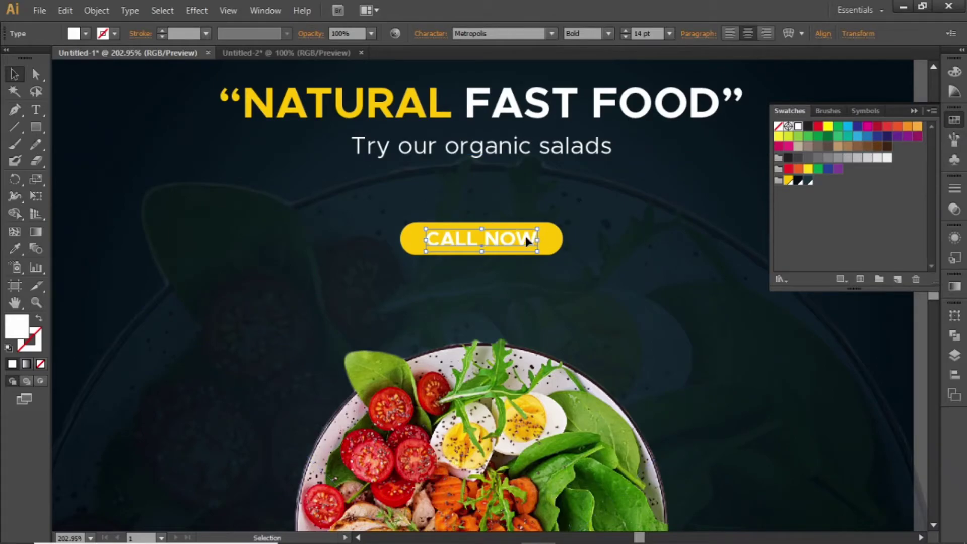
pyautogui.moveTo(526, 236); pyautogui.dragTo(526, 274)
pyautogui.doubleClick(519, 276)
pyautogui.hotkey('ctrl', 'a')
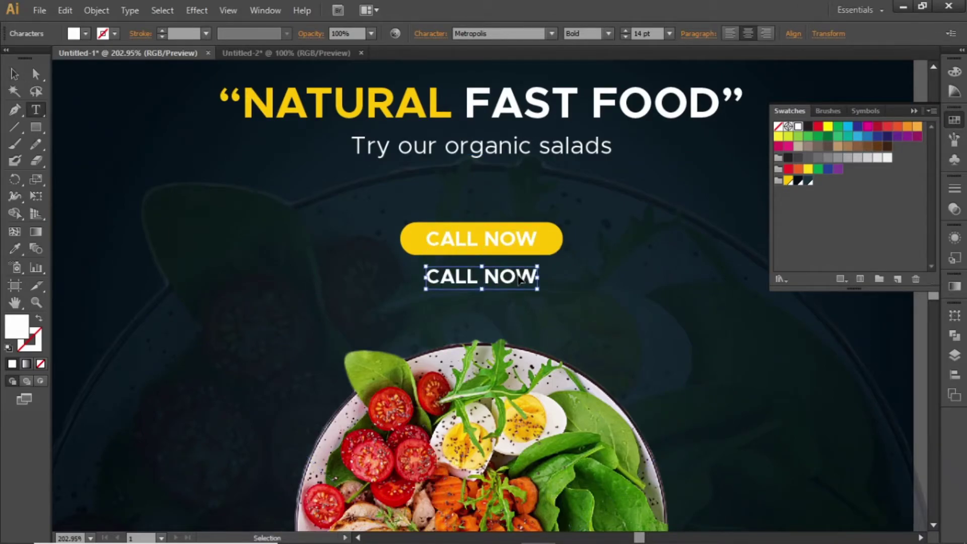
pyautogui.write('+001')
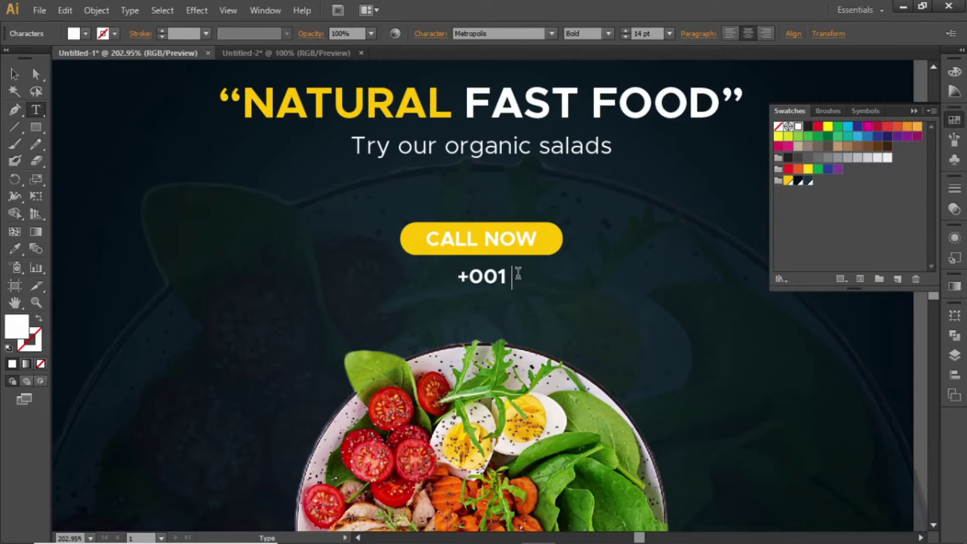
pyautogui.write('23-4567-8910')
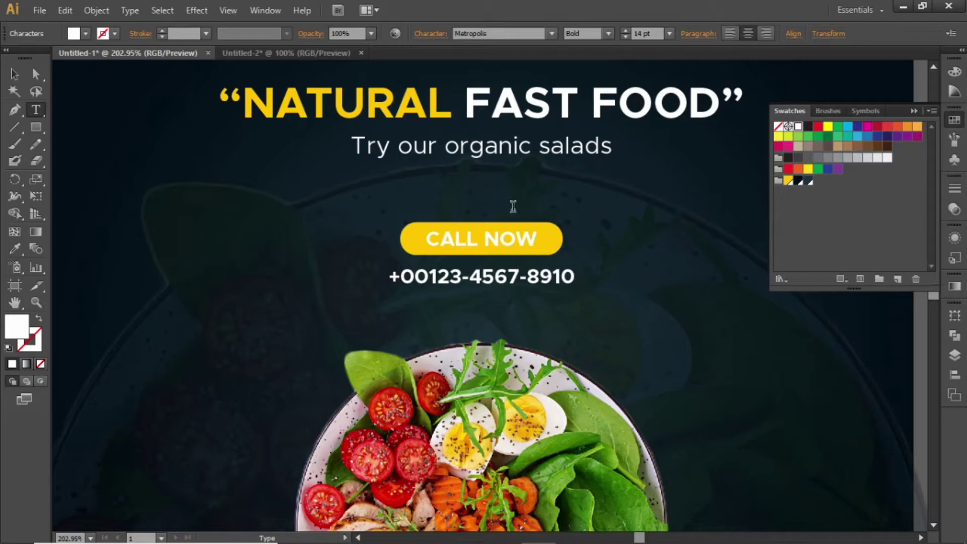
pyautogui.press('Escape')
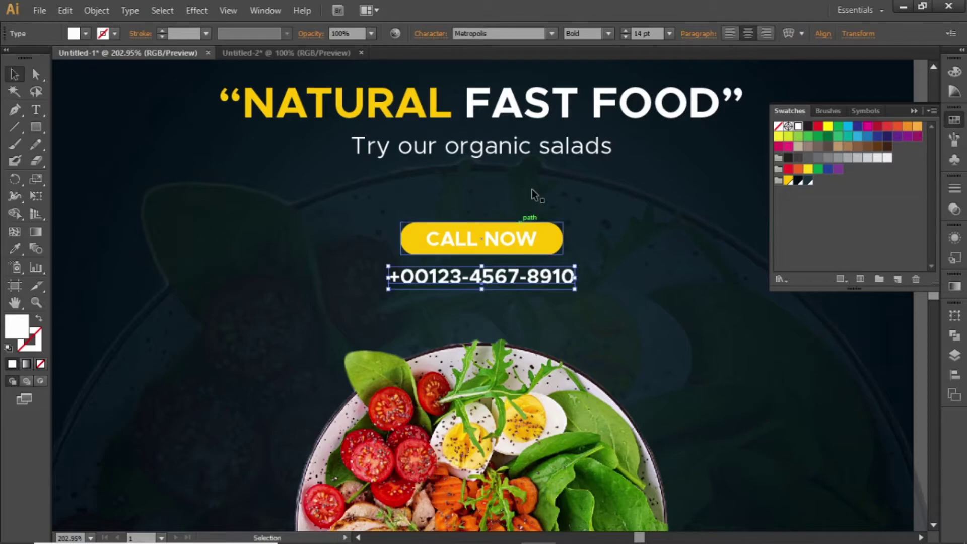
# - Set the phone number to Medium weight at 13 pt, then view at 100%
pyautogui.click(610, 34)
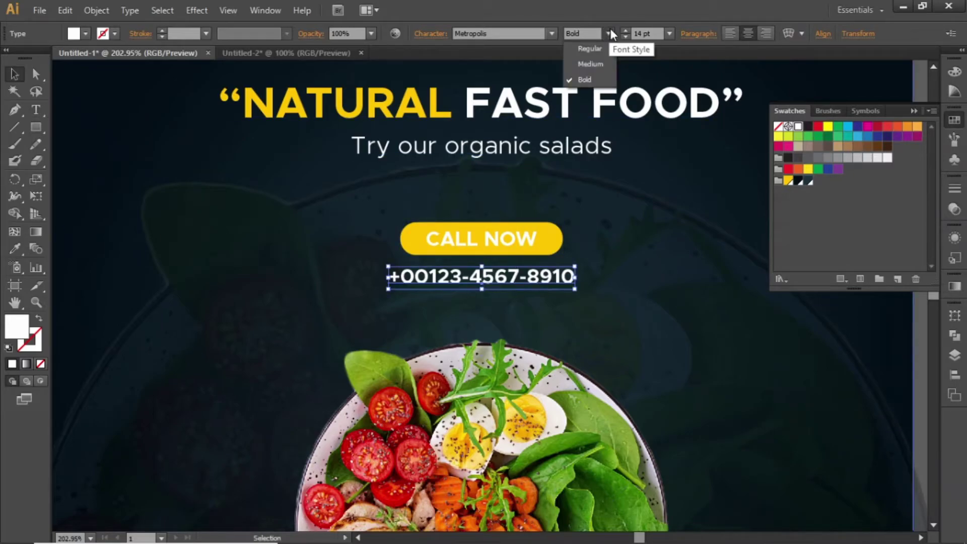
pyautogui.click(597, 58)
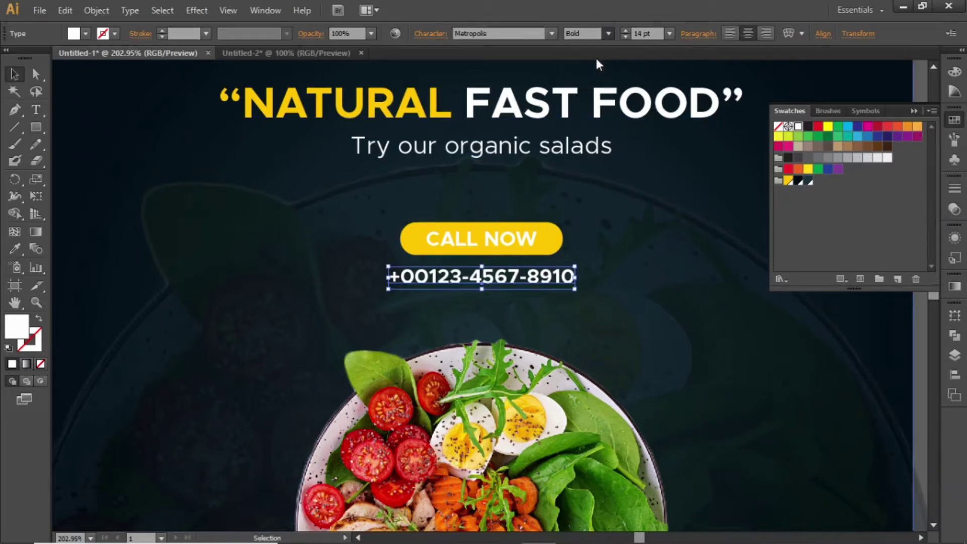
pyautogui.click(653, 33)
pyautogui.press('Down')
pyautogui.press('Return')
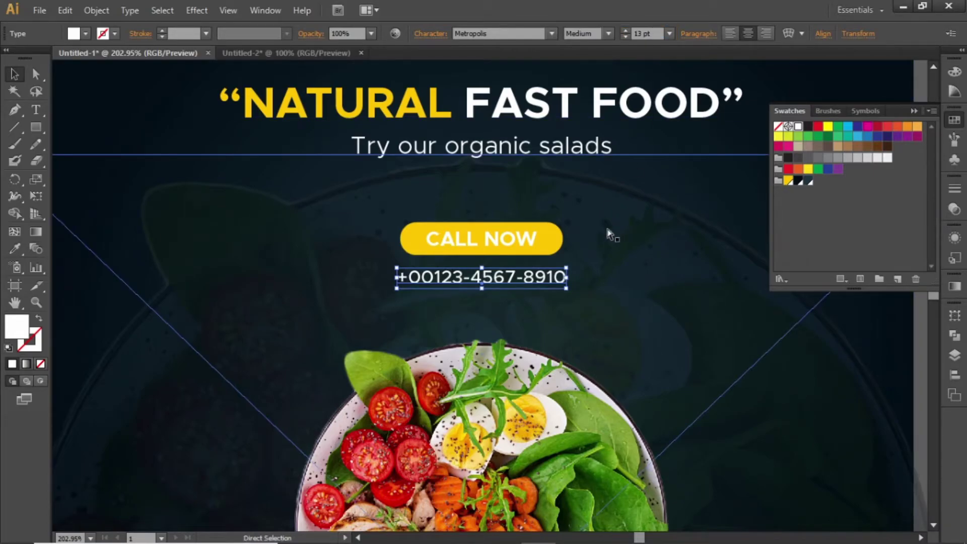
pyautogui.hotkey('ctrl', '1')
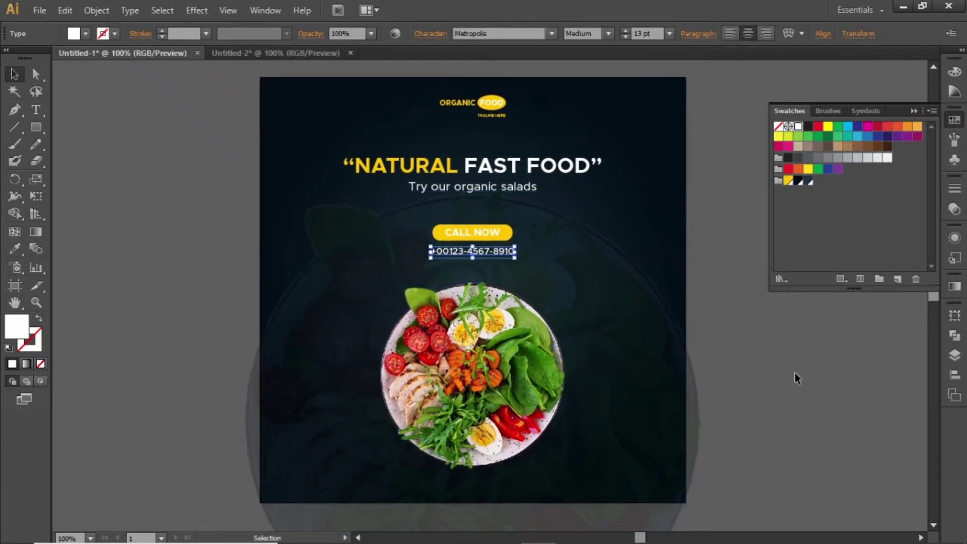
# - Nudge the CALL NOW button and phone number down together
pyautogui.click(793, 376)
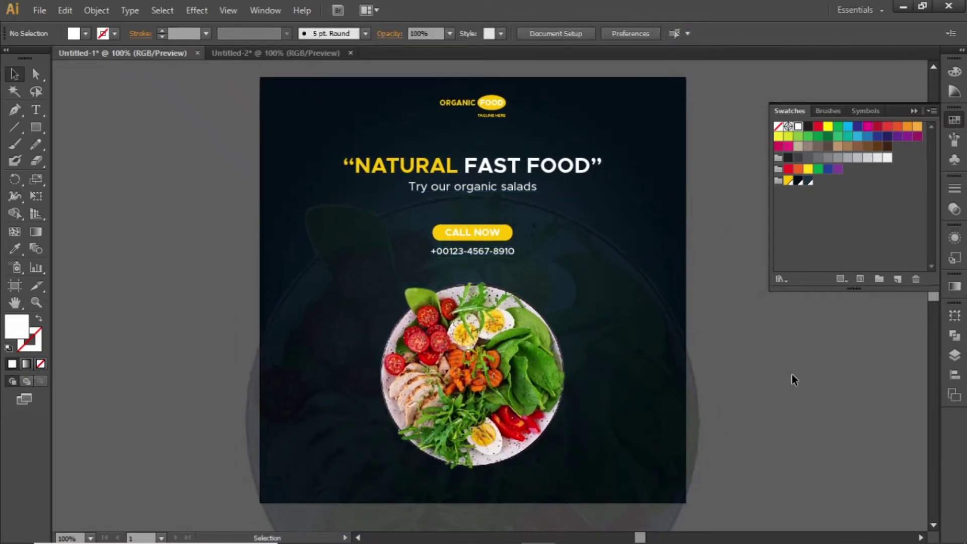
pyautogui.click(506, 250)
pyautogui.keyDown('shift'); pyautogui.click(494, 236); pyautogui.keyUp('shift')
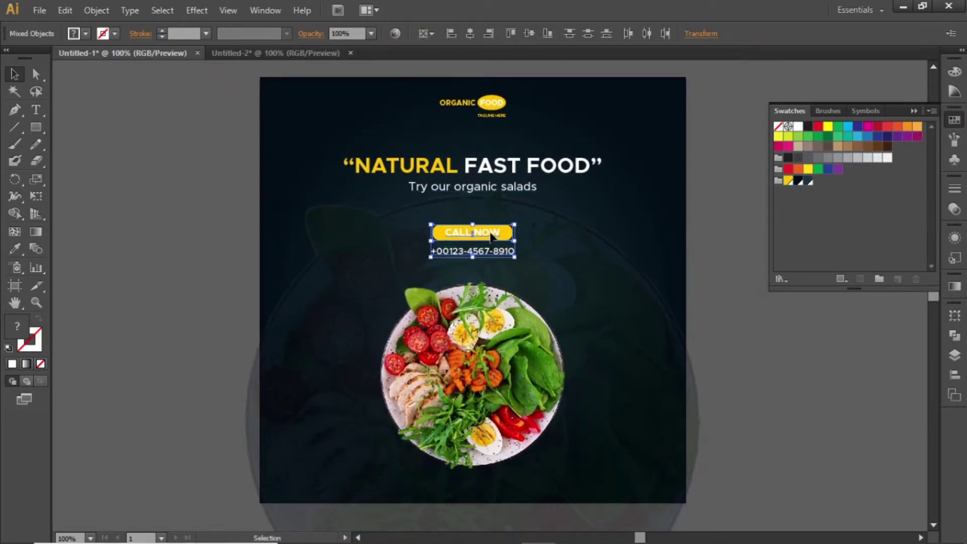
pyautogui.press('Down')
pyautogui.press('Down')
pyautogui.press('Down')
pyautogui.press('Down')
pyautogui.press('Down')
pyautogui.press('Down')
pyautogui.press('Down')
pyautogui.press('Down')
pyautogui.press('Down')
pyautogui.press('Down')
pyautogui.press('Down')
pyautogui.press('Down')
pyautogui.press('Down')
pyautogui.press('Down')
pyautogui.press('Down')
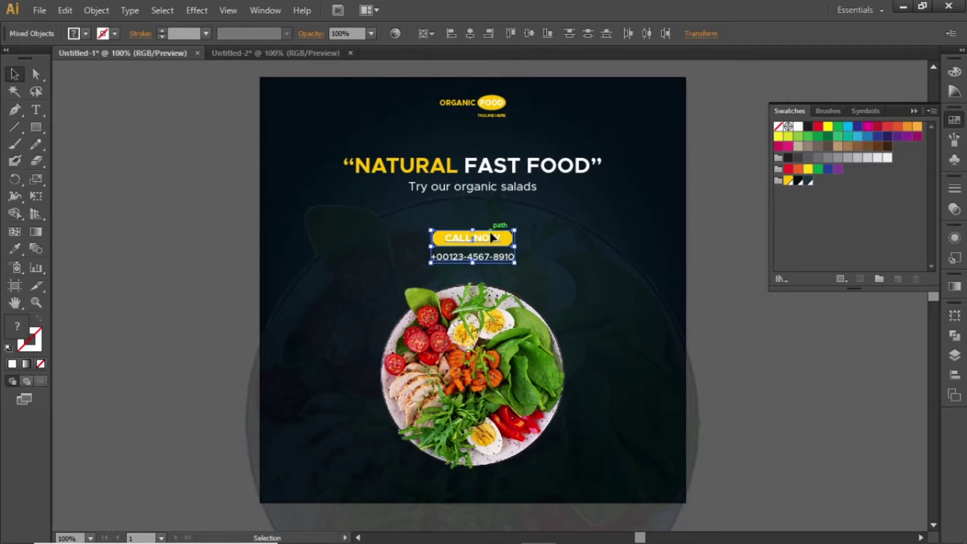
pyautogui.click(787, 360)
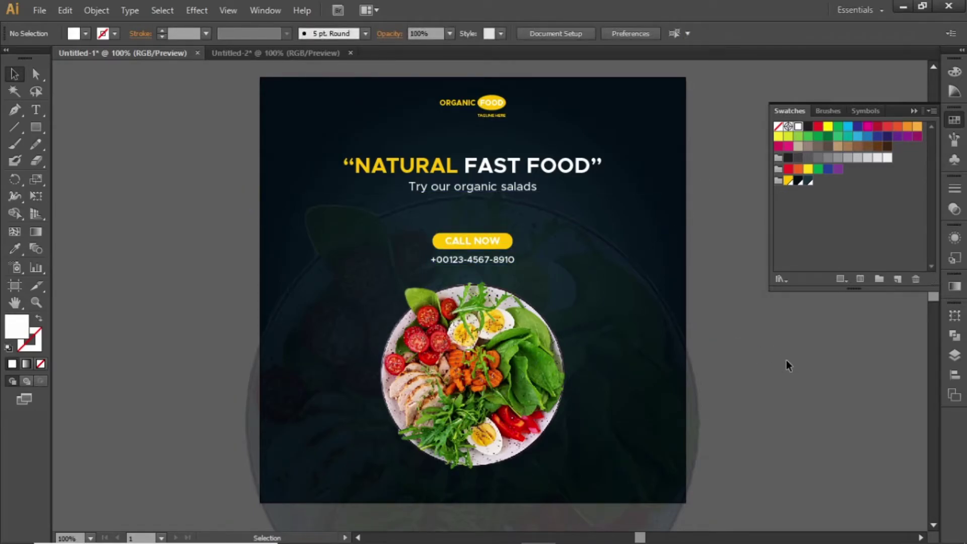
# - Move the headline and subtitle slightly down for better spacing
pyautogui.click(521, 190)
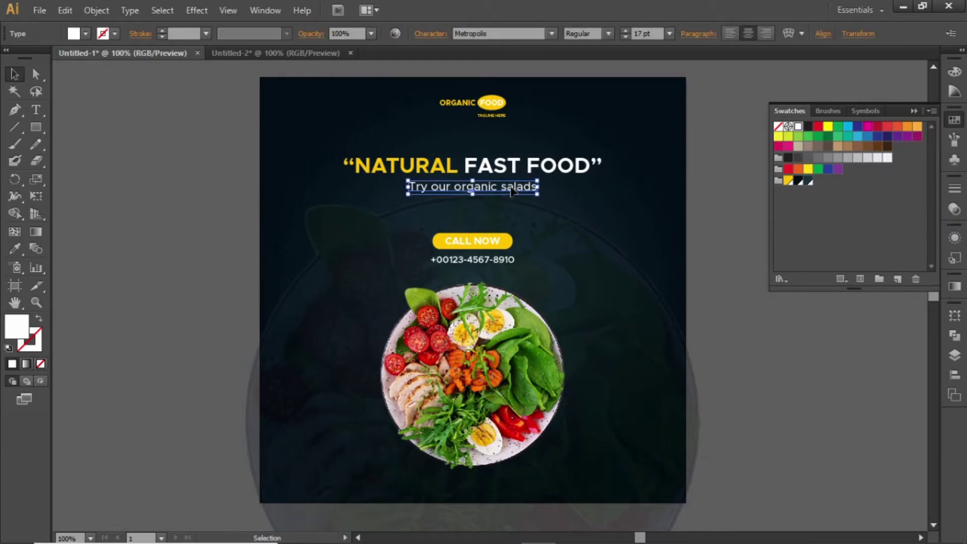
pyautogui.keyDown('shift'); pyautogui.click(519, 168); pyautogui.keyUp('shift')
pyautogui.moveTo(514, 164); pyautogui.dragTo(514, 172)
pyautogui.hotkey('ctrl', 'z')
pyautogui.hotkey('ctrl', 'shift', 'z')
pyautogui.hotkey('ctrl', 'z')
pyautogui.hotkey('ctrl', 'shift', 'z')
pyautogui.hotkey('ctrl', 'z')
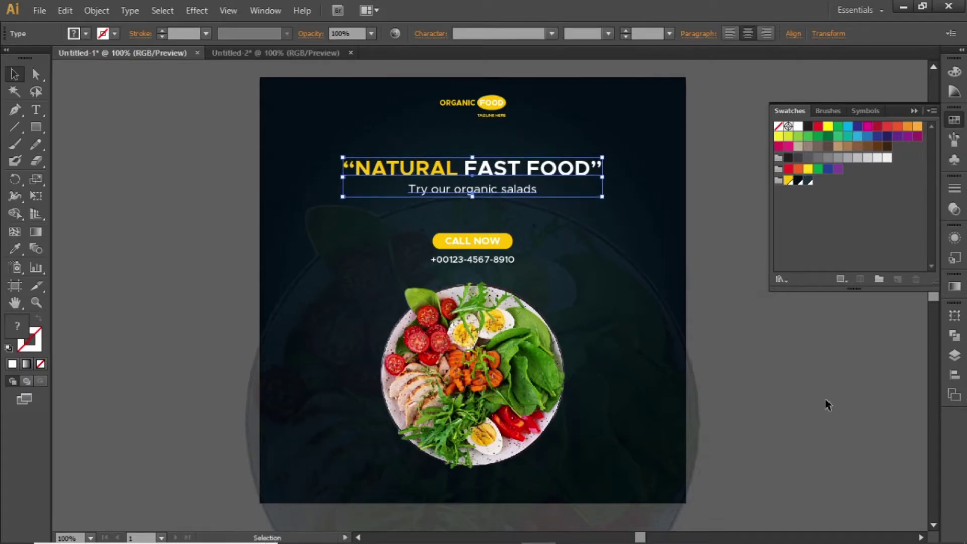
pyautogui.click(826, 401)
pyautogui.press('space')
pyautogui.moveTo(644, 334); pyautogui.dragTo(656, 278)
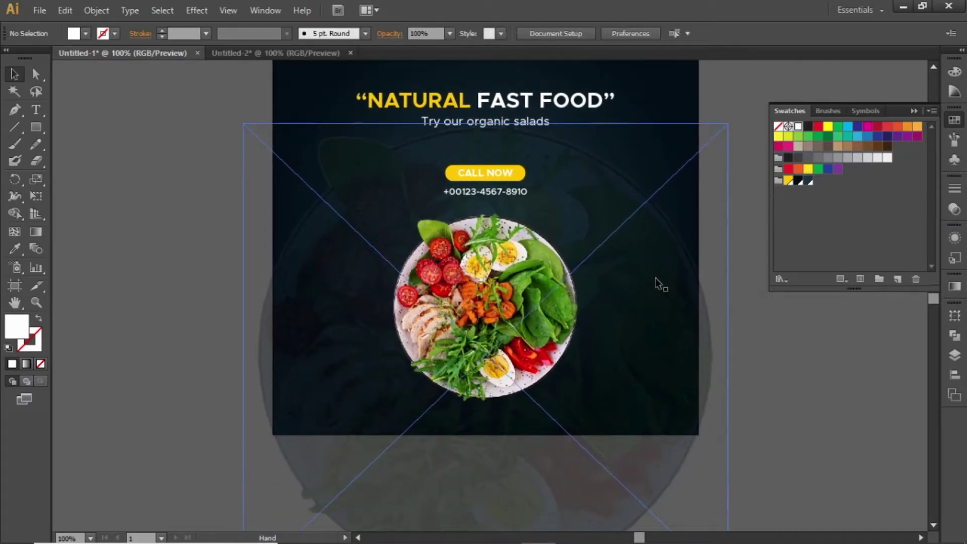
pyautogui.click(490, 194)
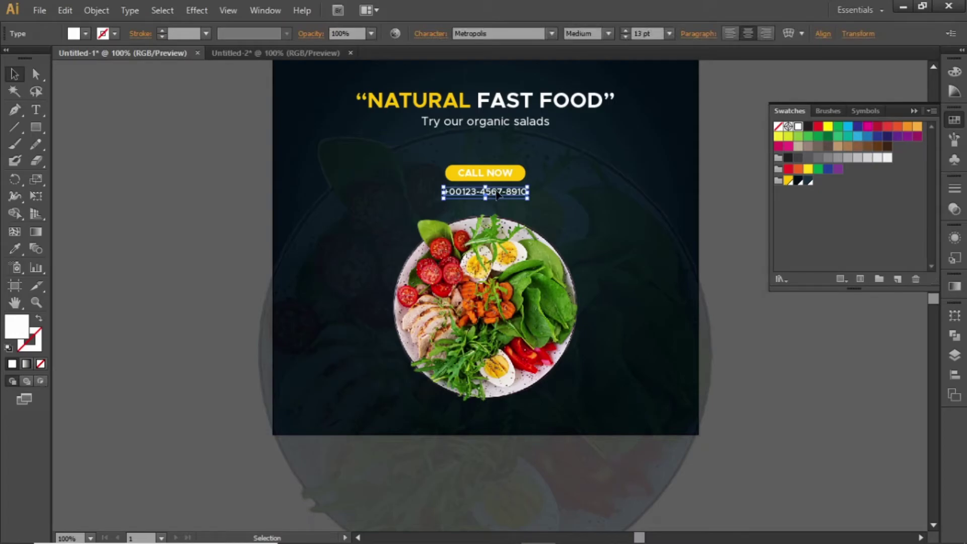
pyautogui.moveTo(500, 195); pyautogui.dragTo(491, 416)
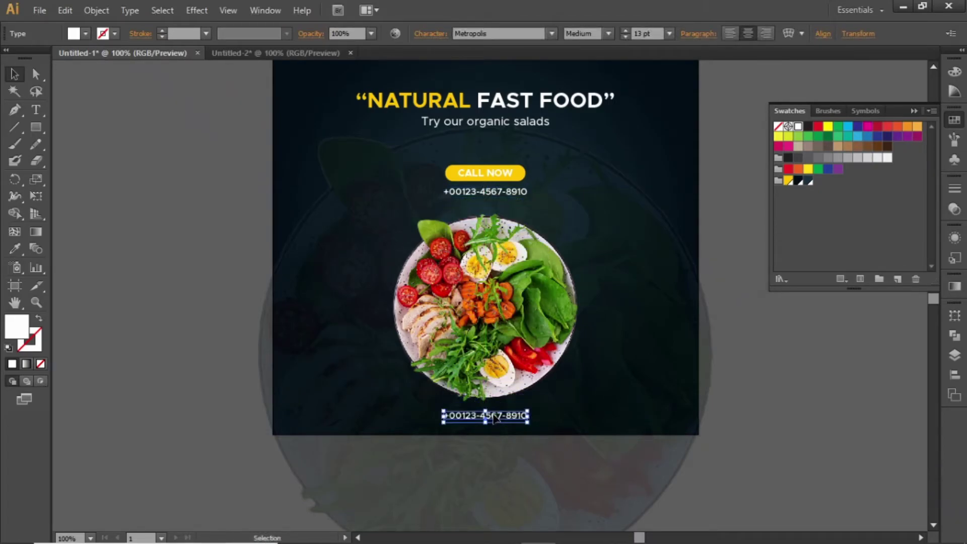
pyautogui.doubleClick(492, 416)
pyautogui.hotkey('ctrl', 'a')
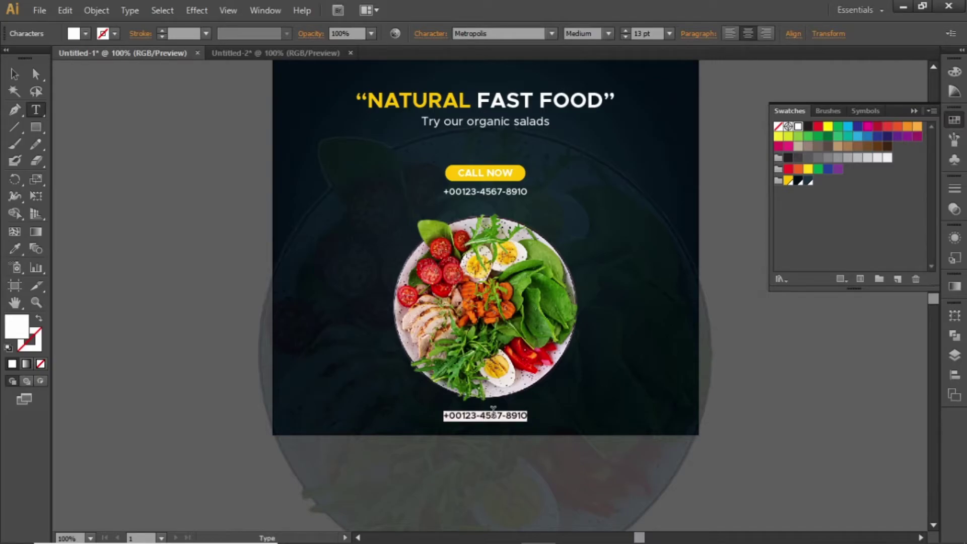
pyautogui.write('www.websitelink.com')
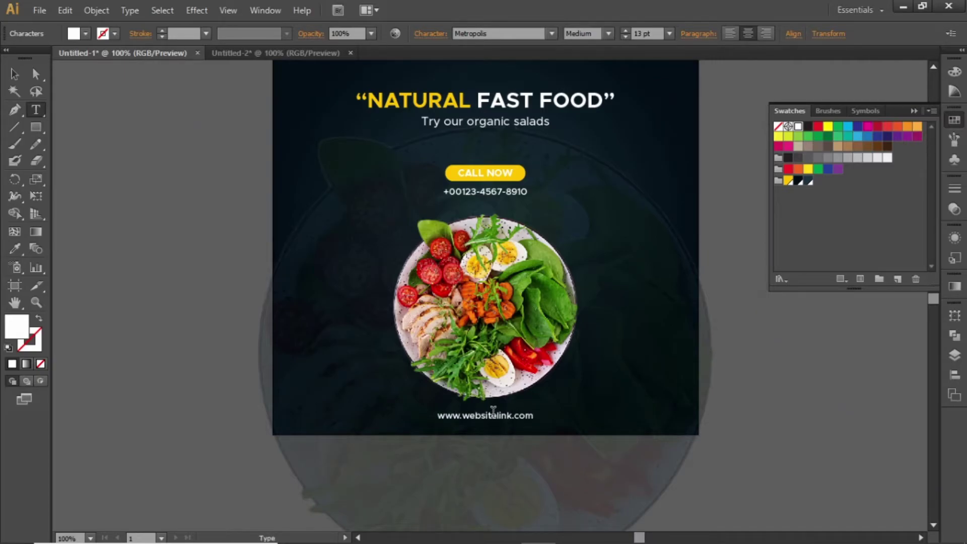
pyautogui.press('Escape')
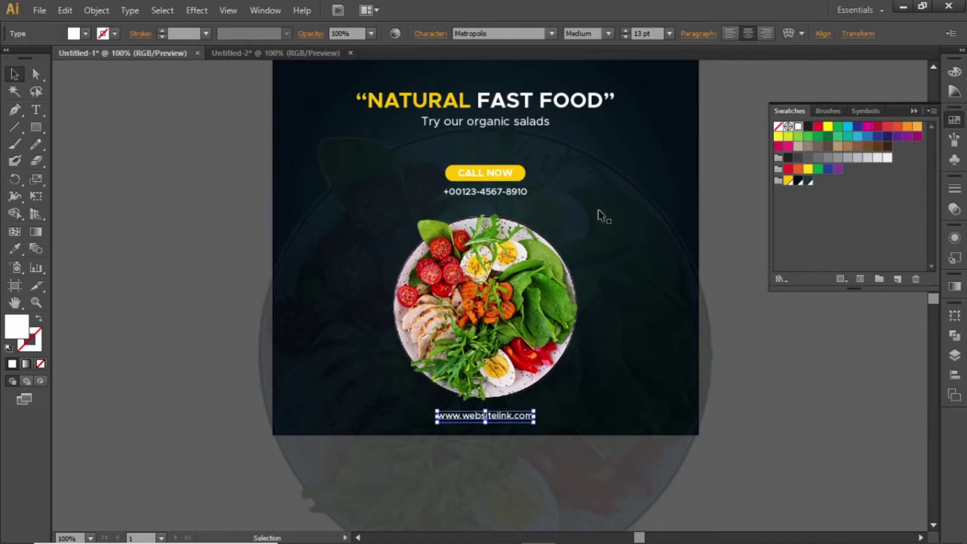
# - Set the web address text to 14 pt
pyautogui.click(651, 34)
pyautogui.press('Up')
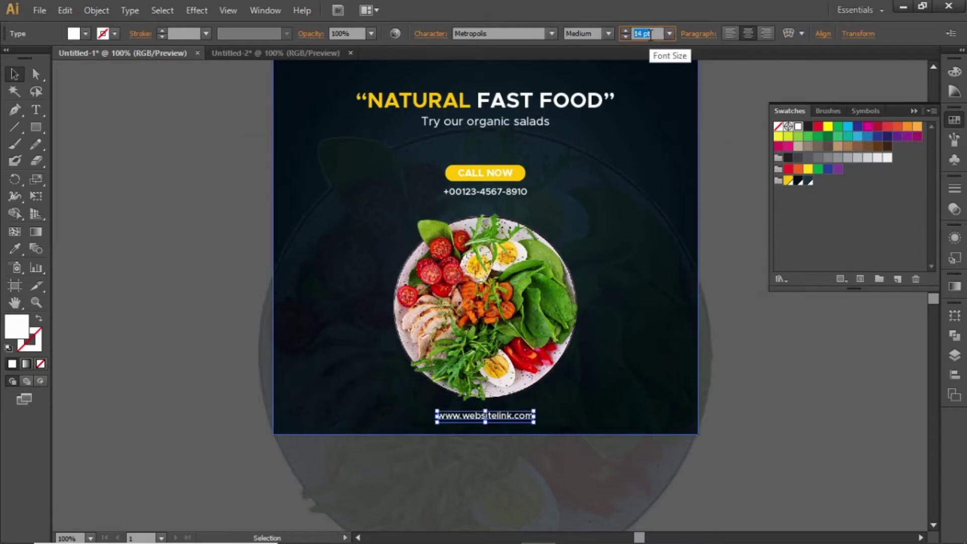
pyautogui.click(650, 34)
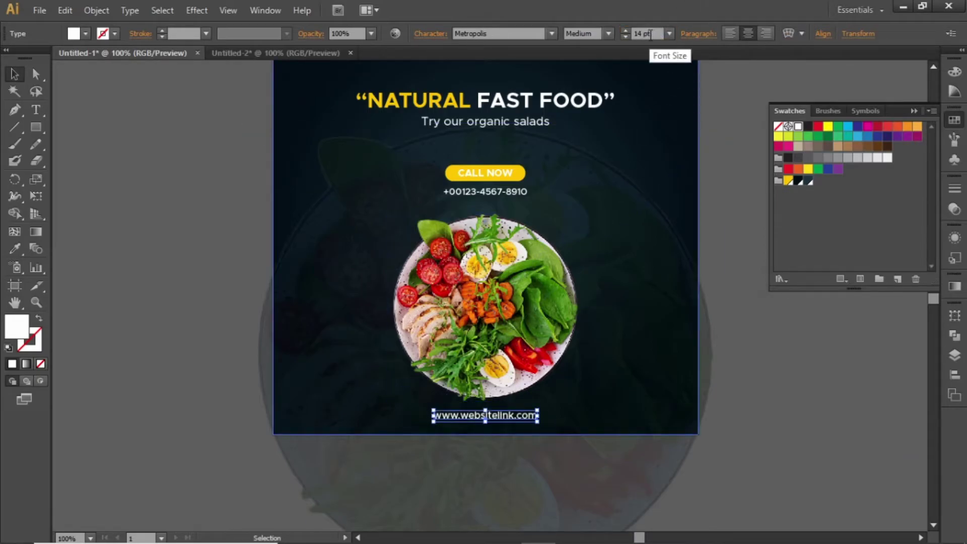
pyautogui.click(813, 382)
# - Move the salad bowl image up slightly
pyautogui.click(462, 285)
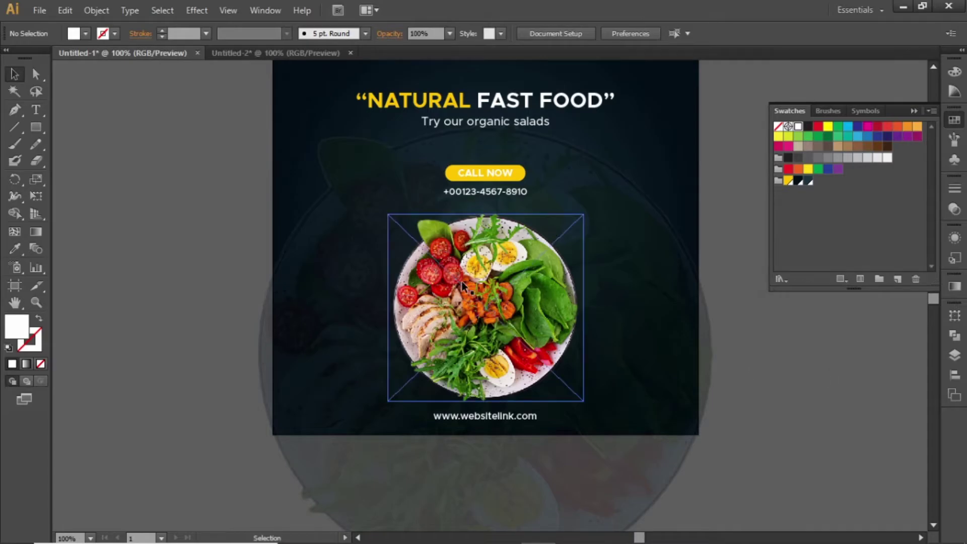
pyautogui.moveTo(473, 284); pyautogui.dragTo(474, 279)
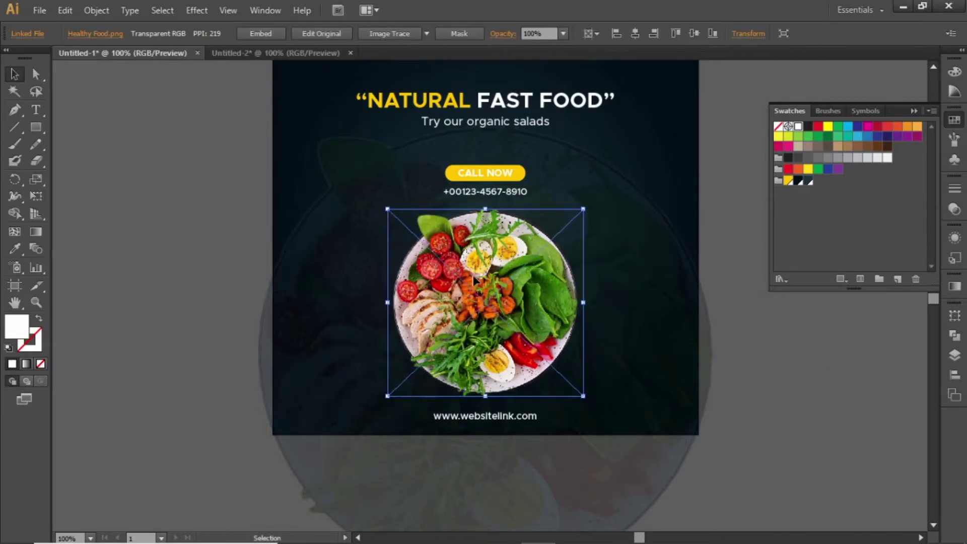
pyautogui.click(788, 338)
# - Zoom in on the lower poster beside the bowl and hide the guides
pyautogui.press('z')
pyautogui.moveTo(285, 197); pyautogui.dragTo(600, 454)
pyautogui.press('v')
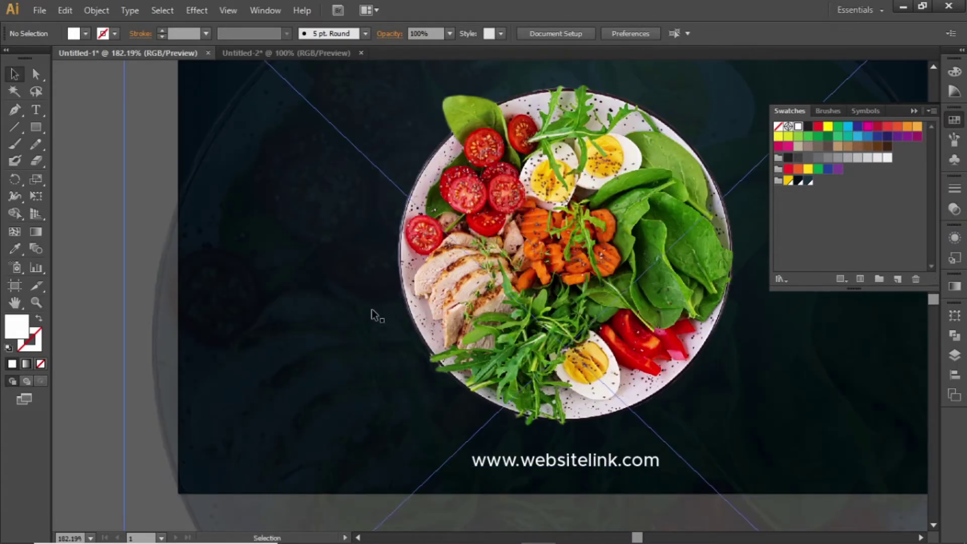
pyautogui.moveTo(334, 204); pyautogui.dragTo(375, 249)
pyautogui.hotkey('ctrl', ';')
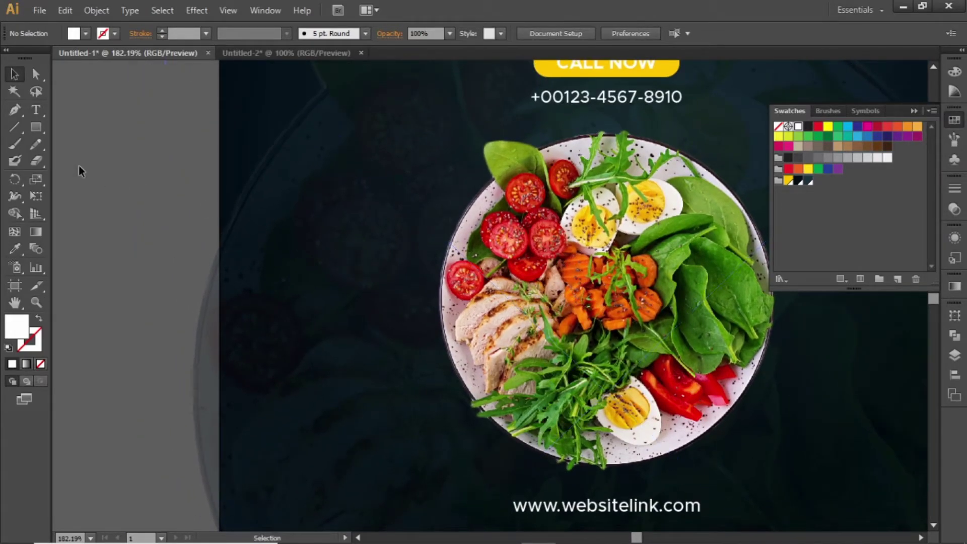
pyautogui.click(12, 112)
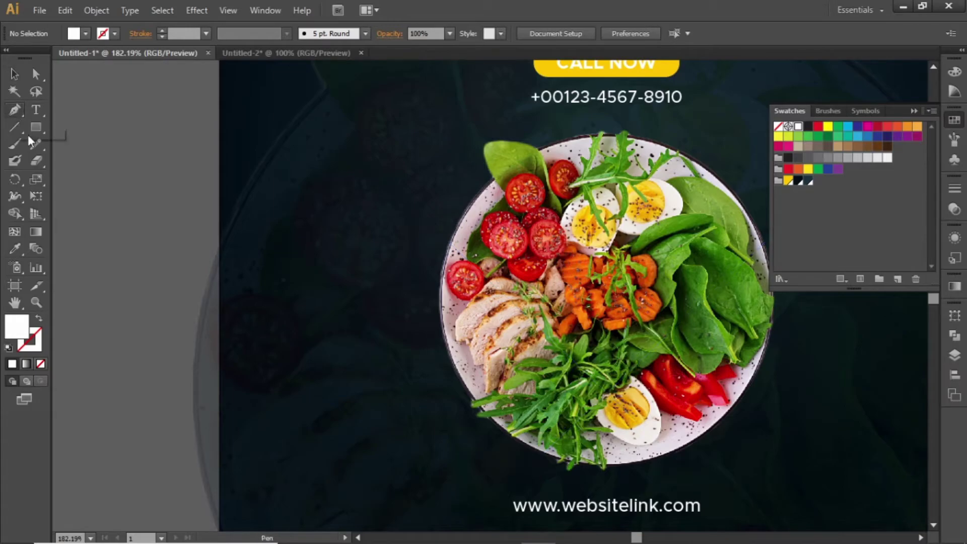
# - Draw a two-point curved path with the Pen tool left of the bowl
pyautogui.click(326, 393)
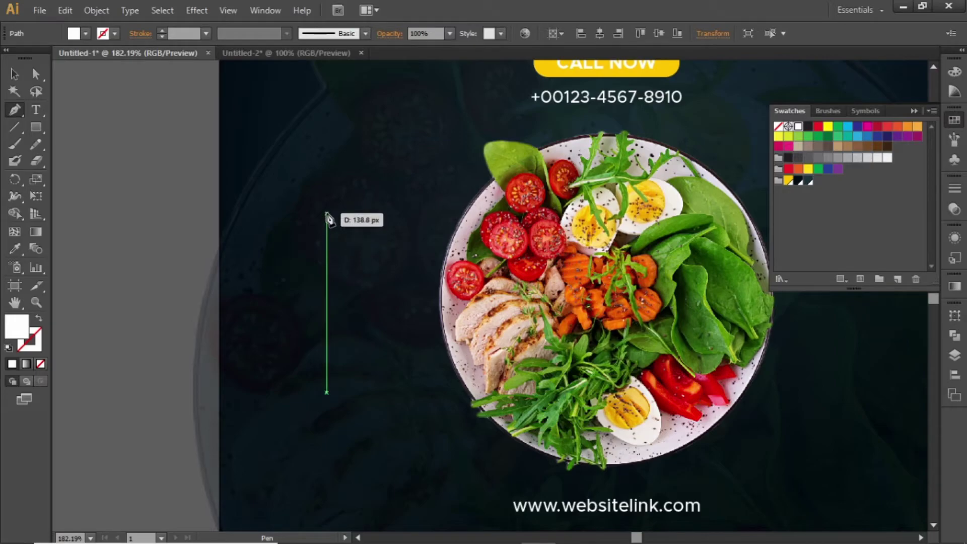
pyautogui.moveTo(326, 216); pyautogui.dragTo(373, 132)
pyautogui.press('v')
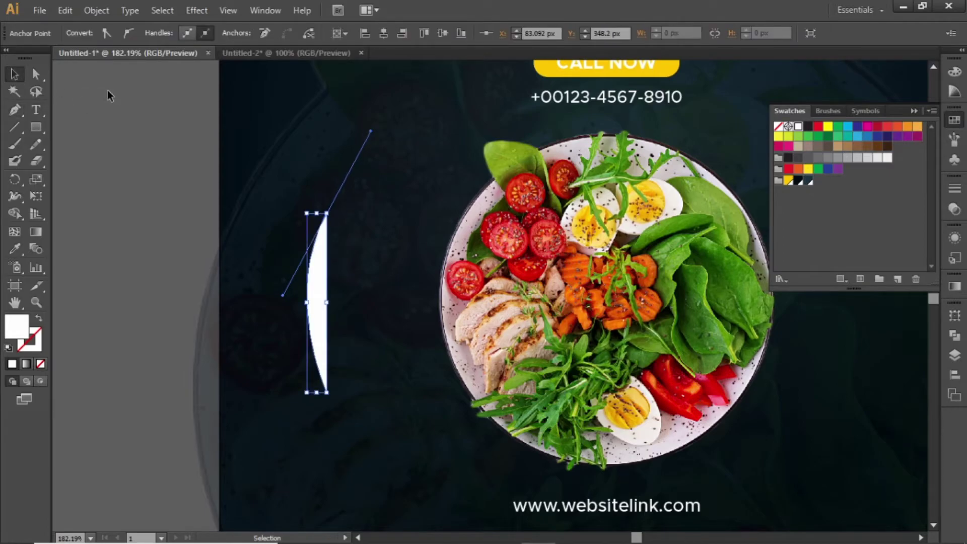
pyautogui.click(290, 270)
# - Swap the curve's white fill to a white stroke and zoom in on its top
pyautogui.click(319, 274)
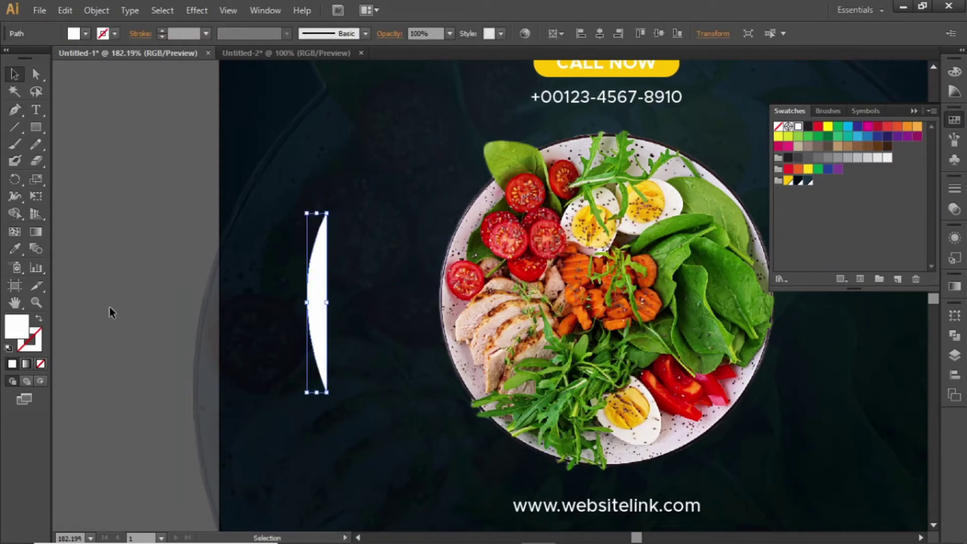
pyautogui.click(38, 321)
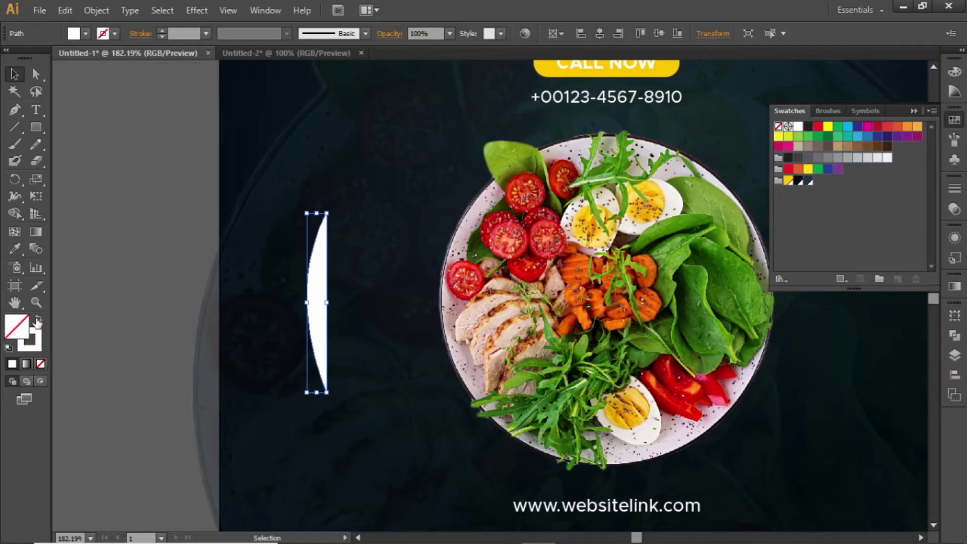
pyautogui.click(144, 243)
pyautogui.press('z')
pyautogui.moveTo(243, 183); pyautogui.dragTo(460, 301)
pyautogui.press('b')
pyautogui.press('v')
pyautogui.scroll(2, 443, 297)
pyautogui.hscroll(-1, 428, 293)
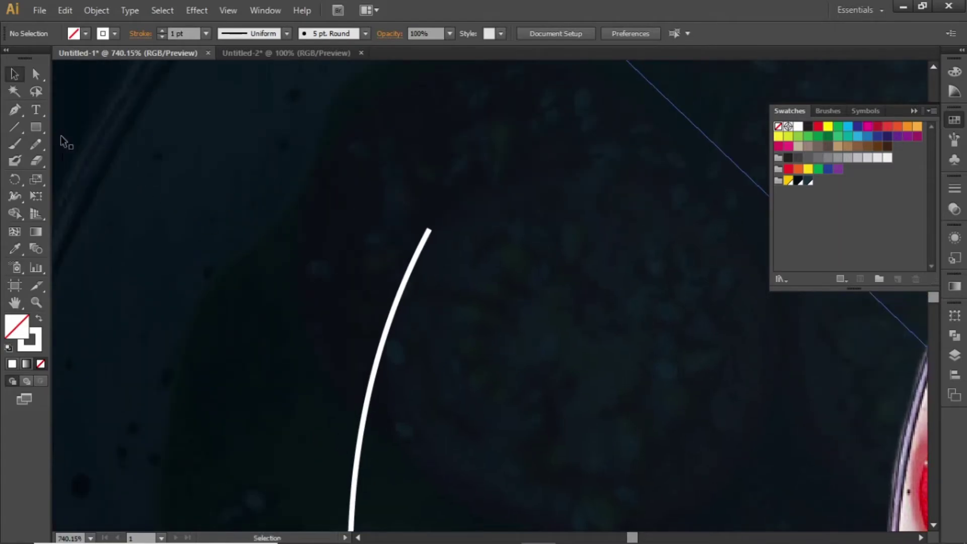
# - Draw a three-point chevron arrowhead with the Pen tool
pyautogui.click(18, 113)
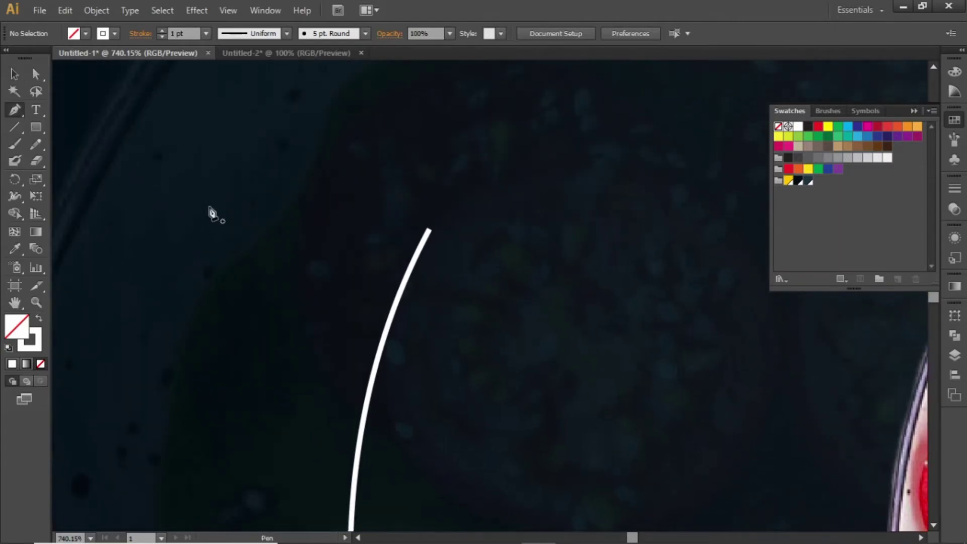
pyautogui.click(303, 279)
pyautogui.click(451, 180)
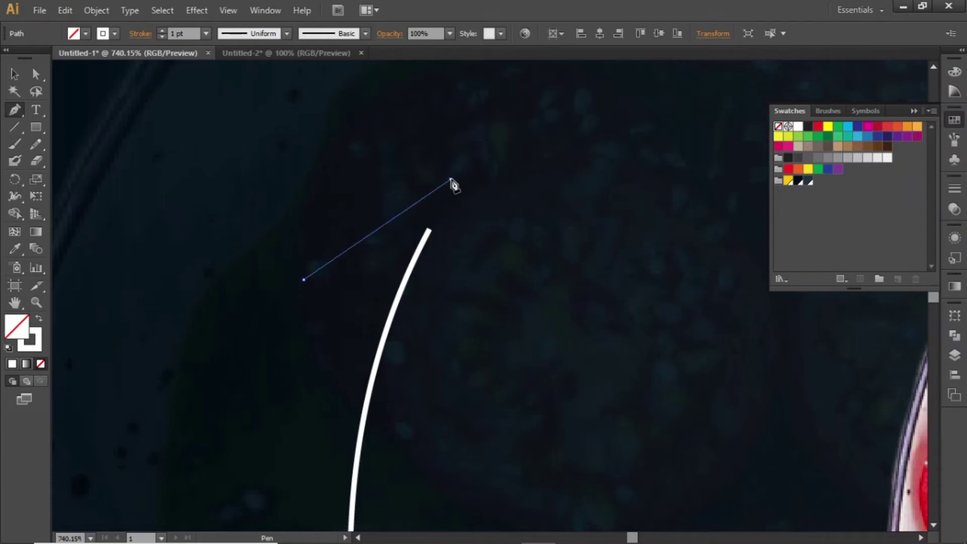
pyautogui.click(505, 349)
pyautogui.press('v')
# - Move the chevron onto the top end of the curved line
pyautogui.click(215, 168)
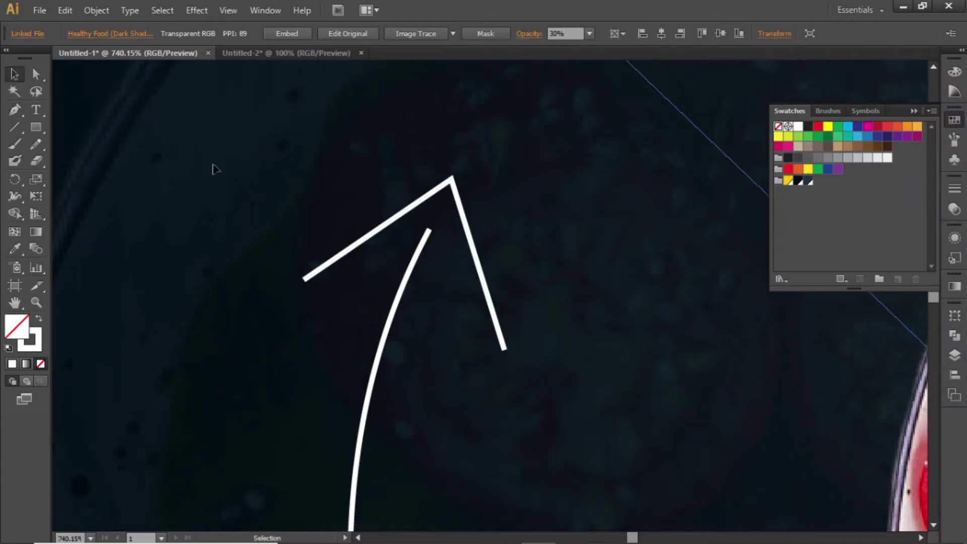
pyautogui.click(453, 183)
pyautogui.moveTo(459, 197); pyautogui.dragTo(434, 245)
pyautogui.scroll(-2, 490, 198)
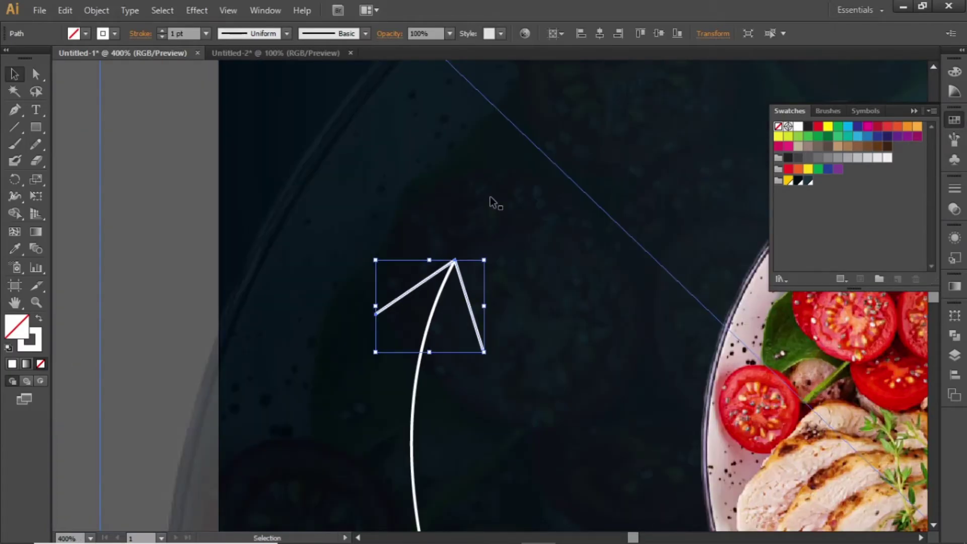
# - Group the curve and arrowhead and apply Width Profile 1 for a tapered stroke
pyautogui.scroll(-2, 499, 180)
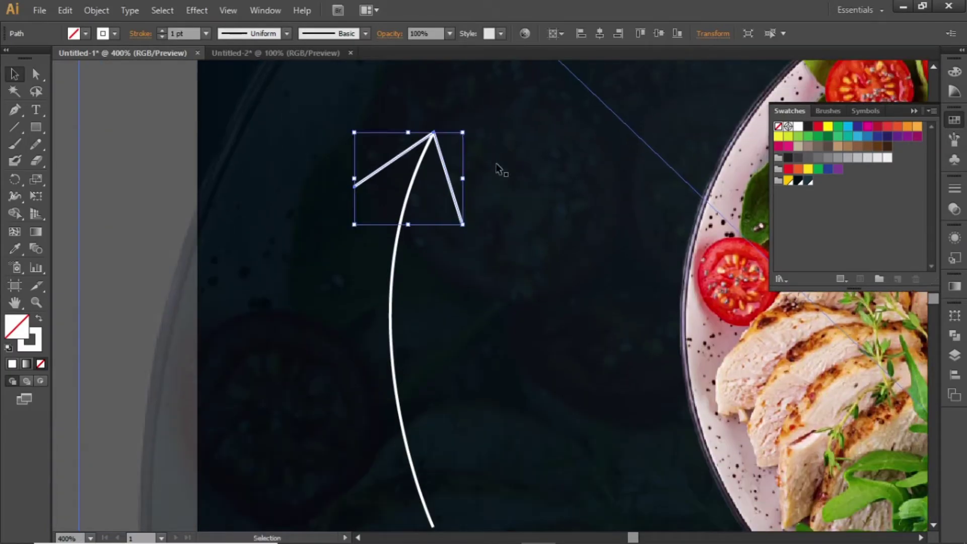
pyautogui.keyDown('shift'); pyautogui.click(396, 280); pyautogui.keyUp('shift')
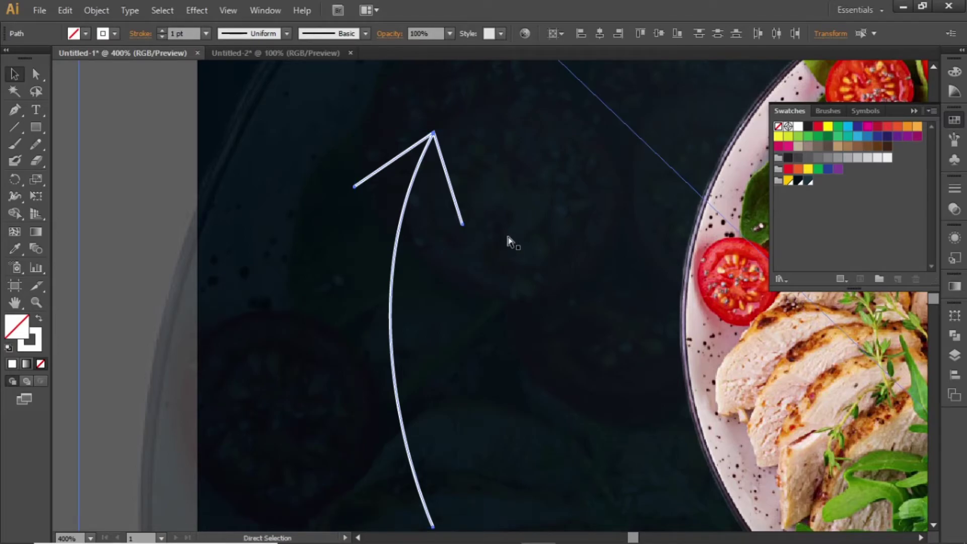
pyautogui.hotkey('ctrl', 'g')
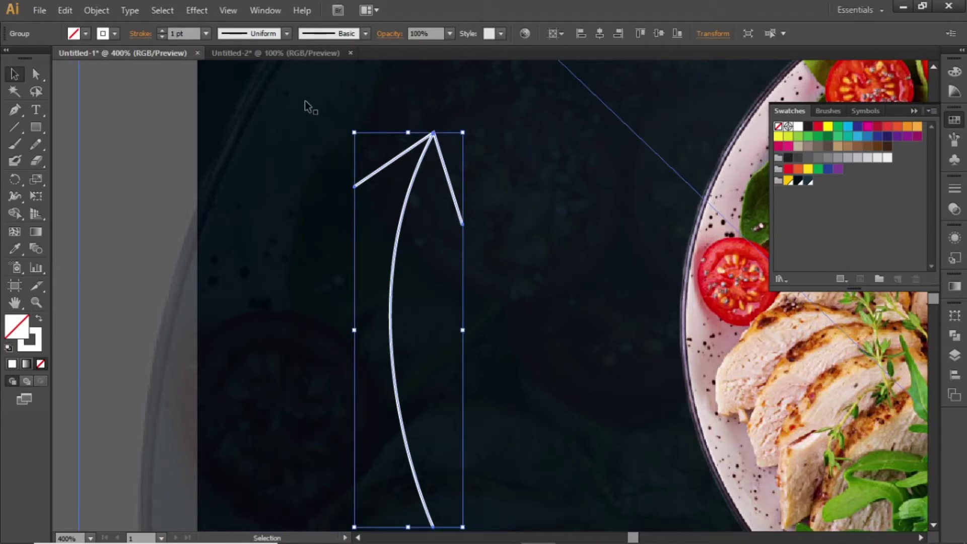
pyautogui.click(283, 36)
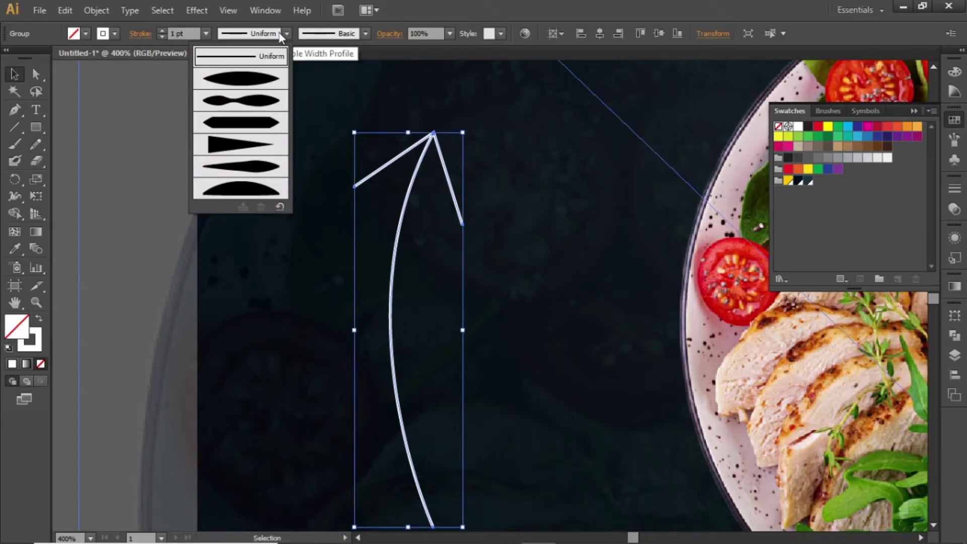
pyautogui.click(259, 75)
pyautogui.click(562, 210)
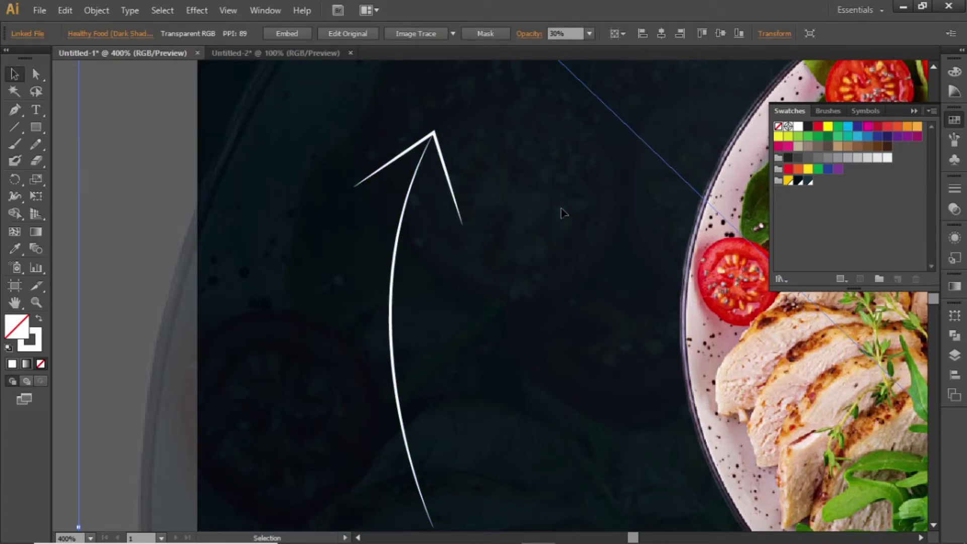
# - Position the arrow group beside the salad bowl and stretch it taller
pyautogui.scroll(-3, 564, 213)
pyautogui.moveTo(565, 214); pyautogui.dragTo(370, 200)
pyautogui.click(277, 280)
pyautogui.click(249, 289)
pyautogui.moveTo(250, 289); pyautogui.dragTo(309, 288)
pyautogui.moveTo(312, 246)
pyautogui.mouseDown()
pyautogui.moveTo(314, 232)
pyautogui.moveTo(308, 254)
pyautogui.mouseUp()
pyautogui.hotkey('ctrl', ';')
pyautogui.press('Left')
pyautogui.press('Left')
pyautogui.press('Left')
pyautogui.press('Left')
pyautogui.press('Left')
# - Copy the arrow to the right of the bowl and rotate it 180° to point down
pyautogui.hotkey('ctrl', ';')
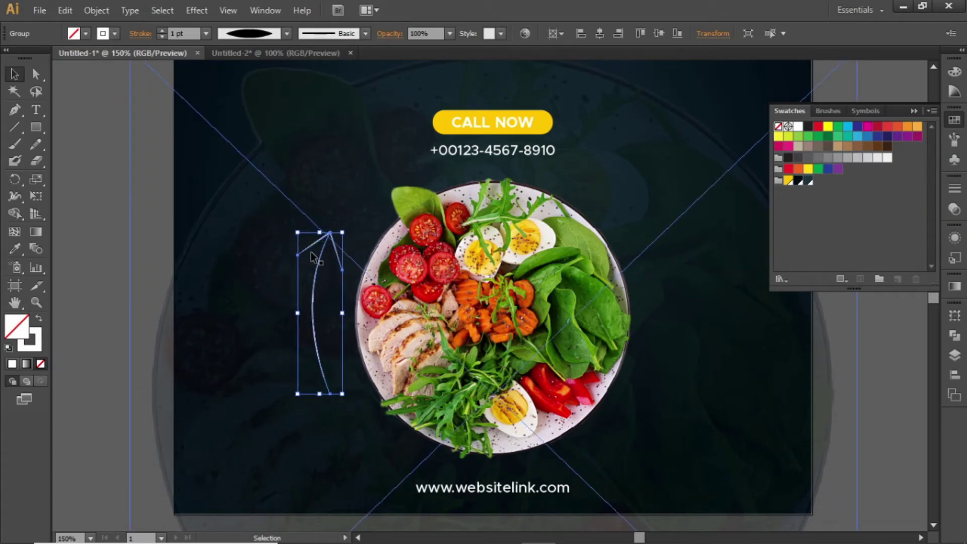
pyautogui.hotkey('ctrl', ';')
pyautogui.moveTo(325, 265); pyautogui.dragTo(676, 280)
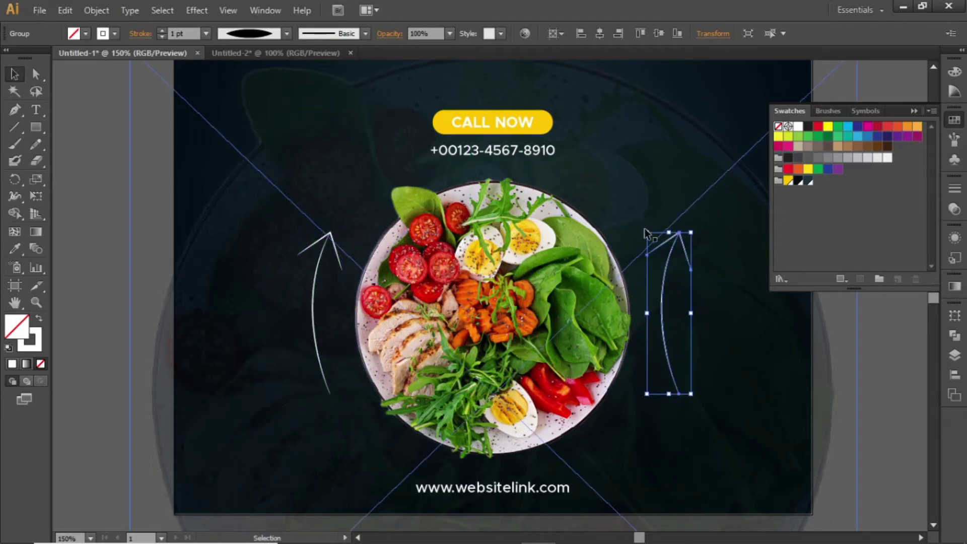
pyautogui.moveTo(646, 227); pyautogui.dragTo(691, 381)
pyautogui.click(886, 345)
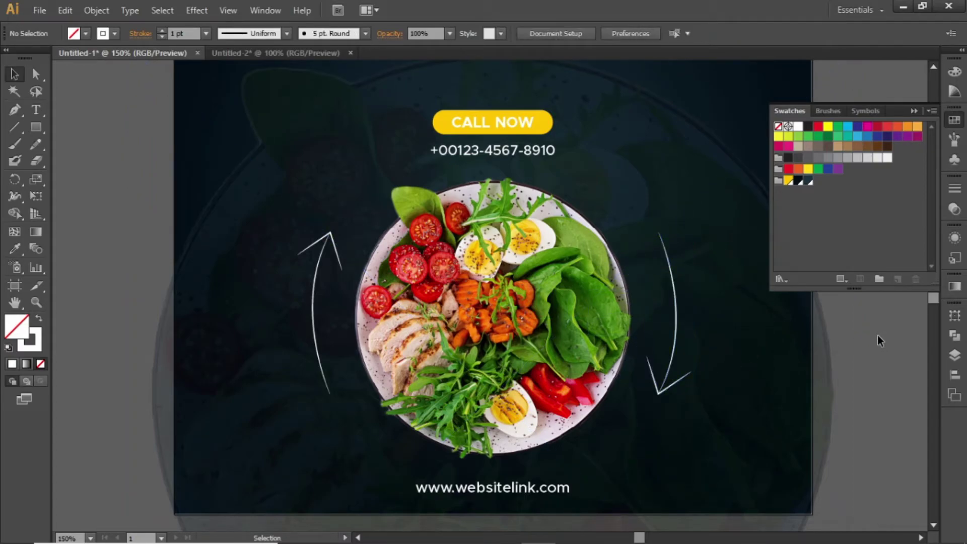
# - Nudge the right arrow into place and align it level with the left arrow
pyautogui.click(675, 298)
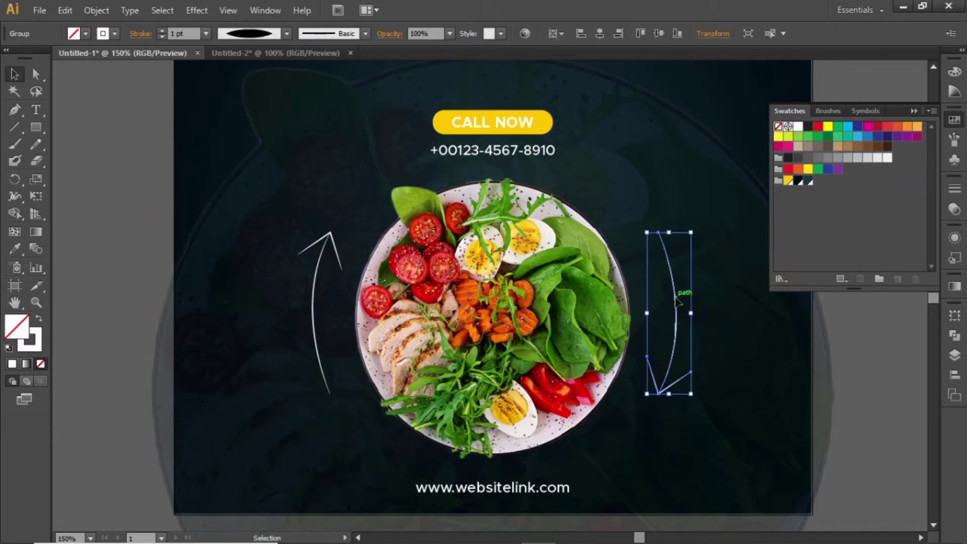
pyautogui.hotkey('shift', 'Left')
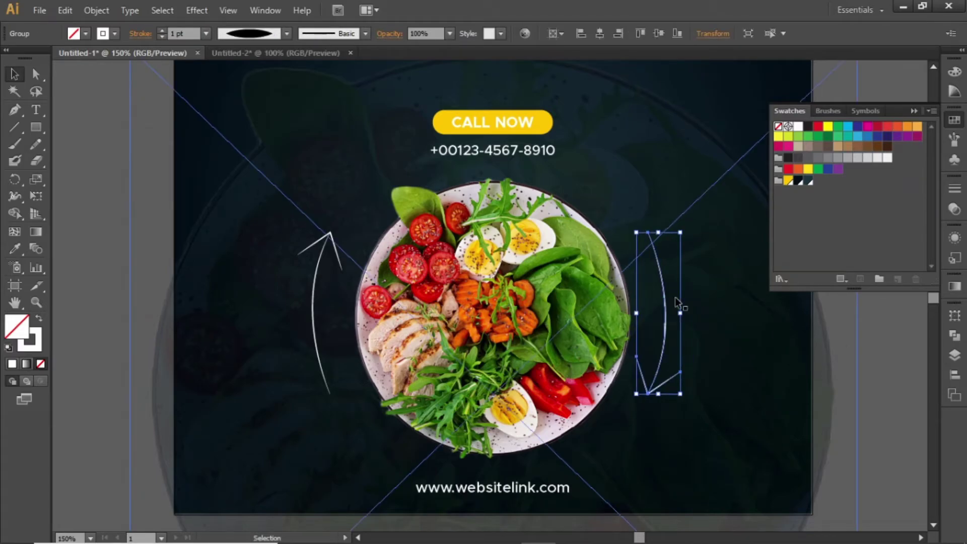
pyautogui.press('Right')
pyautogui.press('Right')
pyautogui.press('Right')
pyautogui.press('Right')
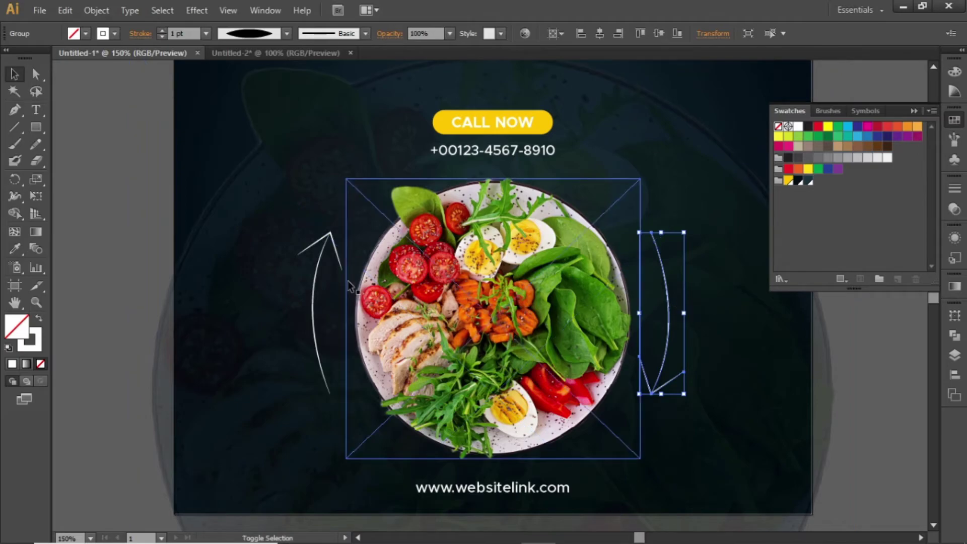
pyautogui.keyDown('shift'); pyautogui.click(314, 276); pyautogui.keyUp('shift')
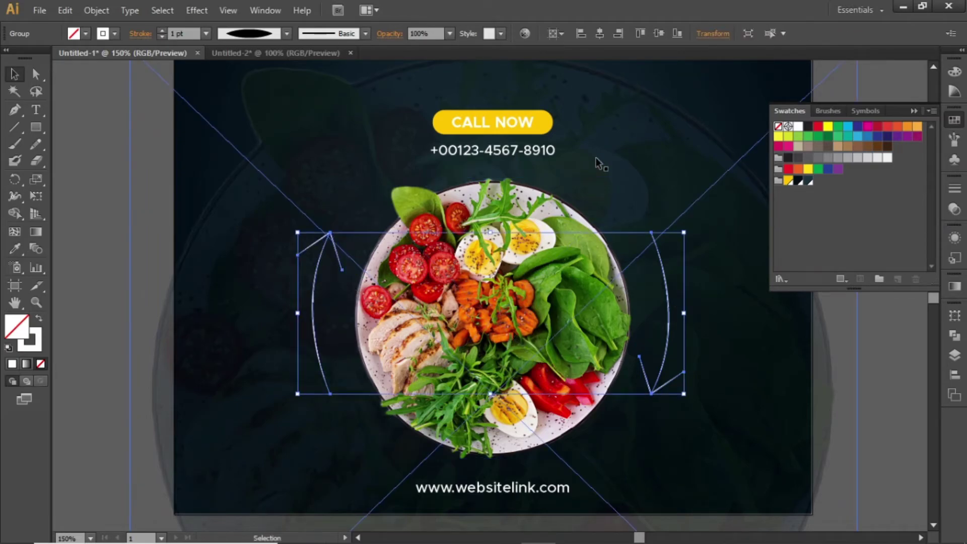
pyautogui.click(954, 375)
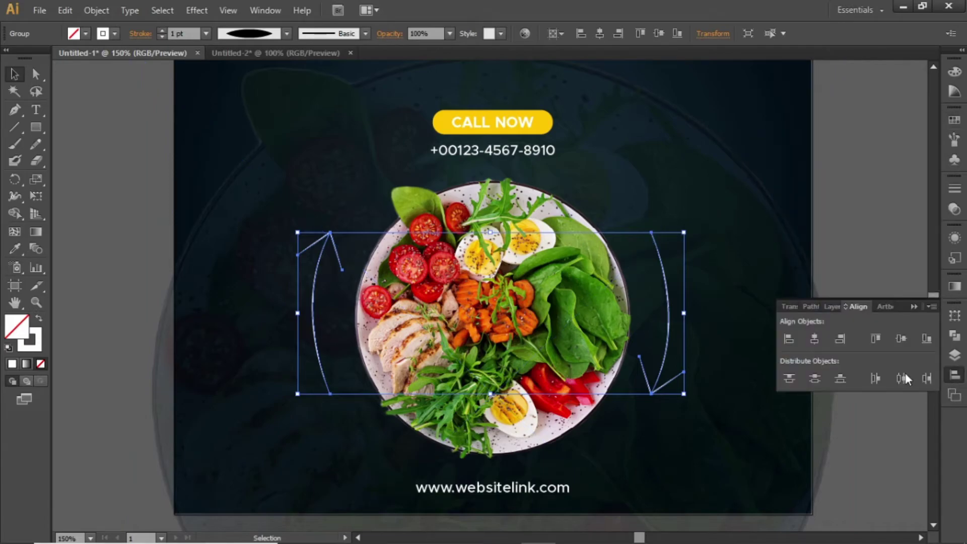
pyautogui.click(814, 340)
pyautogui.click(890, 201)
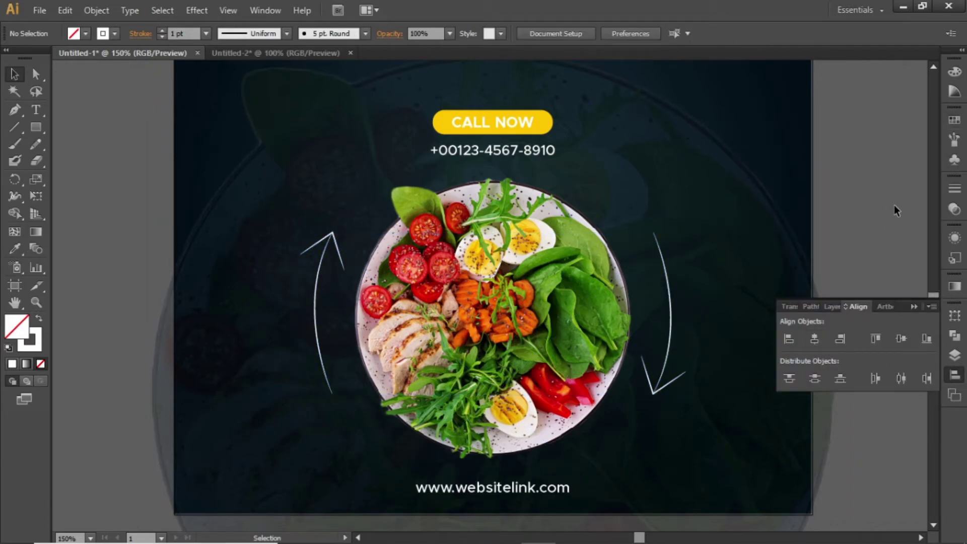
pyautogui.scroll(-3, 651, 285)
pyautogui.hscroll(3, 651, 285)
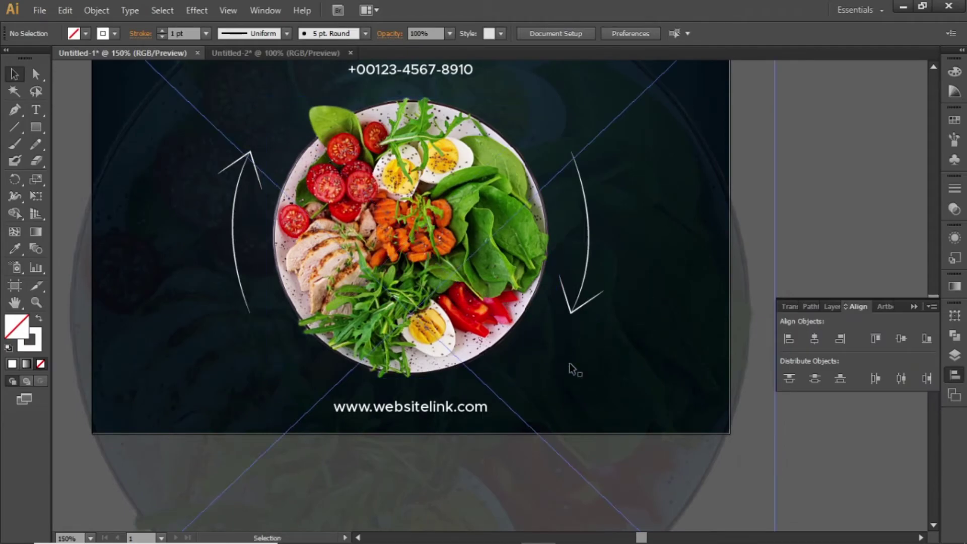
# - Paint a horizontal brush line across the lower right, below the right arrow
pyautogui.moveTo(702, 291); pyautogui.dragTo(598, 285)
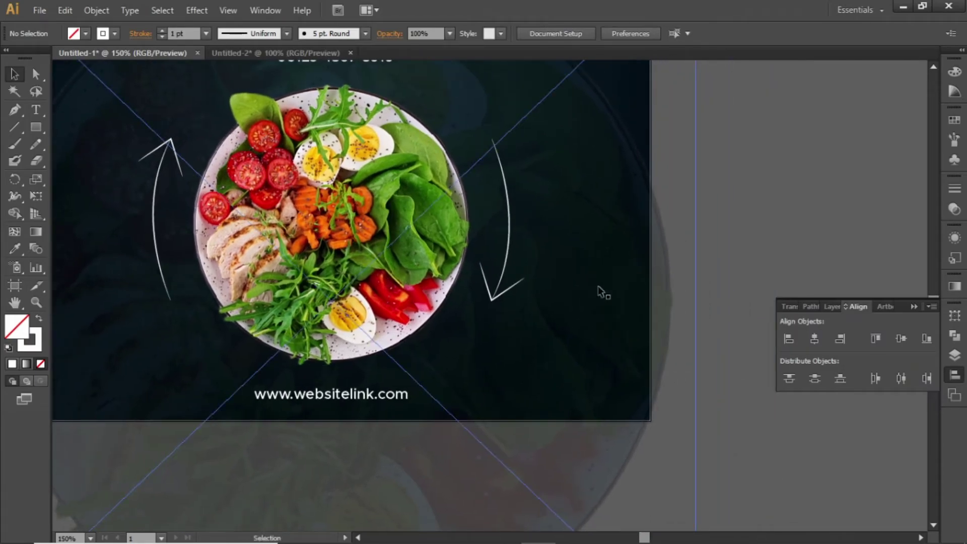
pyautogui.click(20, 143)
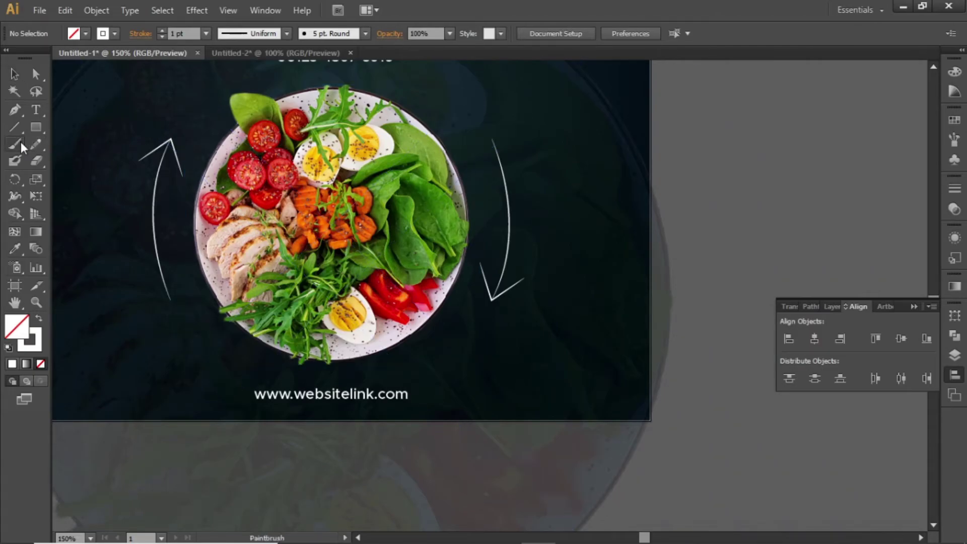
pyautogui.moveTo(490, 350); pyautogui.dragTo(661, 352)
# - Give the new painted line a yellow stroke from the swatches
pyautogui.click(14, 74)
pyautogui.click(586, 351)
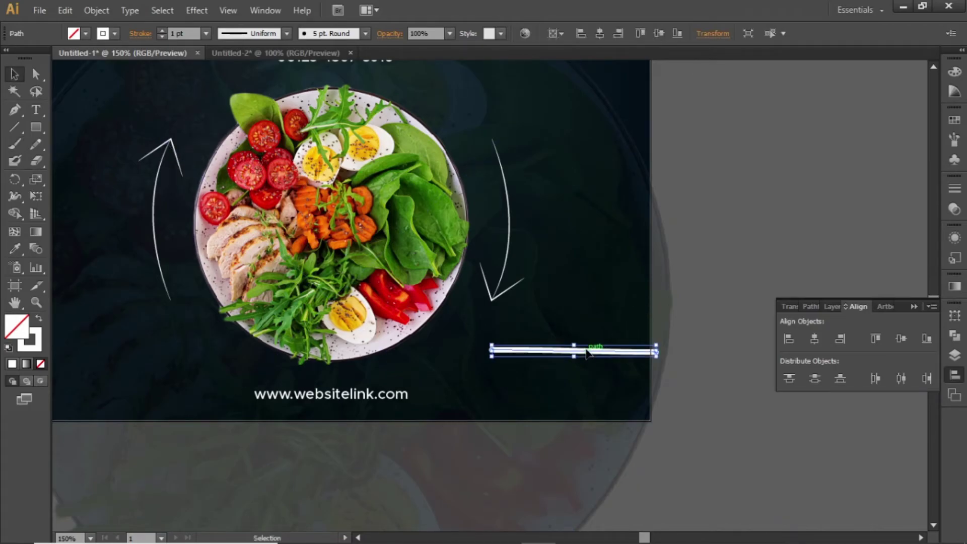
pyautogui.click(951, 120)
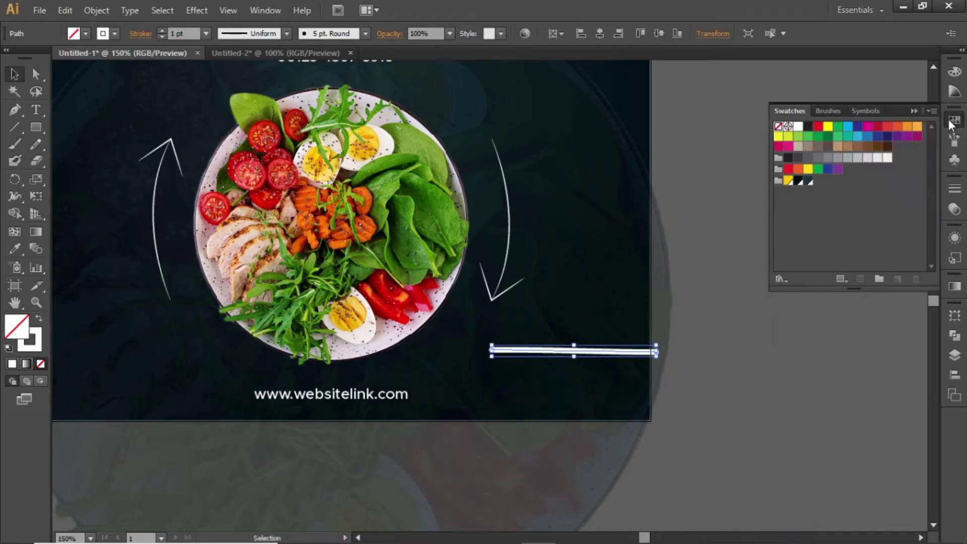
pyautogui.click(33, 345)
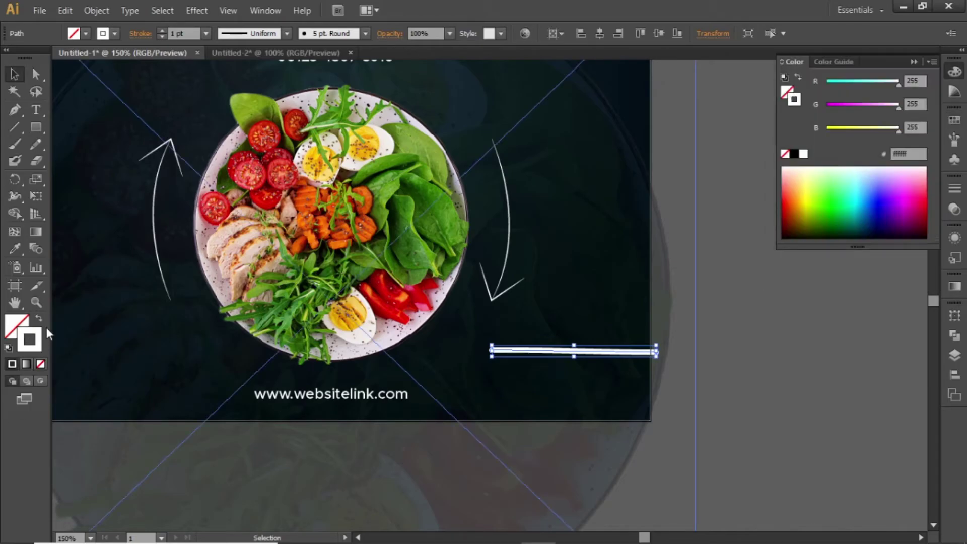
pyautogui.click(954, 120)
pyautogui.click(788, 181)
# - Apply the rough Brush 2 brush definition to the yellow line
pyautogui.click(815, 367)
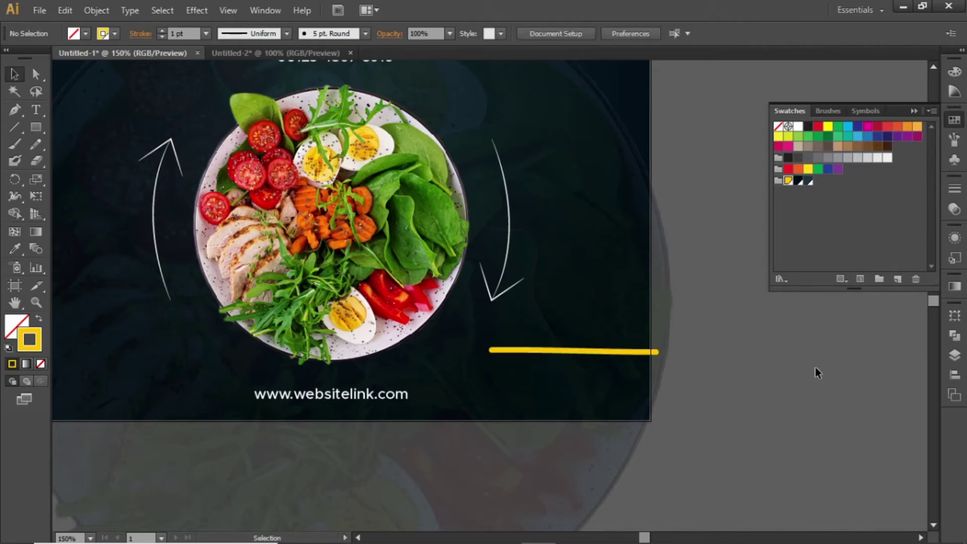
pyautogui.click(599, 352)
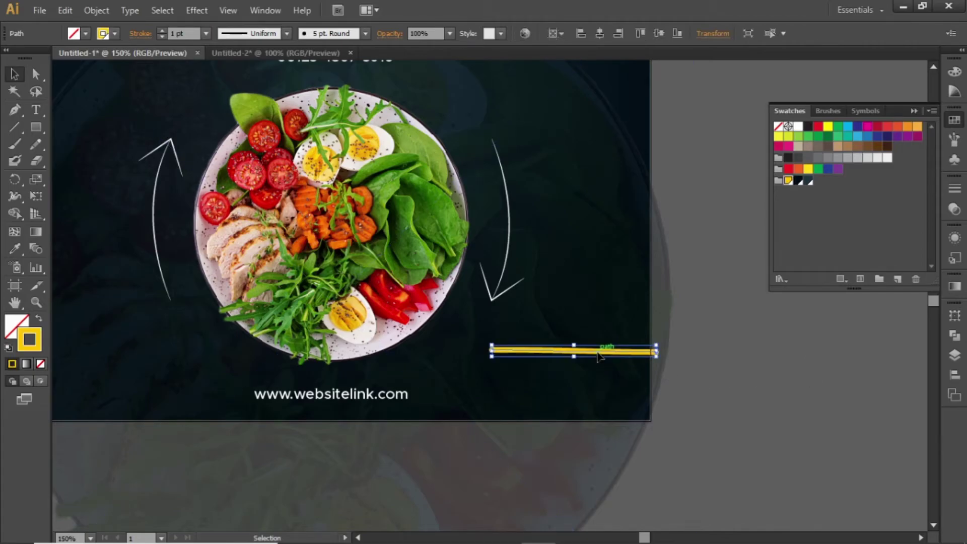
pyautogui.click(364, 33)
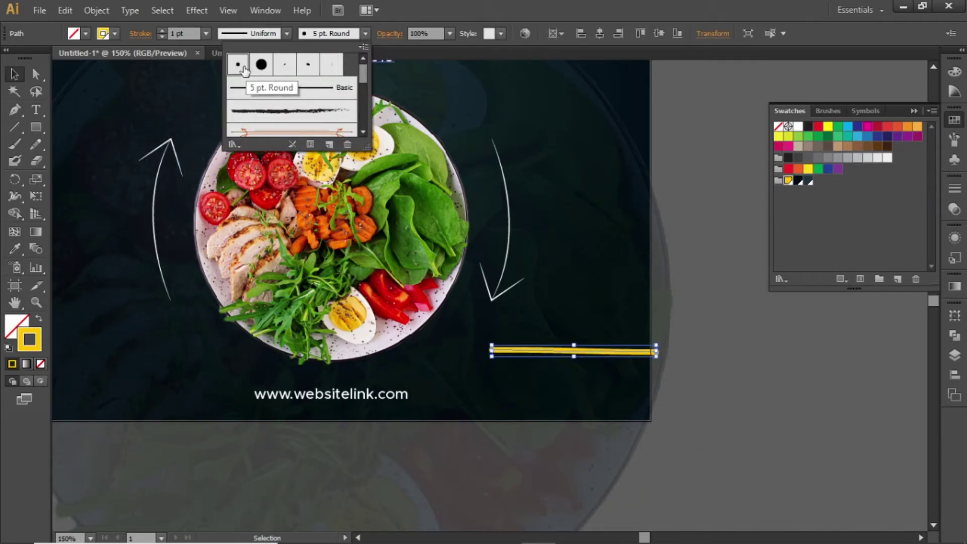
pyautogui.scroll(-3, 302, 84)
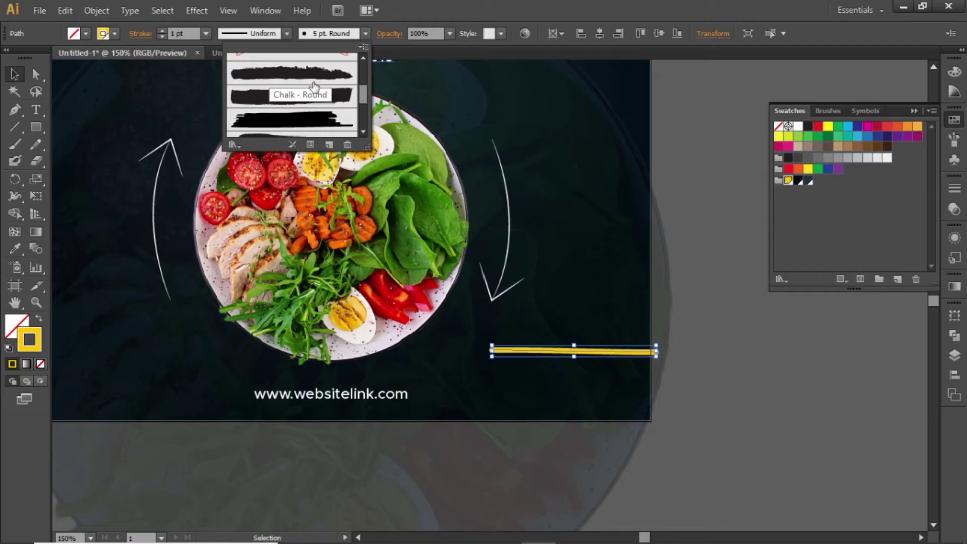
pyautogui.click(321, 127)
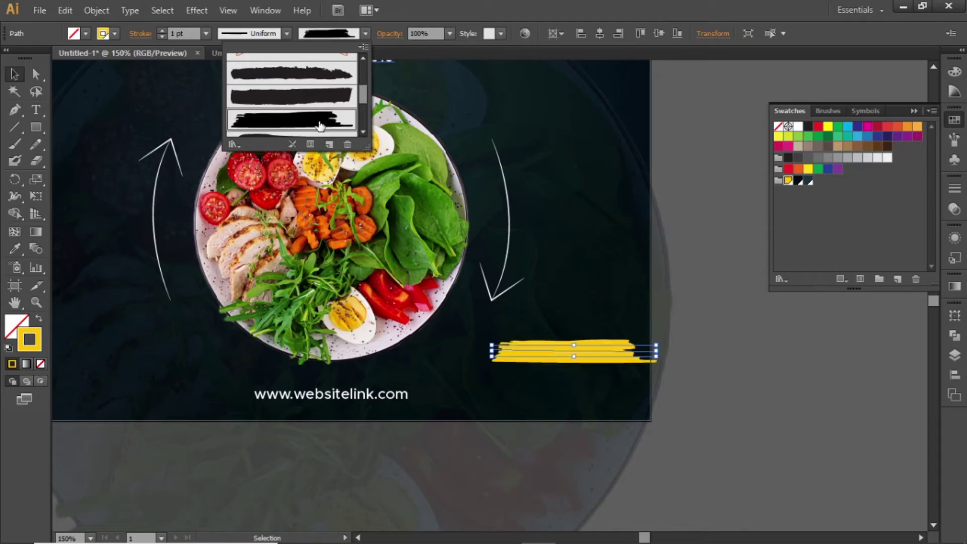
pyautogui.click(748, 336)
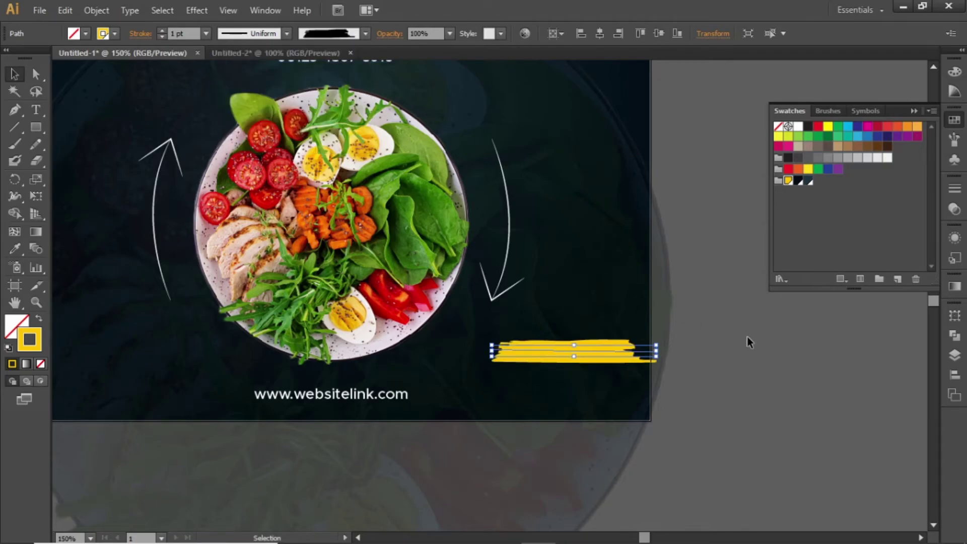
# - Raise the stroke weight to 2 pt and shorten the stroke from its right end
pyautogui.click(196, 33)
pyautogui.press('Up')
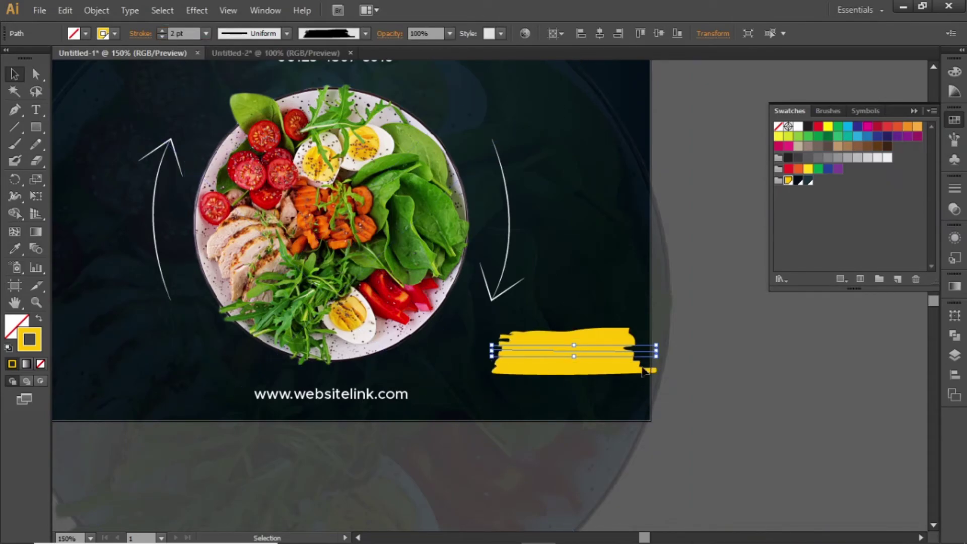
pyautogui.click(761, 348)
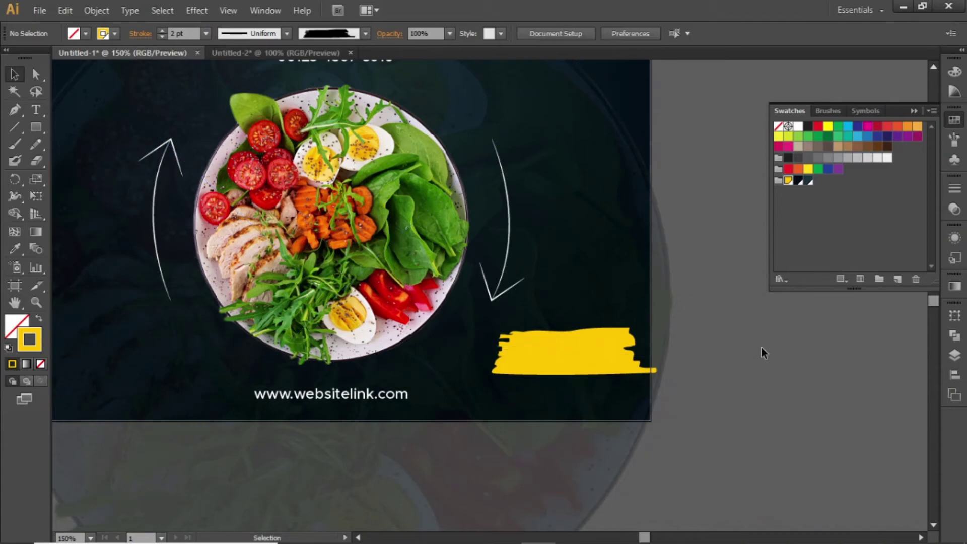
pyautogui.click(622, 351)
pyautogui.moveTo(622, 351)
pyautogui.mouseDown()
pyautogui.moveTo(655, 351)
pyautogui.moveTo(630, 348)
pyautogui.mouseUp()
# - Zoom in and place two-line 'SPECIAL / FOR YOU' text on the yellow stroke
pyautogui.click(789, 378)
pyautogui.press('z')
pyautogui.moveTo(429, 278); pyautogui.dragTo(724, 469)
pyautogui.press('v')
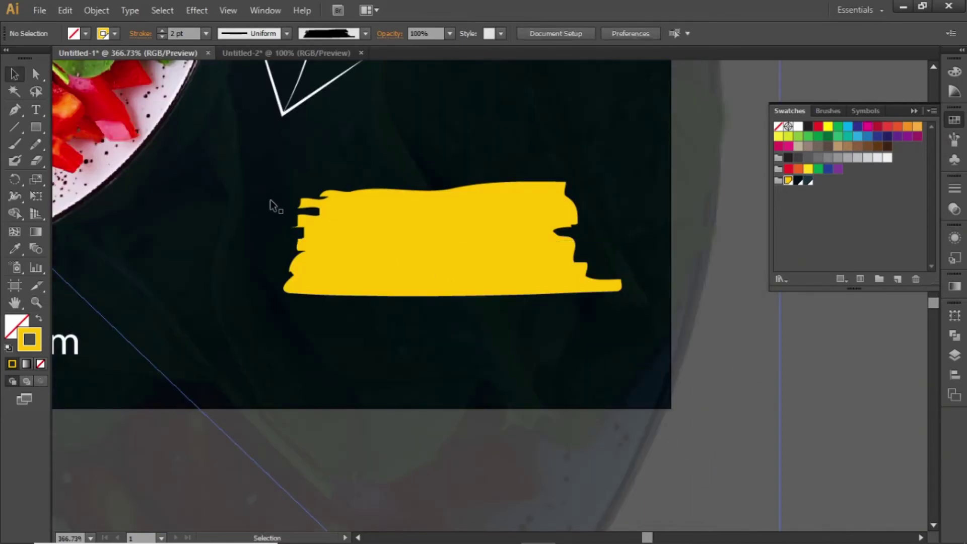
pyautogui.click(35, 109)
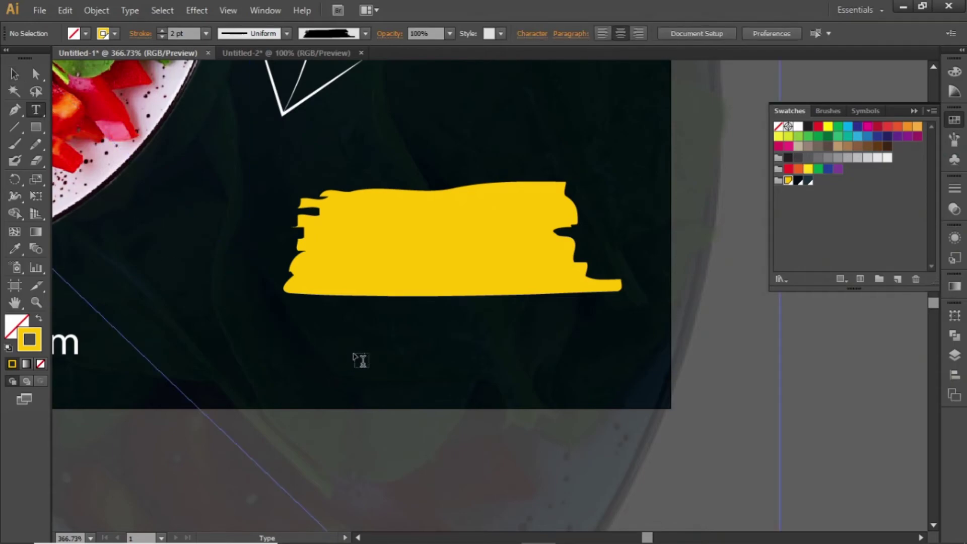
pyautogui.click(389, 355)
pyautogui.write('SPECIAL')
pyautogui.press('Return')
pyautogui.write('FOR YOU')
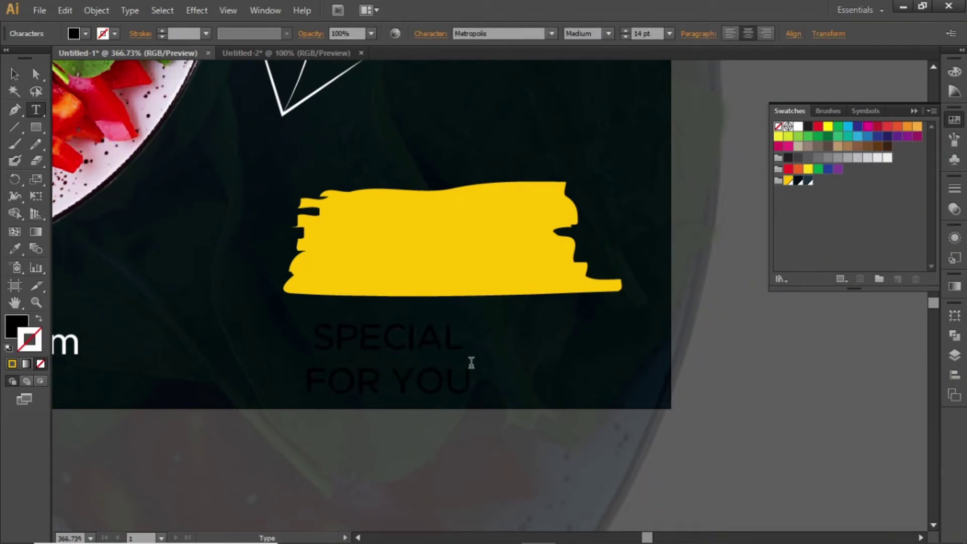
pyautogui.press('Escape')
pyautogui.moveTo(425, 348)
pyautogui.mouseDown()
pyautogui.moveTo(428, 234)
pyautogui.moveTo(414, 233)
pyautogui.mouseUp()
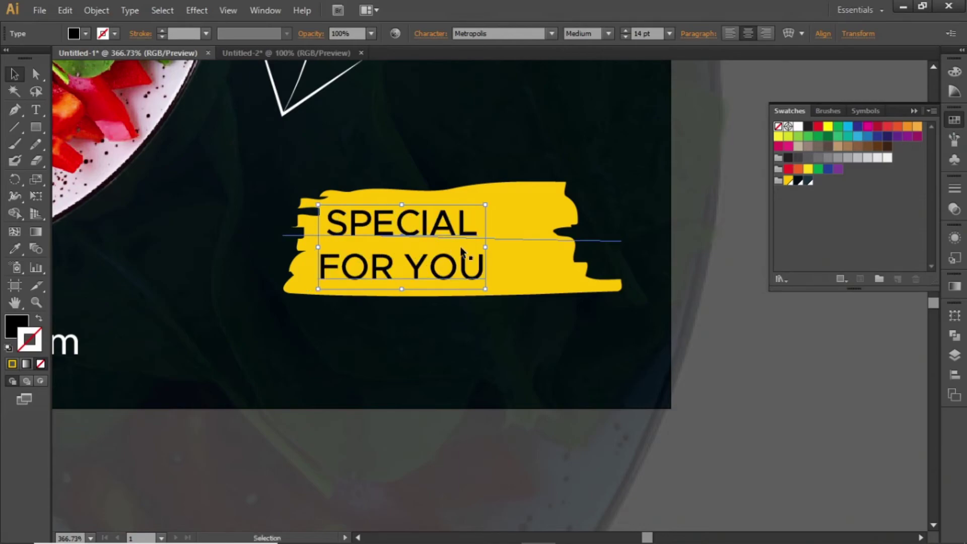
# - Set the text to 11 pt and place a copy to its right
pyautogui.click(649, 34)
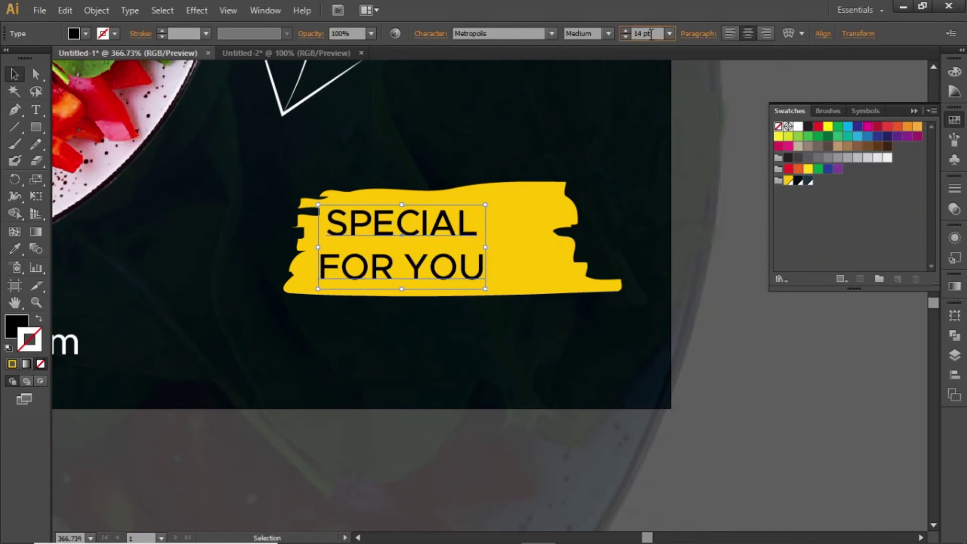
pyautogui.press('Down')
pyautogui.press('Down')
pyautogui.press('Down')
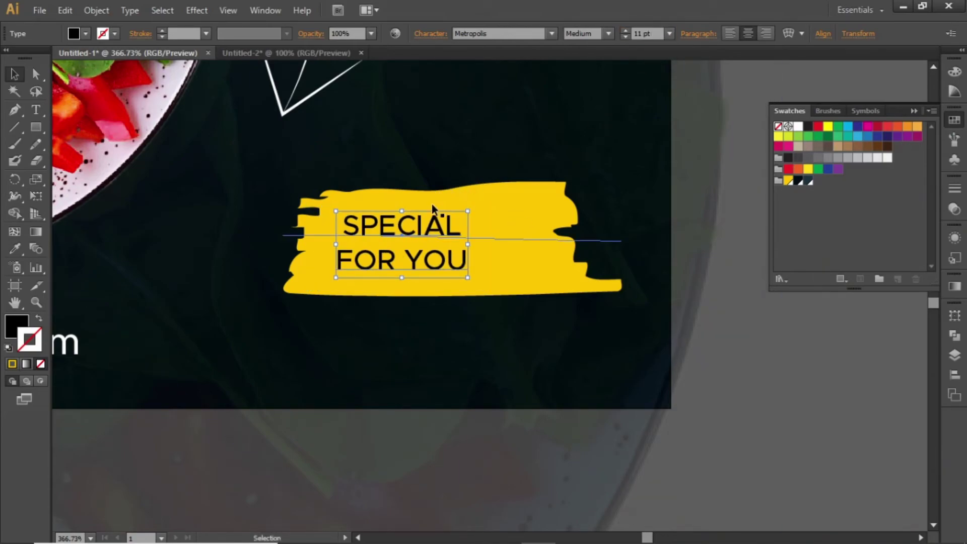
pyautogui.moveTo(434, 225); pyautogui.dragTo(491, 229)
# - Retype the duplicate as two lines: '20%' and 'OFF'
pyautogui.doubleClick(491, 229)
pyautogui.hotkey('ctrl', 'a')
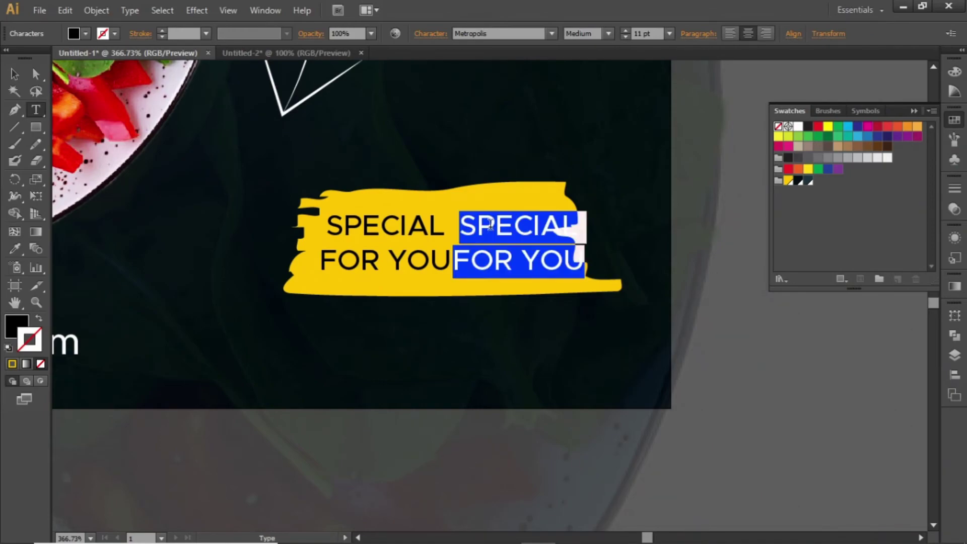
pyautogui.write('20%')
pyautogui.press('Return')
pyautogui.write('OFF')
pyautogui.press('Escape')
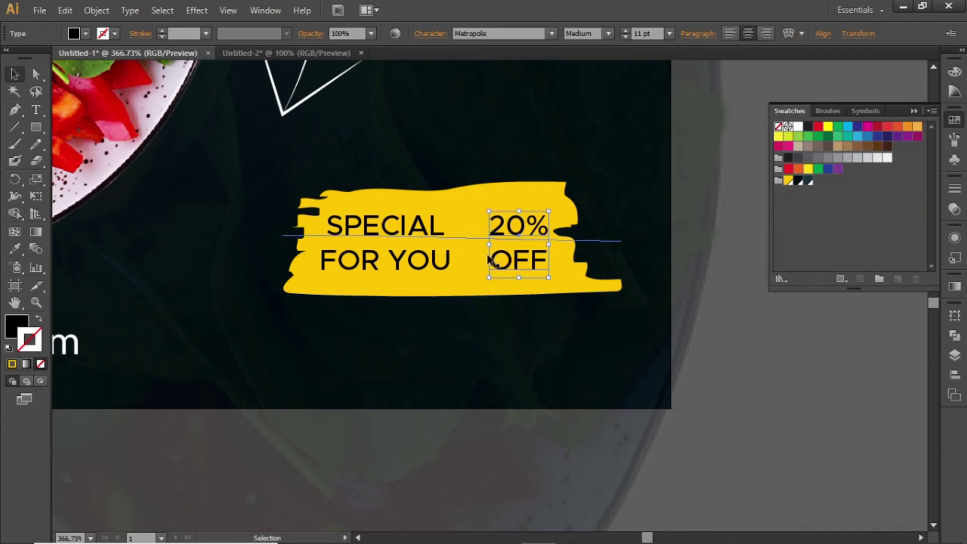
# - Make 20% OFF white and Bold, enlarged to fill the badge's right side
pyautogui.click(16, 325)
pyautogui.click(955, 119)
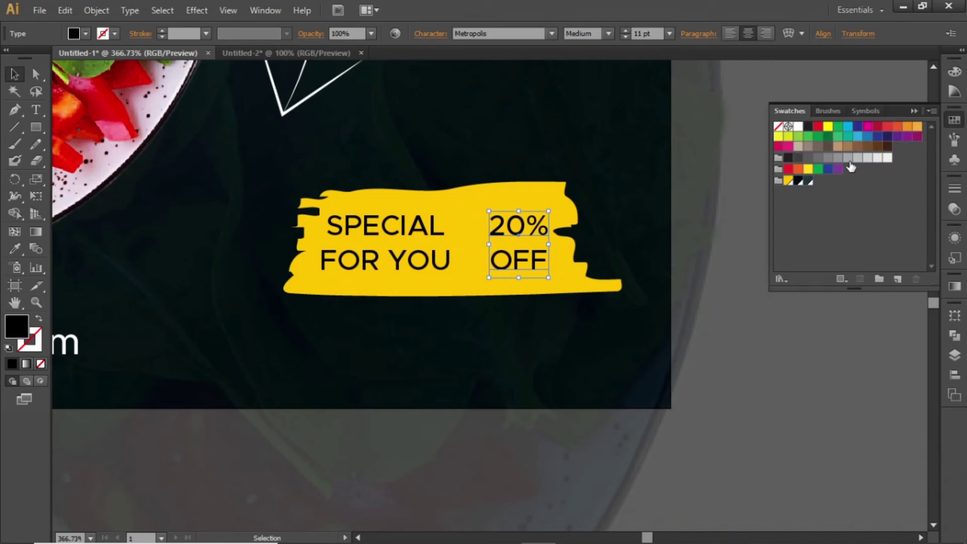
pyautogui.click(798, 126)
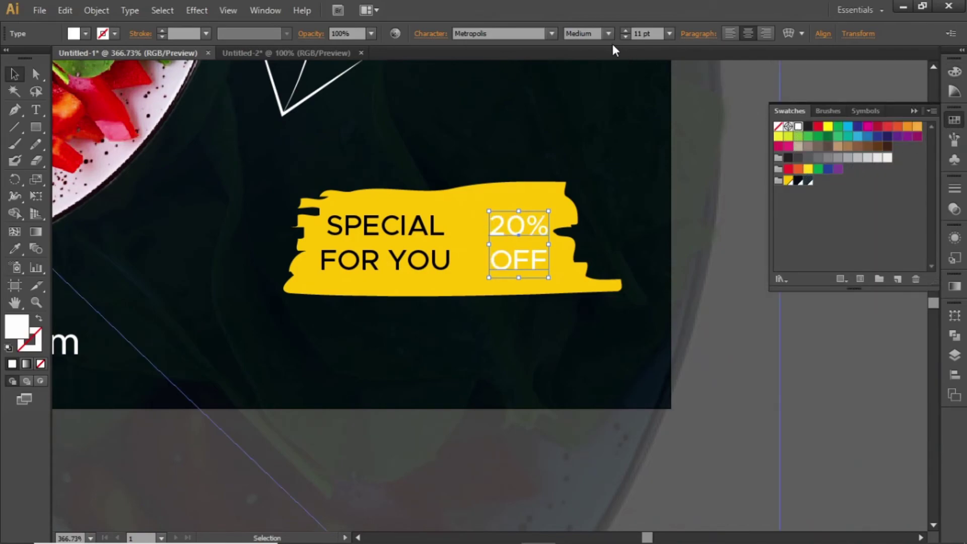
pyautogui.click(608, 35)
pyautogui.click(587, 72)
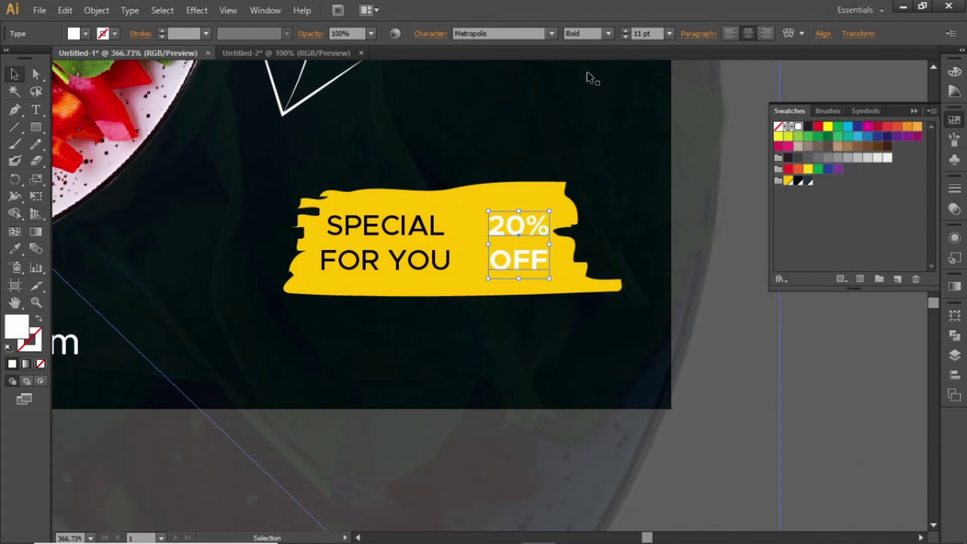
pyautogui.moveTo(519, 211)
pyautogui.mouseDown()
pyautogui.moveTo(513, 193)
pyautogui.moveTo(512, 216)
pyautogui.mouseUp()
pyautogui.press('Left')
pyautogui.press('Left')
pyautogui.press('Left')
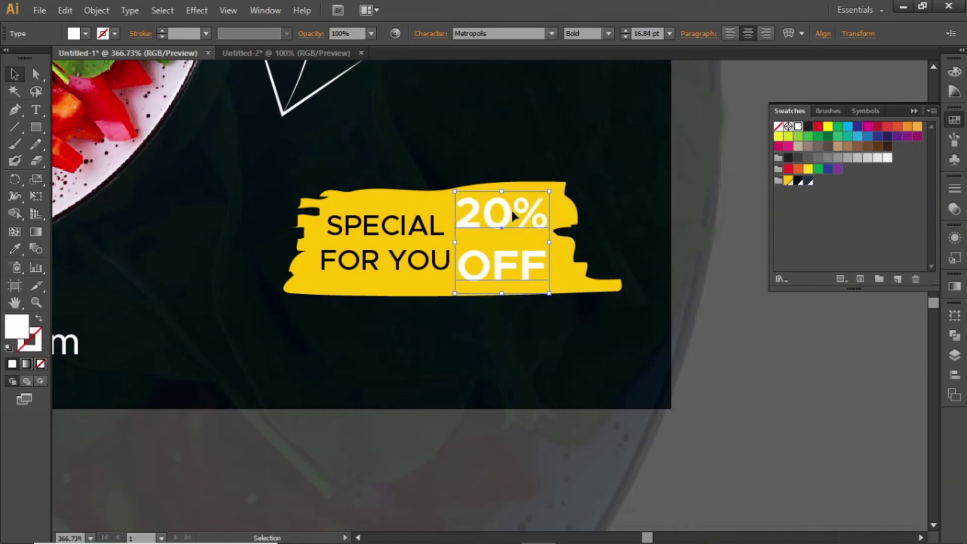
# - Set SPECIAL FOR YOU to 10 pt Regular
pyautogui.click(383, 226)
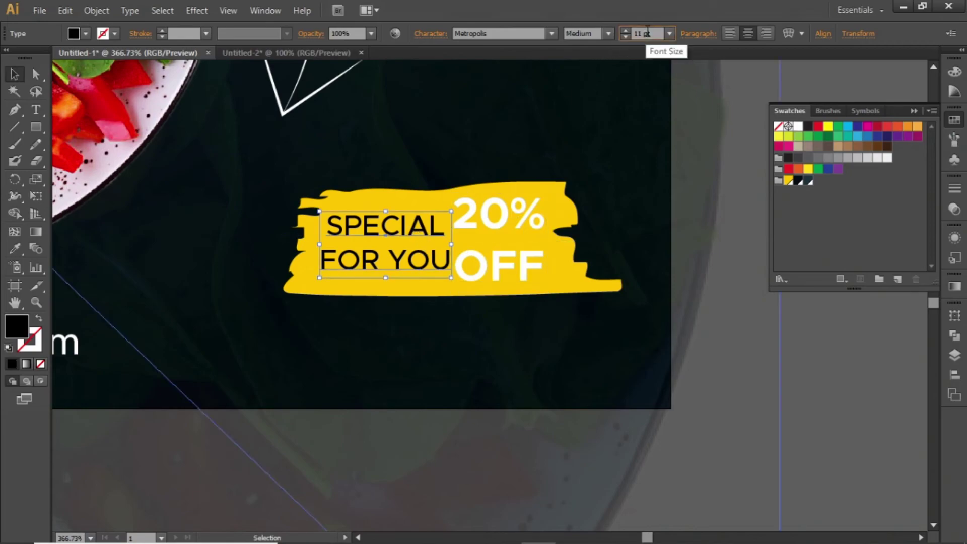
pyautogui.click(648, 31)
pyautogui.press('Down')
pyautogui.click(604, 32)
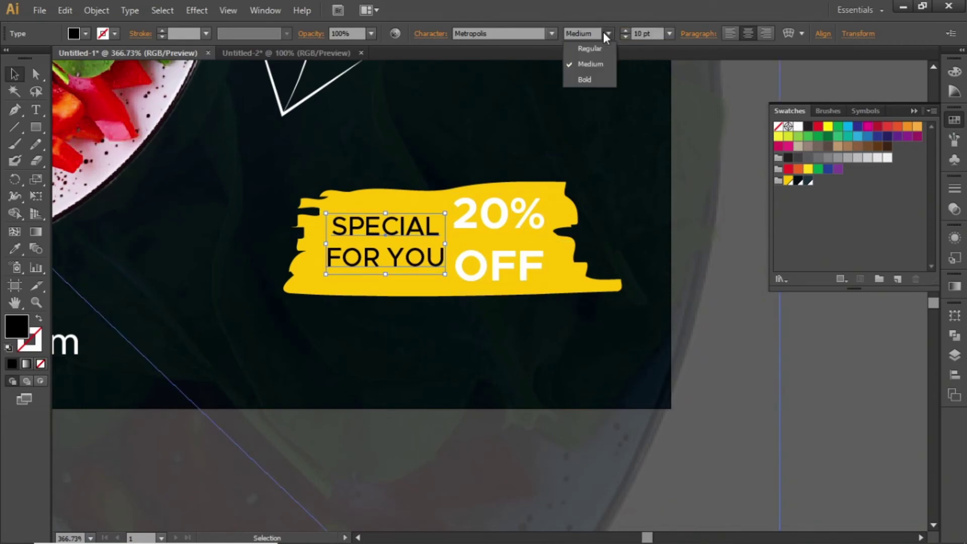
pyautogui.click(598, 44)
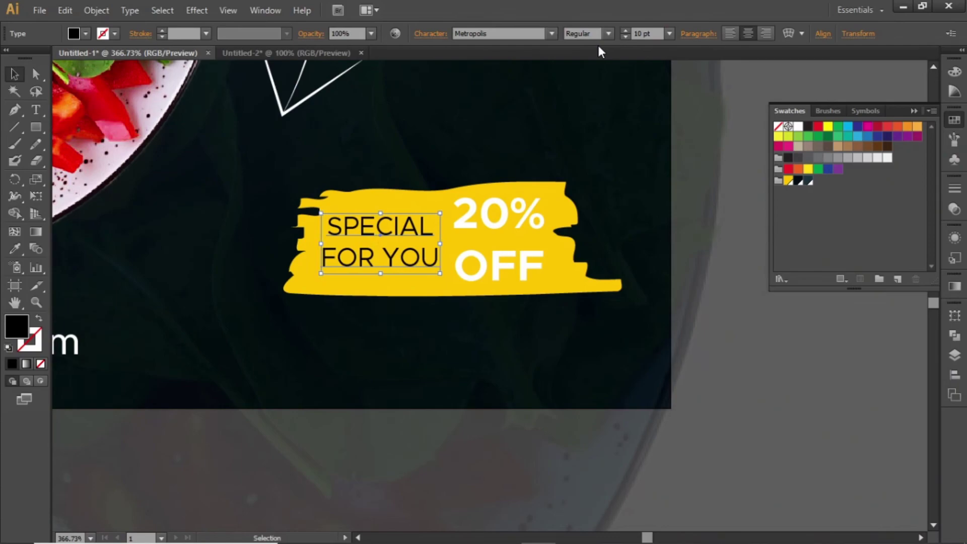
pyautogui.moveTo(485, 219); pyautogui.dragTo(551, 265)
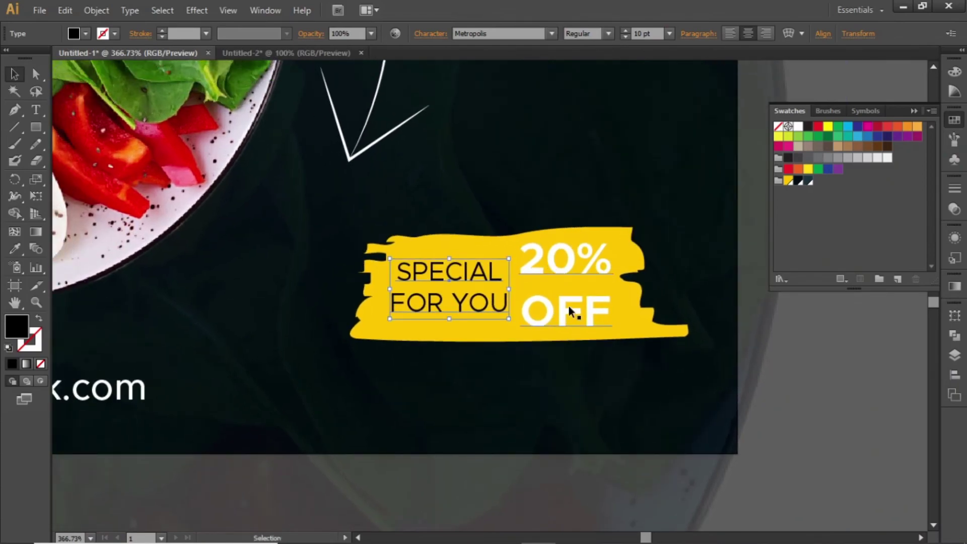
# - Rotate both texts and the yellow brush shape together about 16°
pyautogui.click(568, 306)
pyautogui.keyDown('shift'); pyautogui.click(506, 296); pyautogui.keyUp('shift')
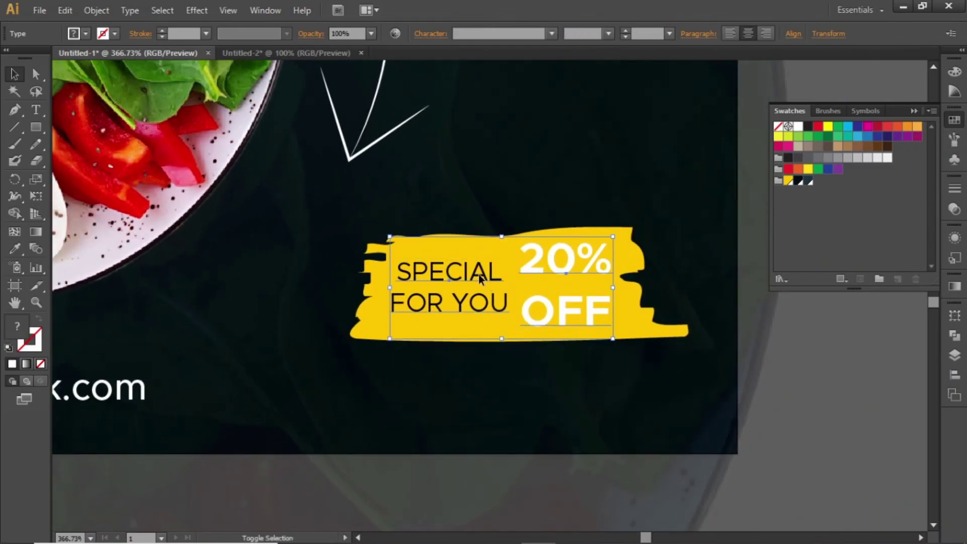
pyautogui.keyDown('shift'); pyautogui.click(646, 324); pyautogui.keyUp('shift')
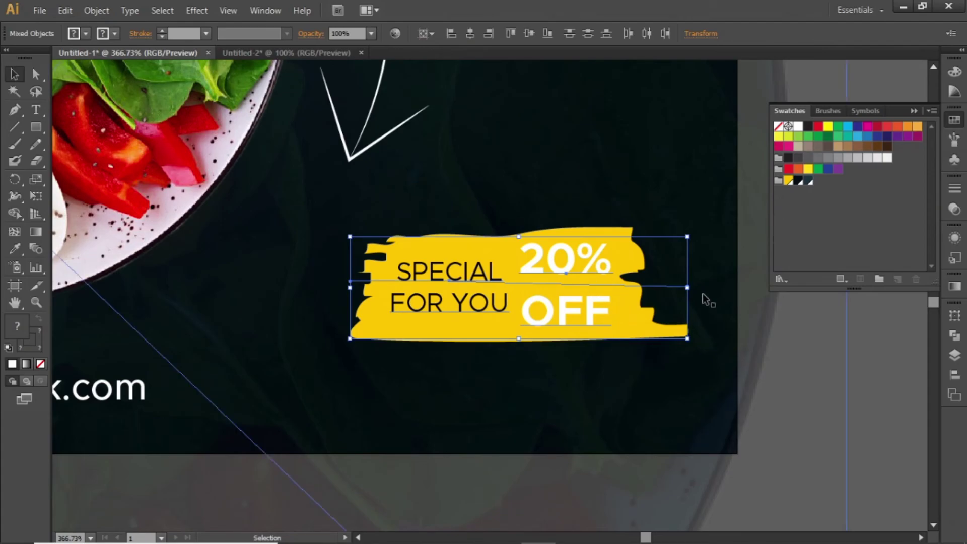
pyautogui.moveTo(692, 287); pyautogui.dragTo(690, 238)
# - Move the tilted badge onto the salad plate's lower-right edge and view the whole poster
pyautogui.moveTo(546, 263); pyautogui.dragTo(506, 346)
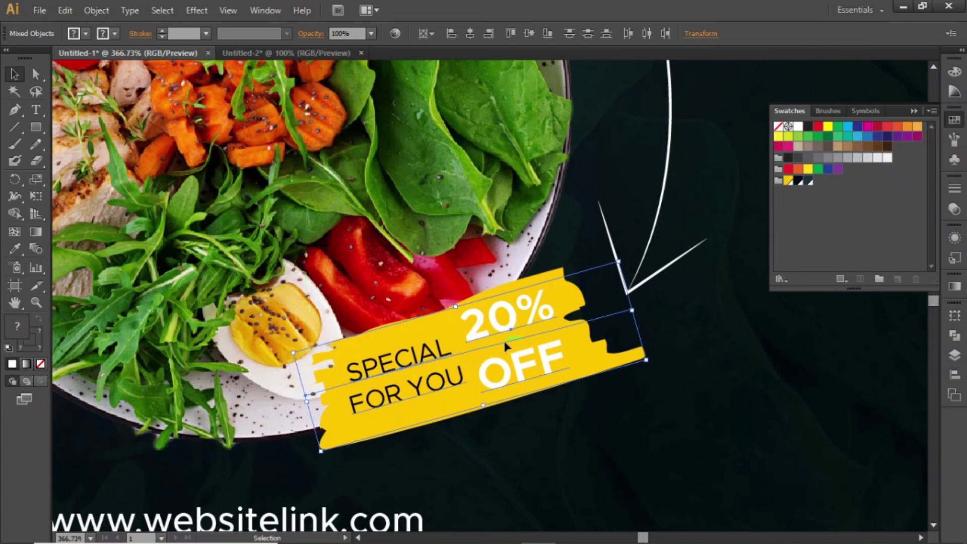
pyautogui.hotkey('ctrl', '-')
pyautogui.hotkey('ctrl', '0')
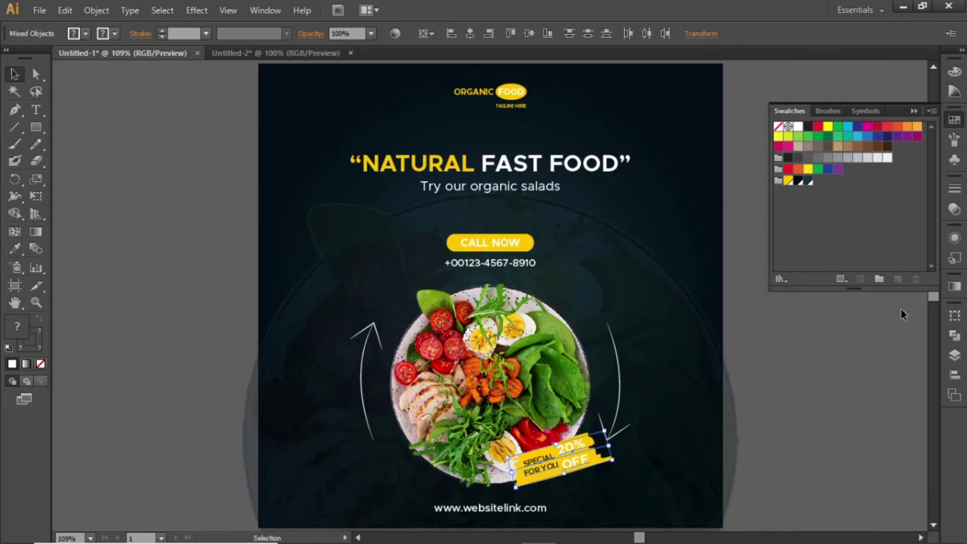
pyautogui.click(881, 329)
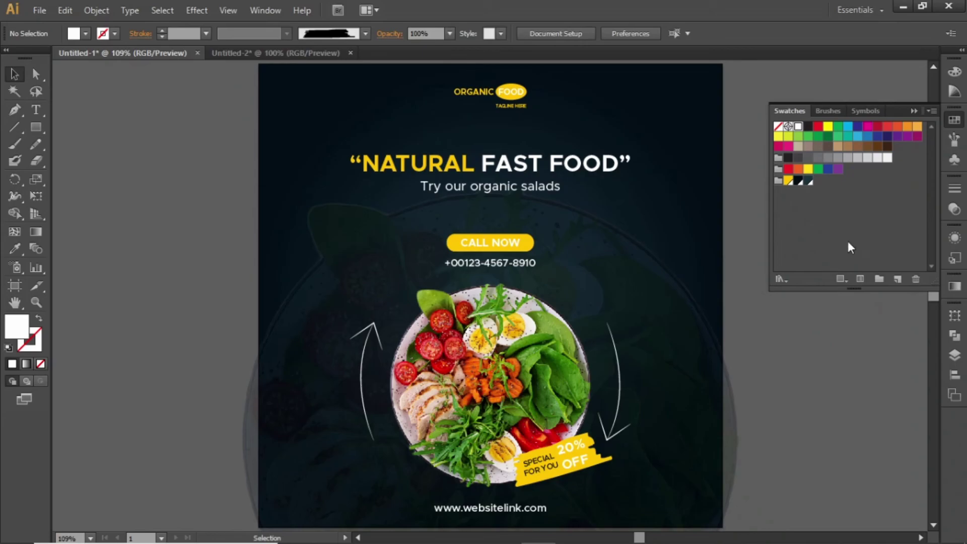
pyautogui.click(909, 109)
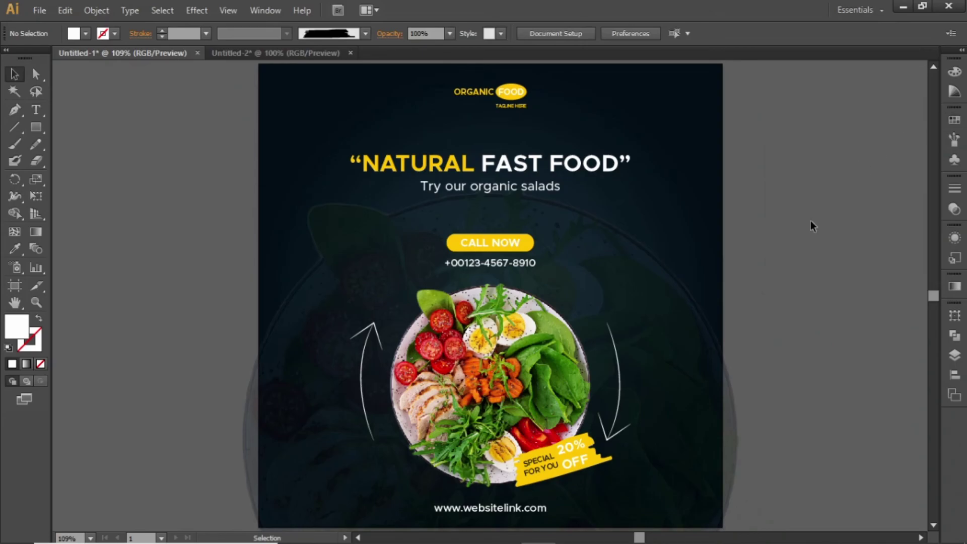
pyautogui.hotkey('ctrl', '1')
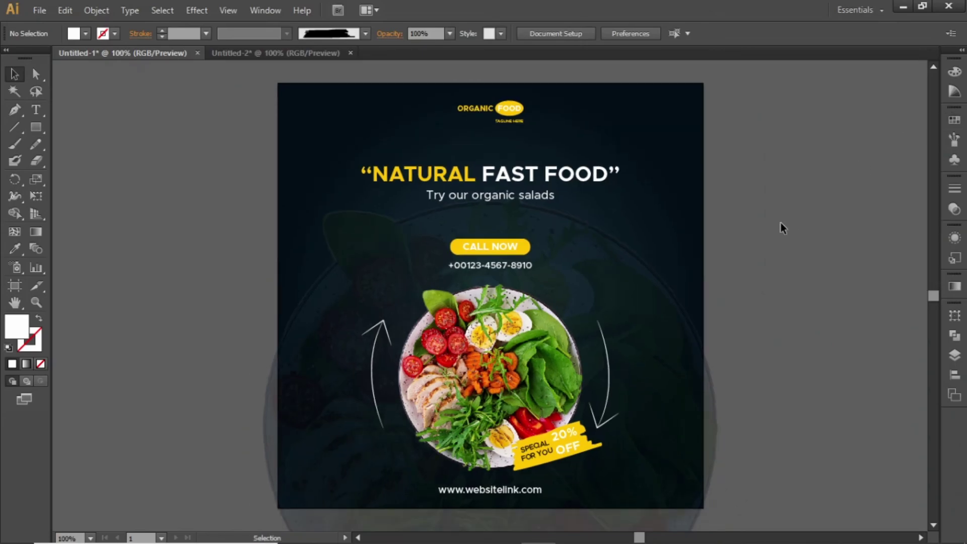
# - Draw a 600 × 600 px rectangle covering the artboard
pyautogui.click(33, 127)
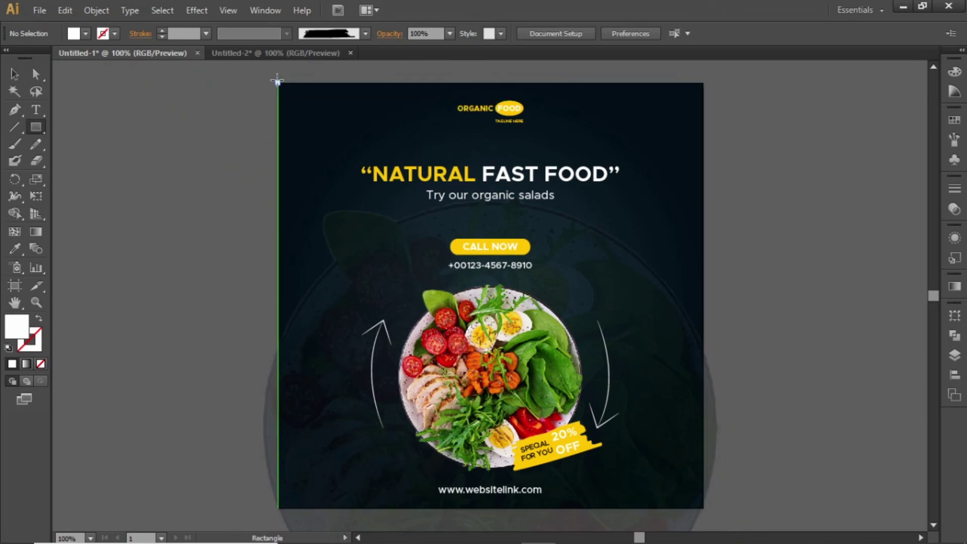
pyautogui.moveTo(277, 80); pyautogui.dragTo(703, 508)
pyautogui.press('v')
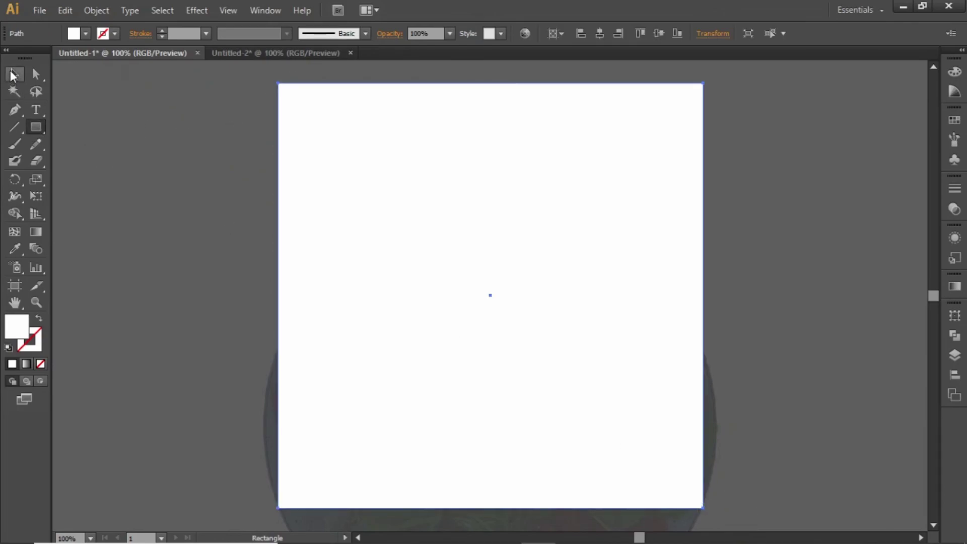
# - Select all artwork and make a clipping mask with the rectangle
pyautogui.hotkey('ctrl', 'a')
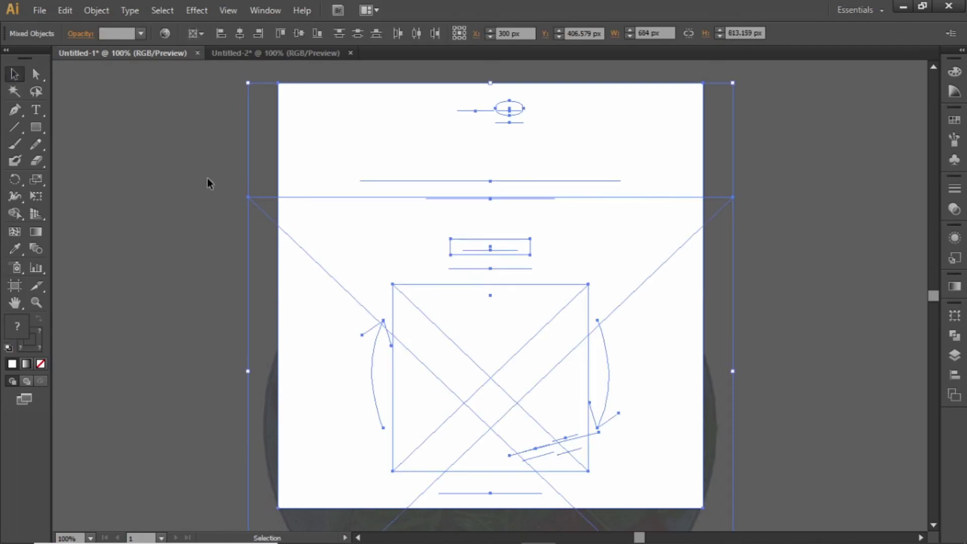
pyautogui.click(101, 10)
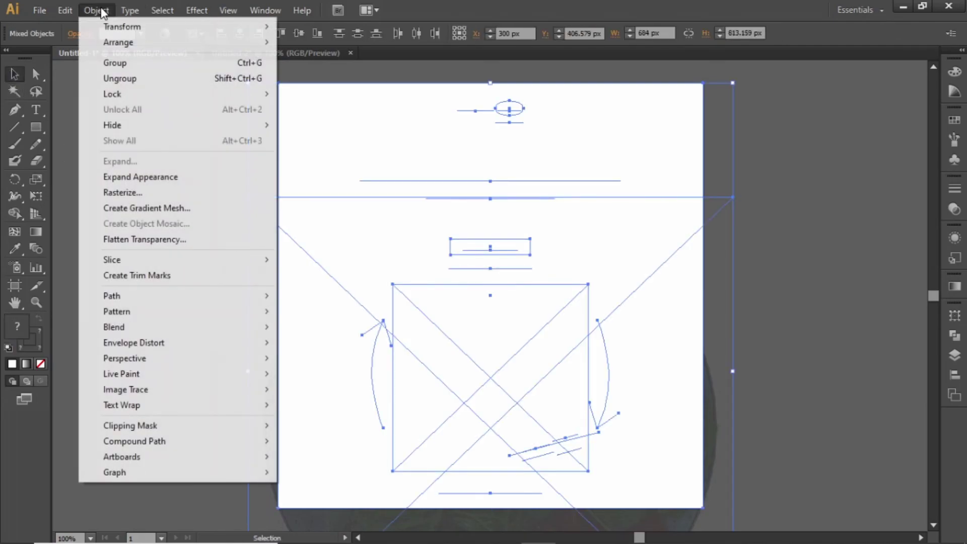
pyautogui.moveTo(237, 428)
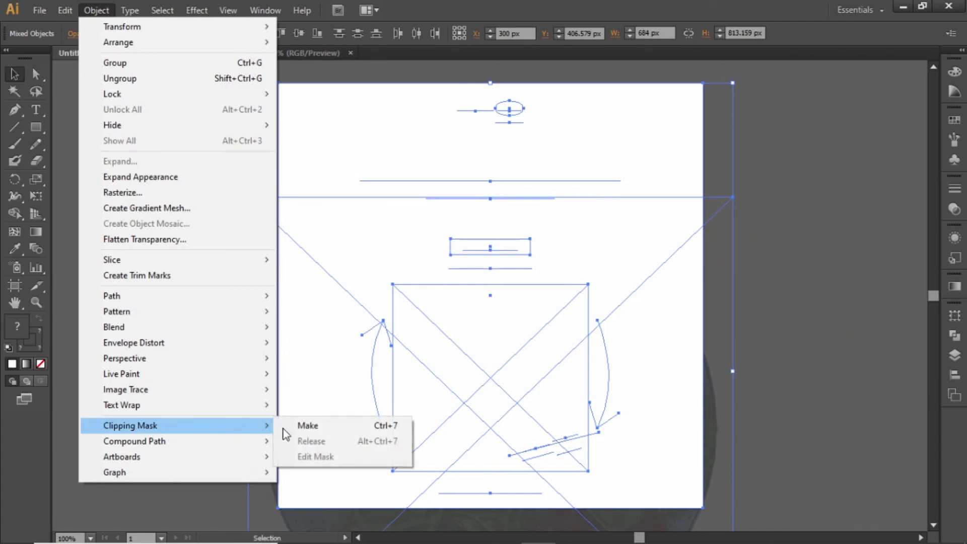
pyautogui.click(330, 428)
pyautogui.click(830, 267)
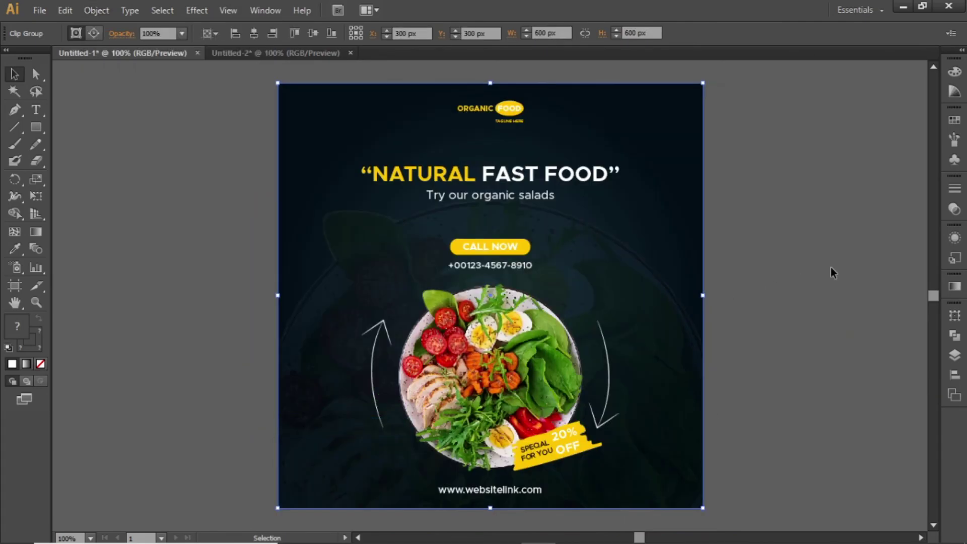